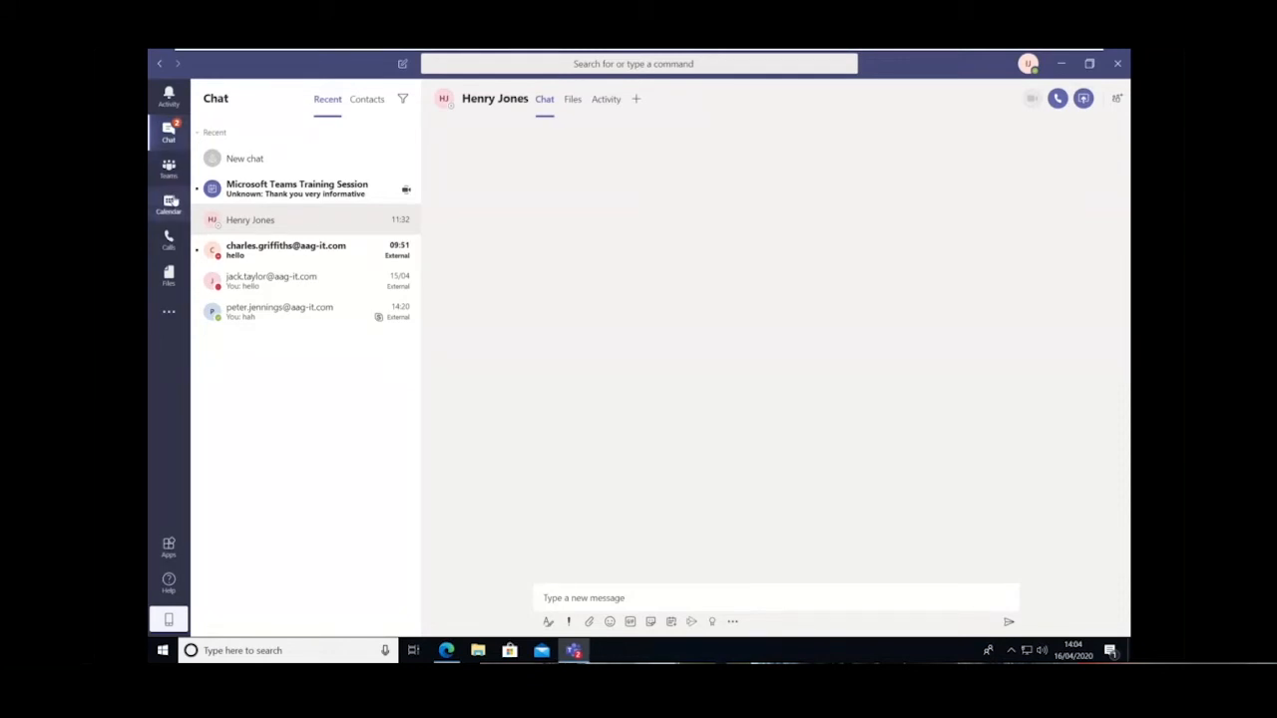
# View the activity feed and start a new chat with the external contact found by first name
pyautogui.click(170, 96)
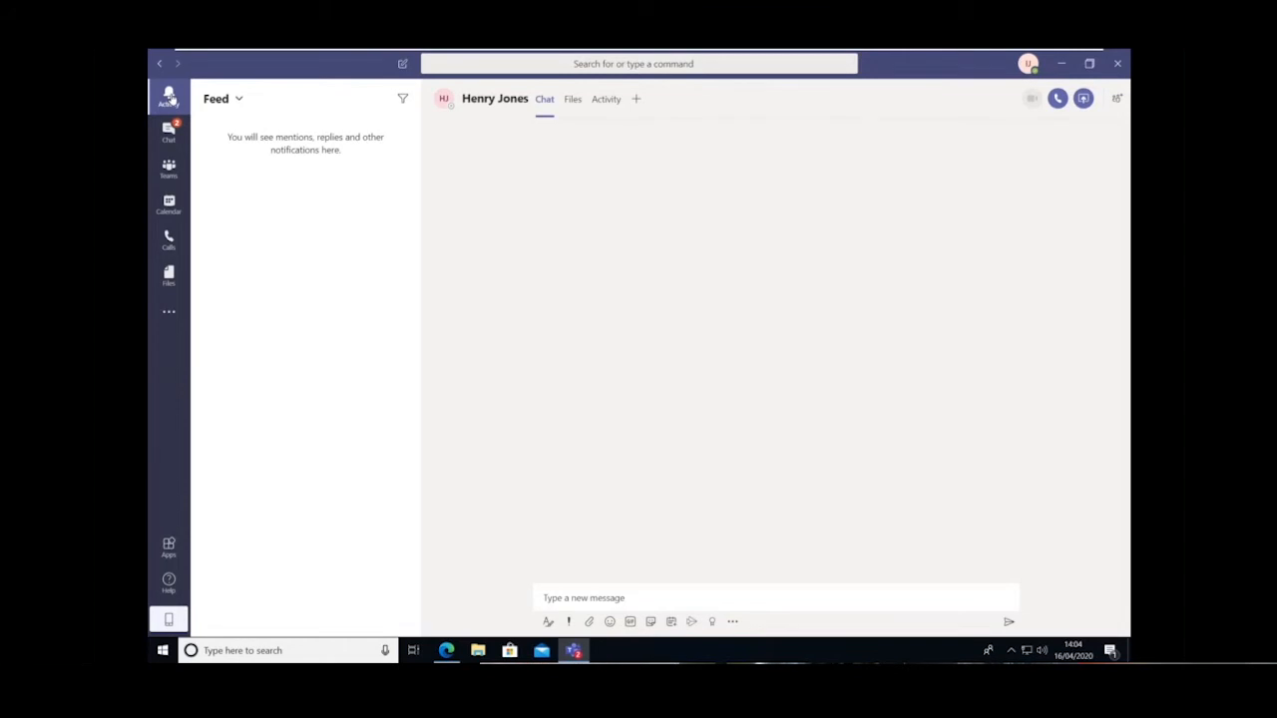
pyautogui.click(169, 130)
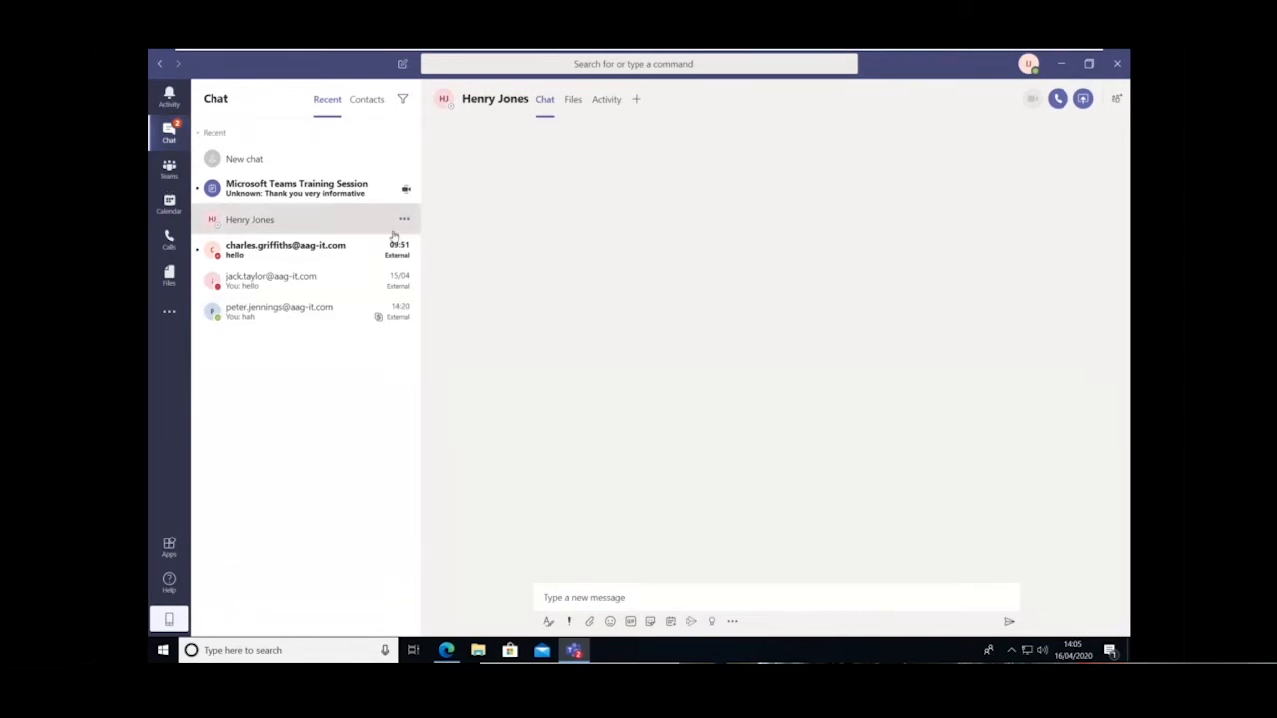
pyautogui.click(403, 66)
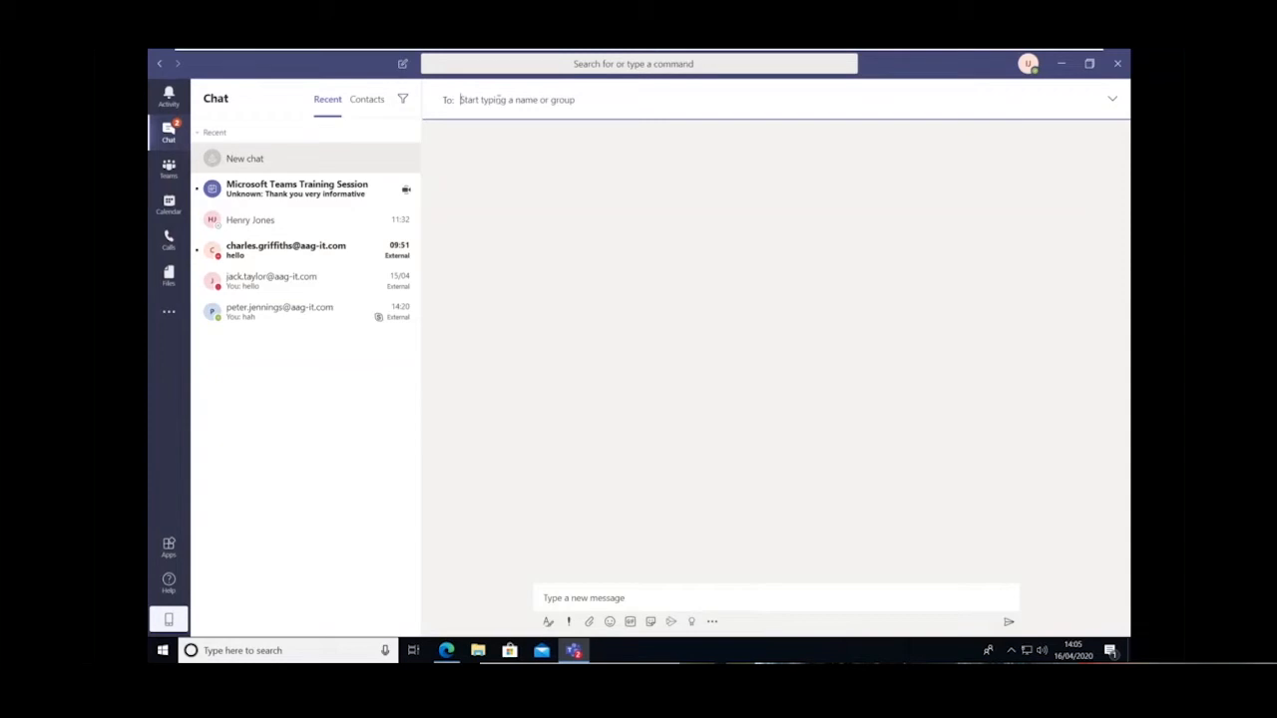
pyautogui.write('jack')
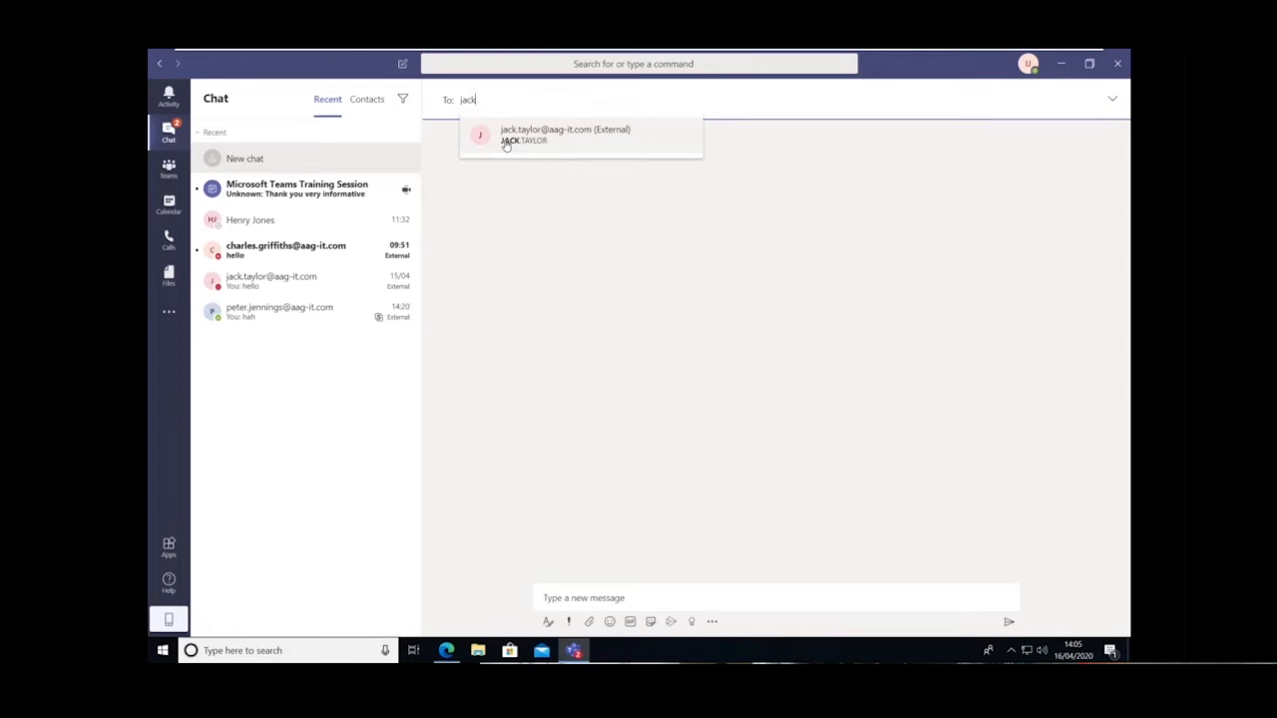
pyautogui.click(558, 138)
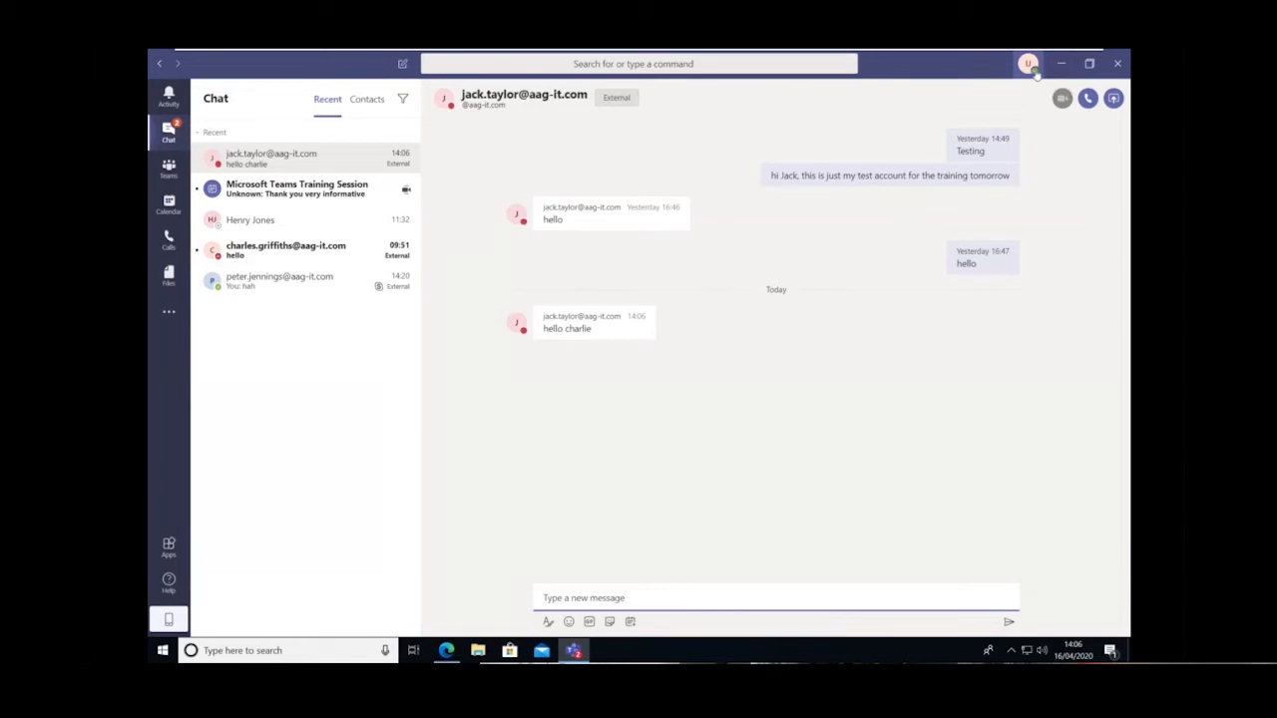
# Look at the account menu and the screens and windows available for sharing in this chat
pyautogui.click(1029, 66)
pyautogui.click(867, 112)
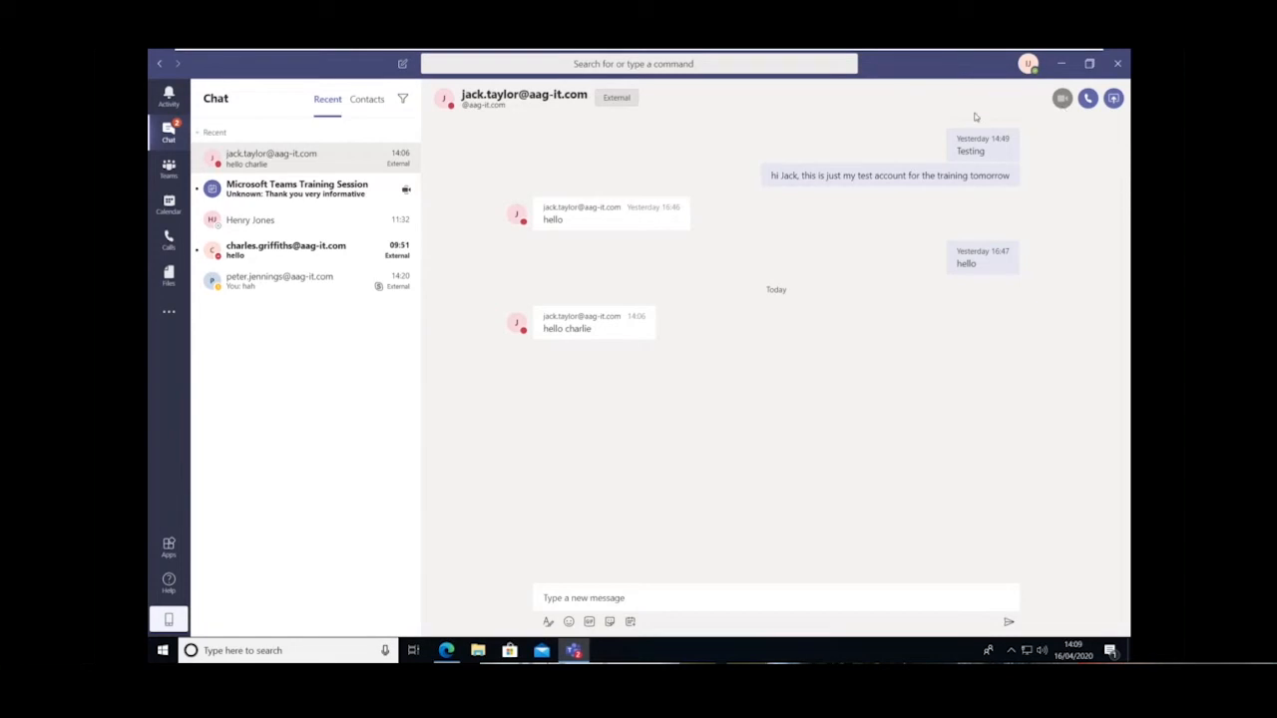
pyautogui.click(1114, 100)
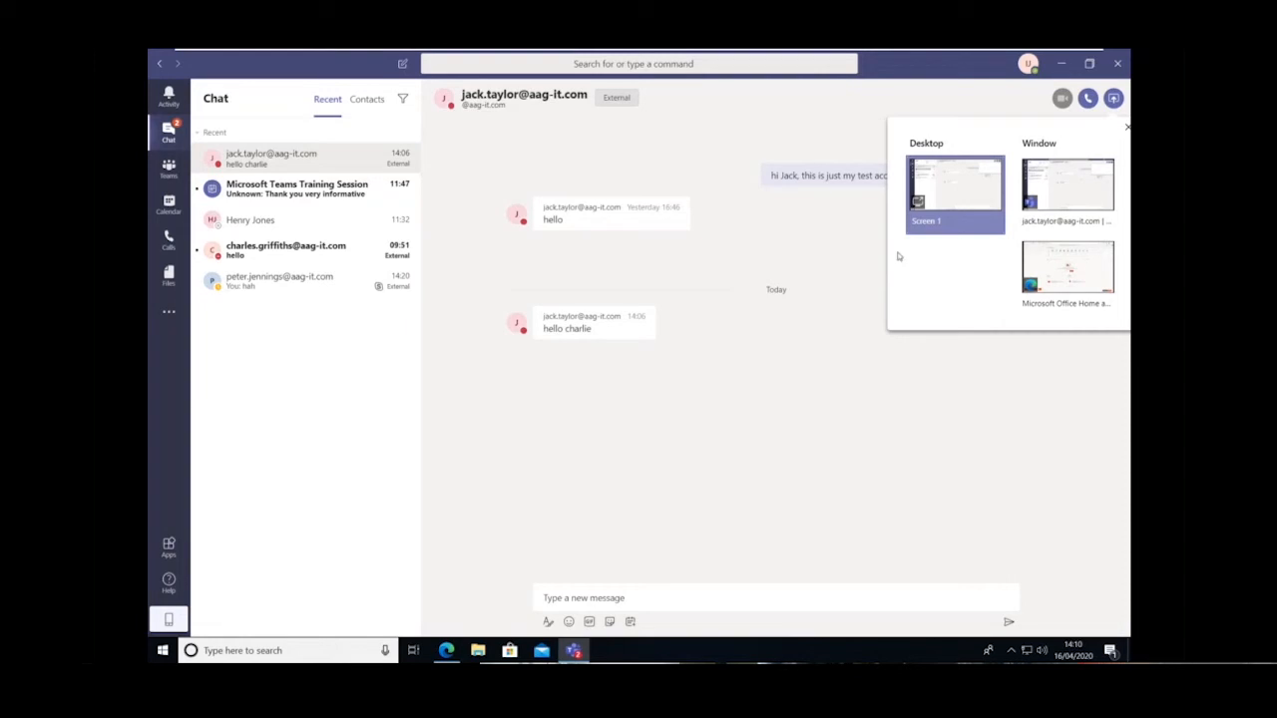
# Leave the virtual machine's full-screen view and switch to the chat list in the host computer's Teams meeting window
pyautogui.hotkey('ctrl', 'alt', 'Return')
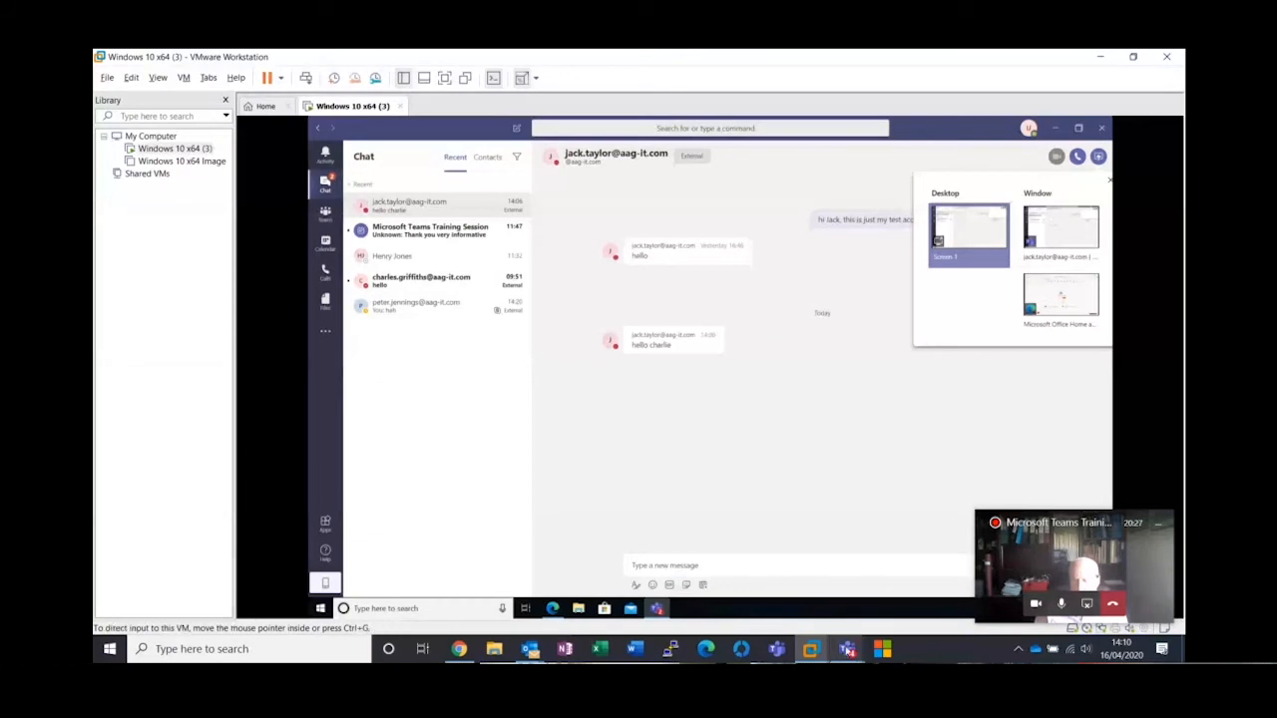
pyautogui.moveTo(847, 649)
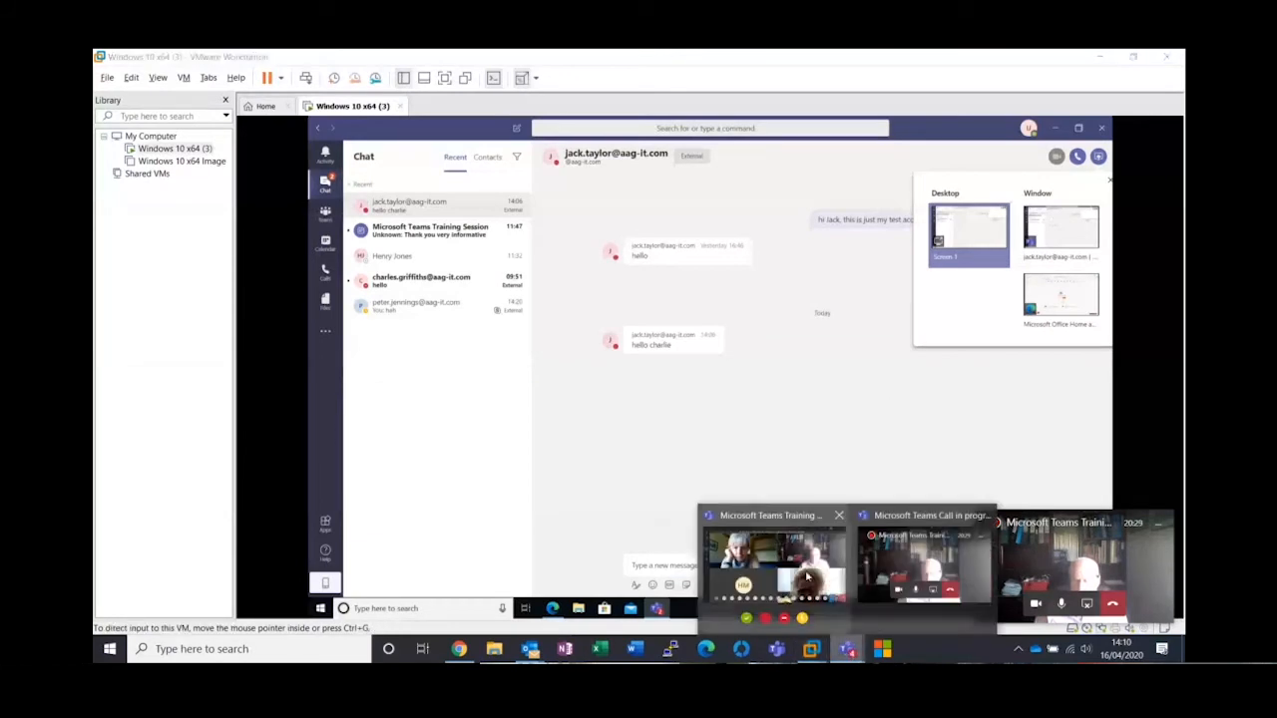
pyautogui.click(773, 559)
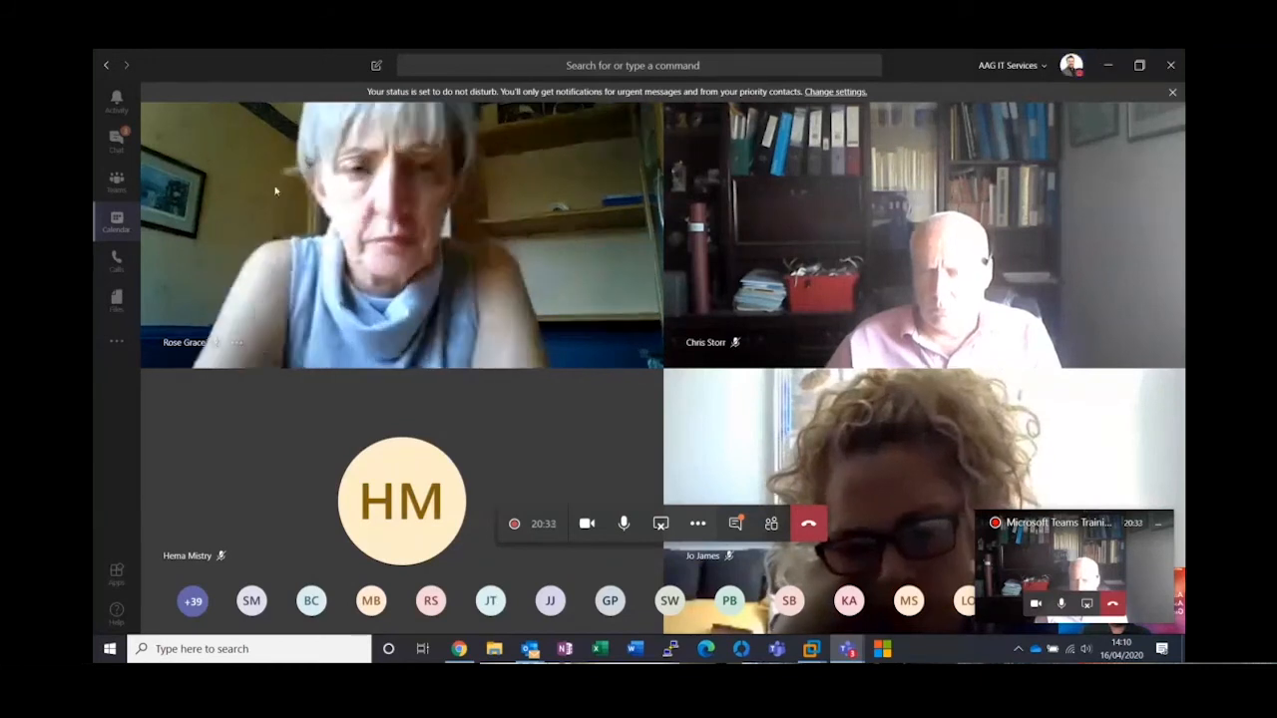
pyautogui.click(116, 144)
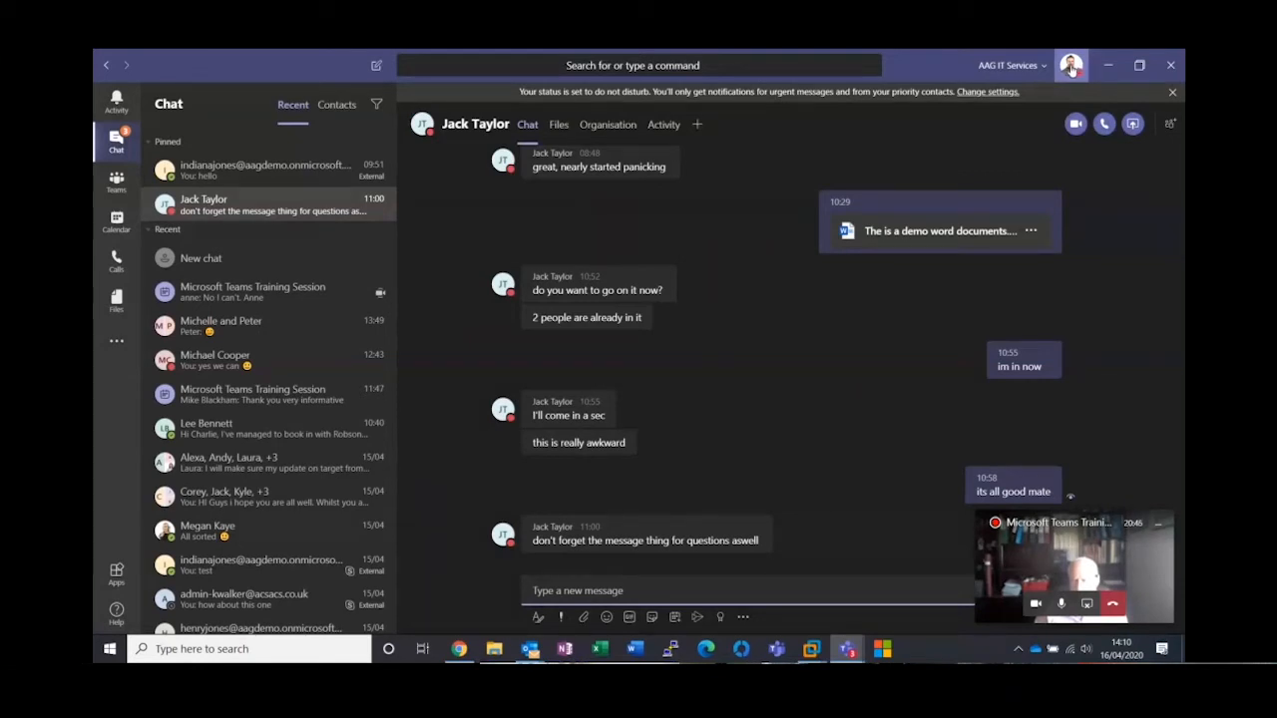
# Open the Teams settings and review the notification options for mentions, messages and other activity
pyautogui.click(1071, 66)
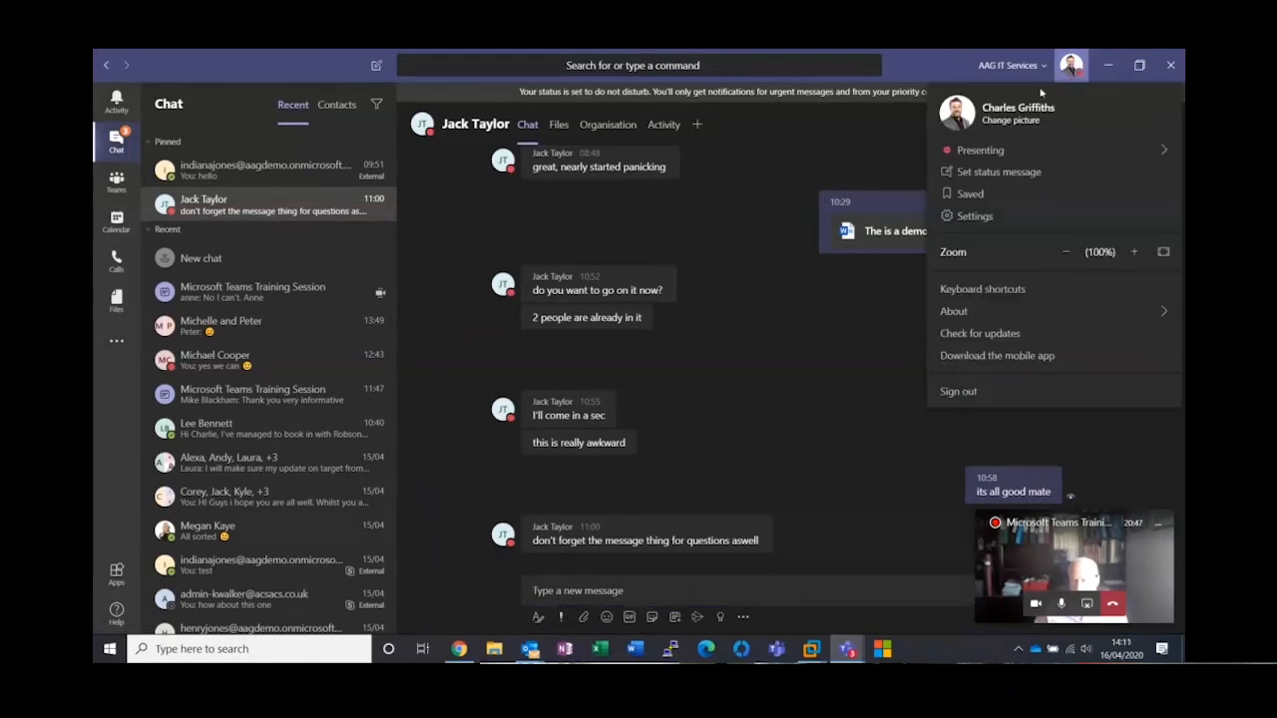
pyautogui.click(974, 216)
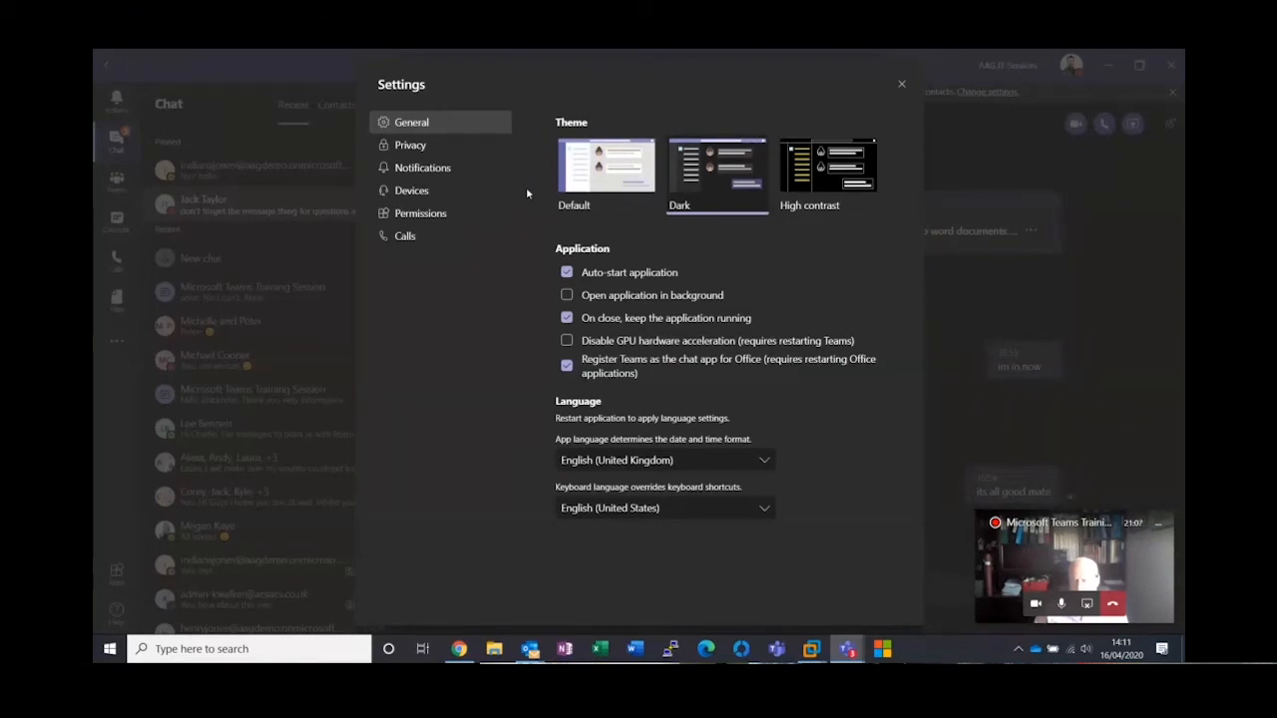
pyautogui.click(420, 170)
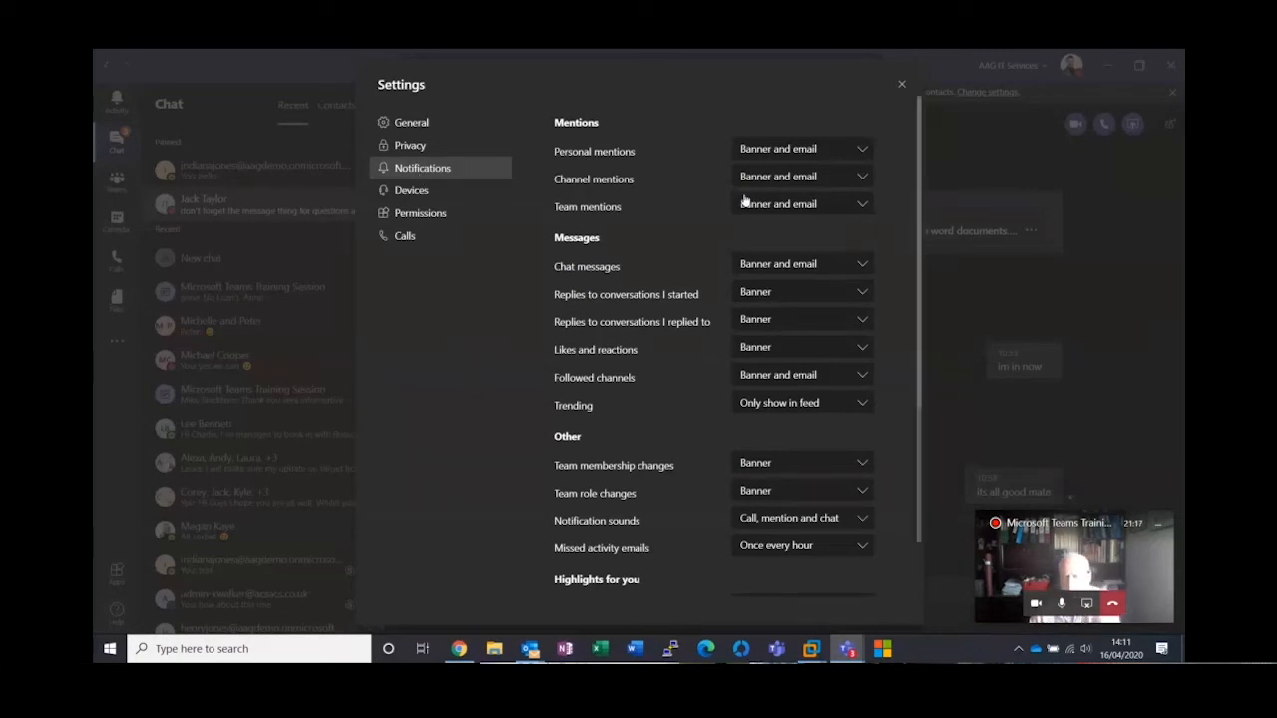
pyautogui.scroll(-3, 661, 295)
pyautogui.scroll(3, 661, 298)
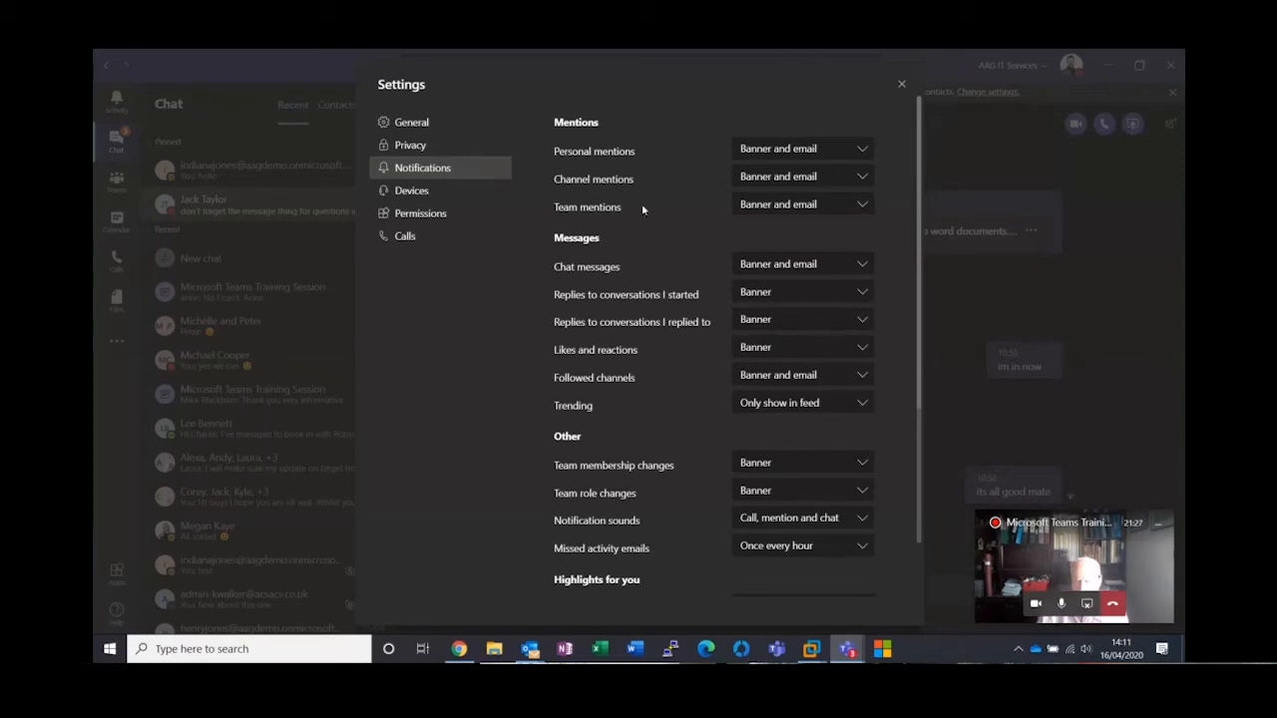
# Set the secondary ringer to None in the device settings
pyautogui.click(416, 198)
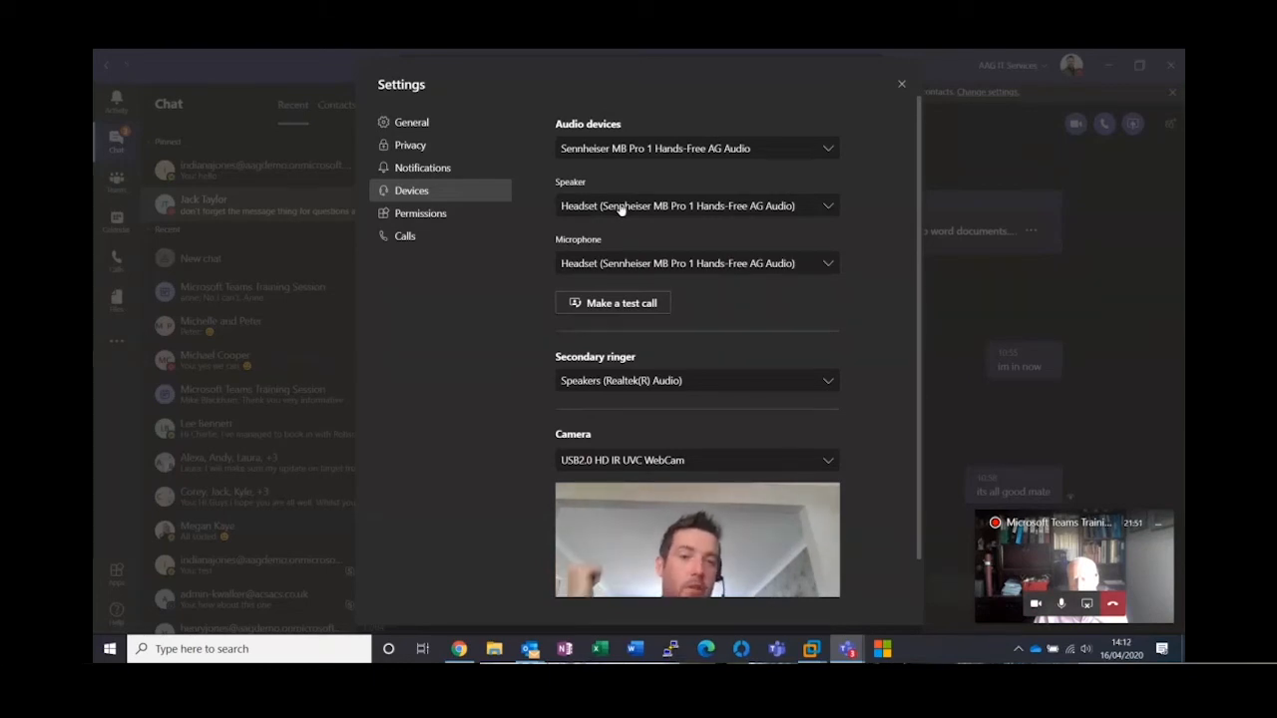
pyautogui.click(829, 382)
pyautogui.click(655, 424)
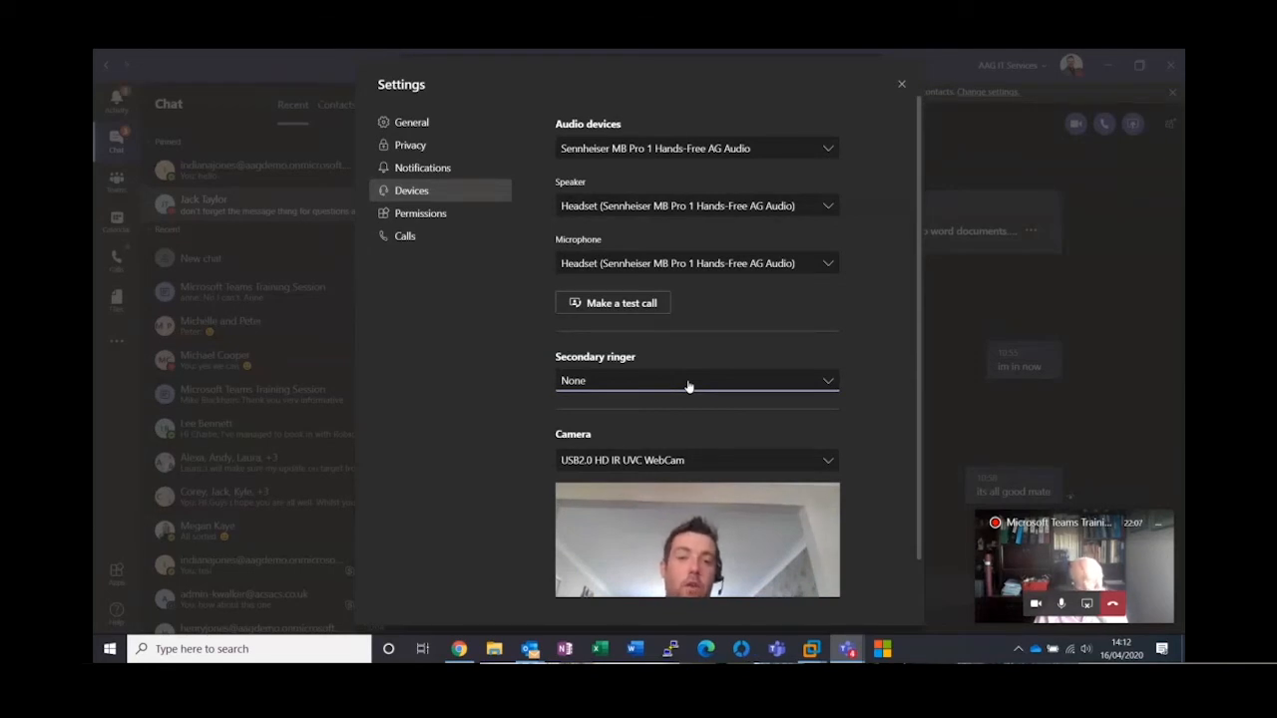
# Set the secondary ringer to Speakers (Realtek(R) Audio) and close the settings
pyautogui.click(687, 383)
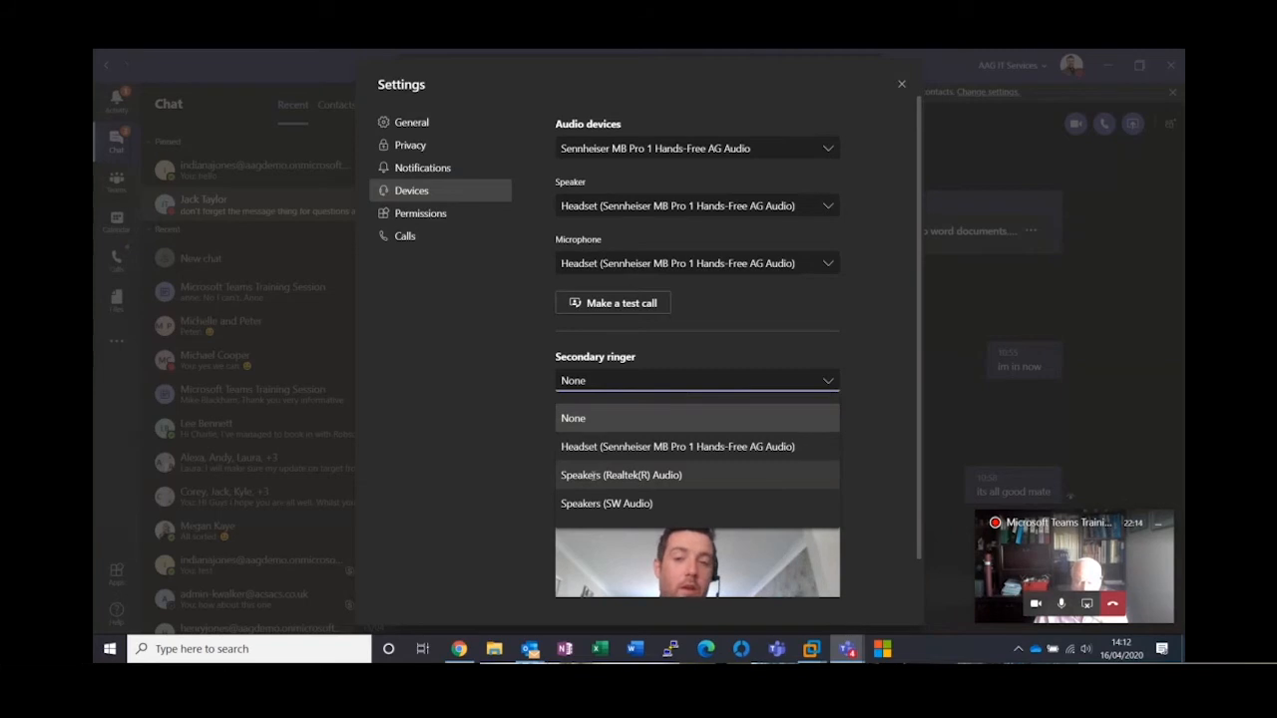
pyautogui.click(595, 476)
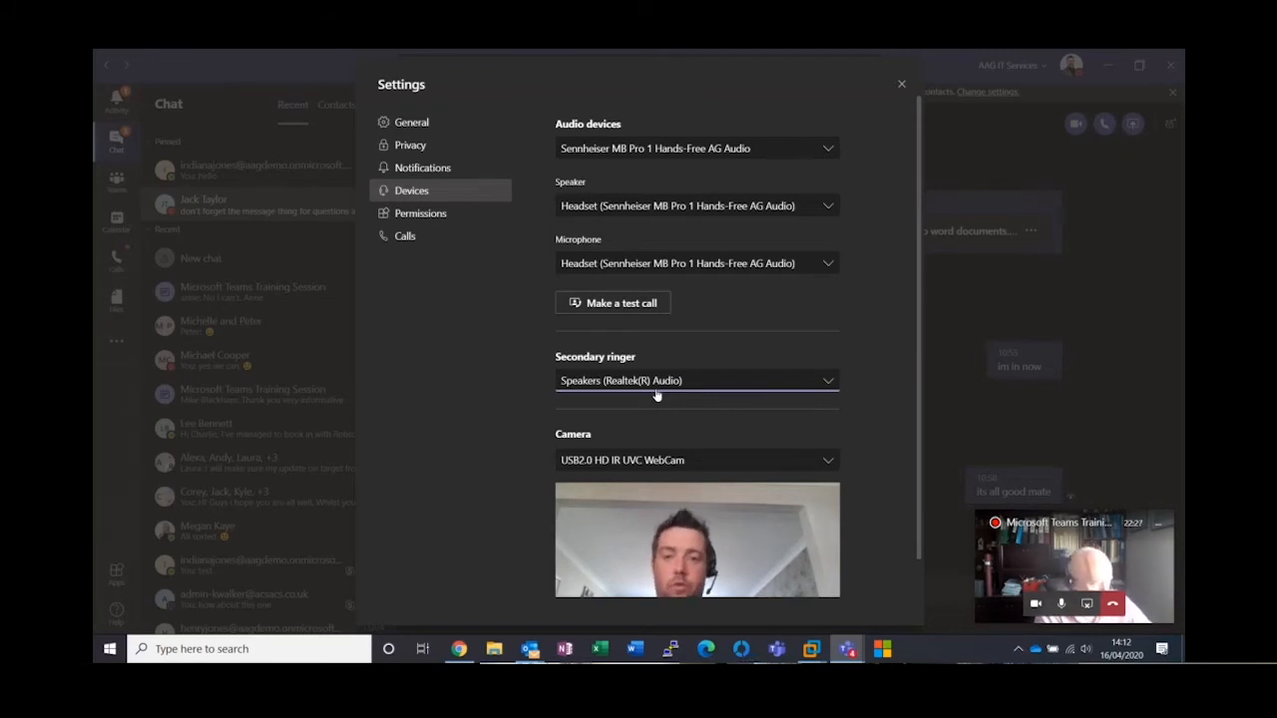
pyautogui.click(901, 85)
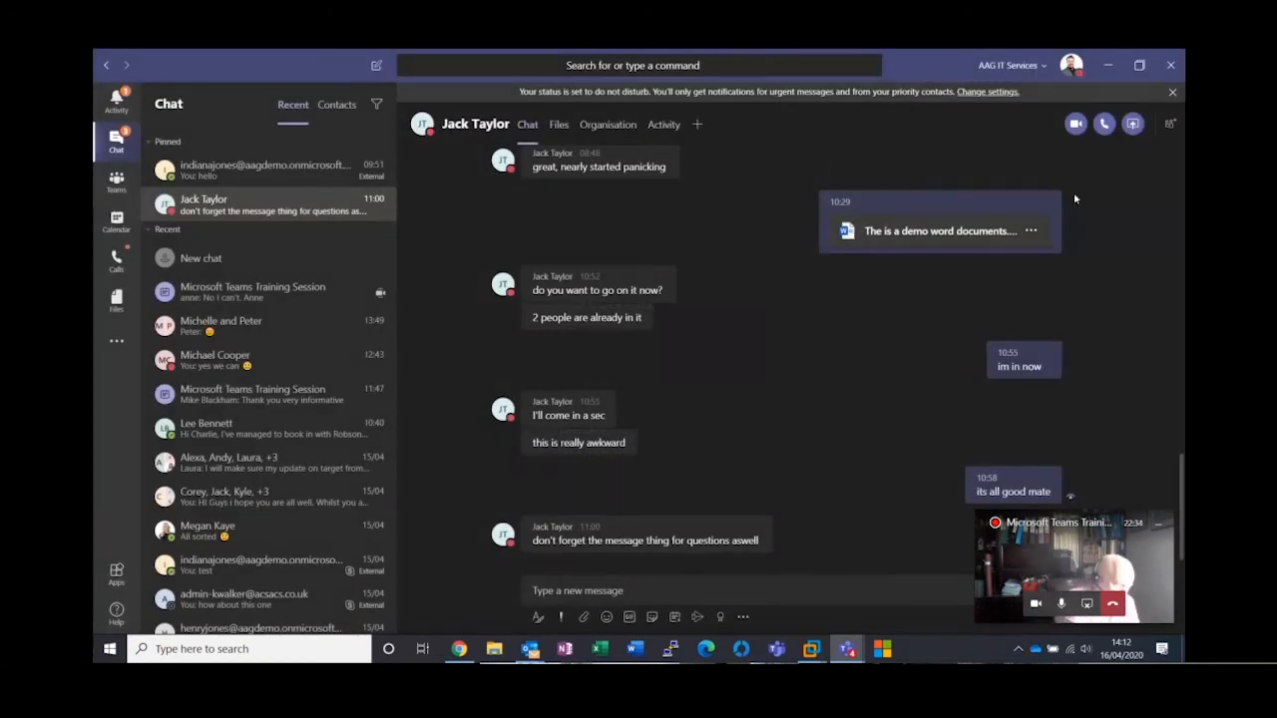
# Find the Word document shared earlier in the chat and view the sources available for attaching a file
pyautogui.moveTo(1017, 224)
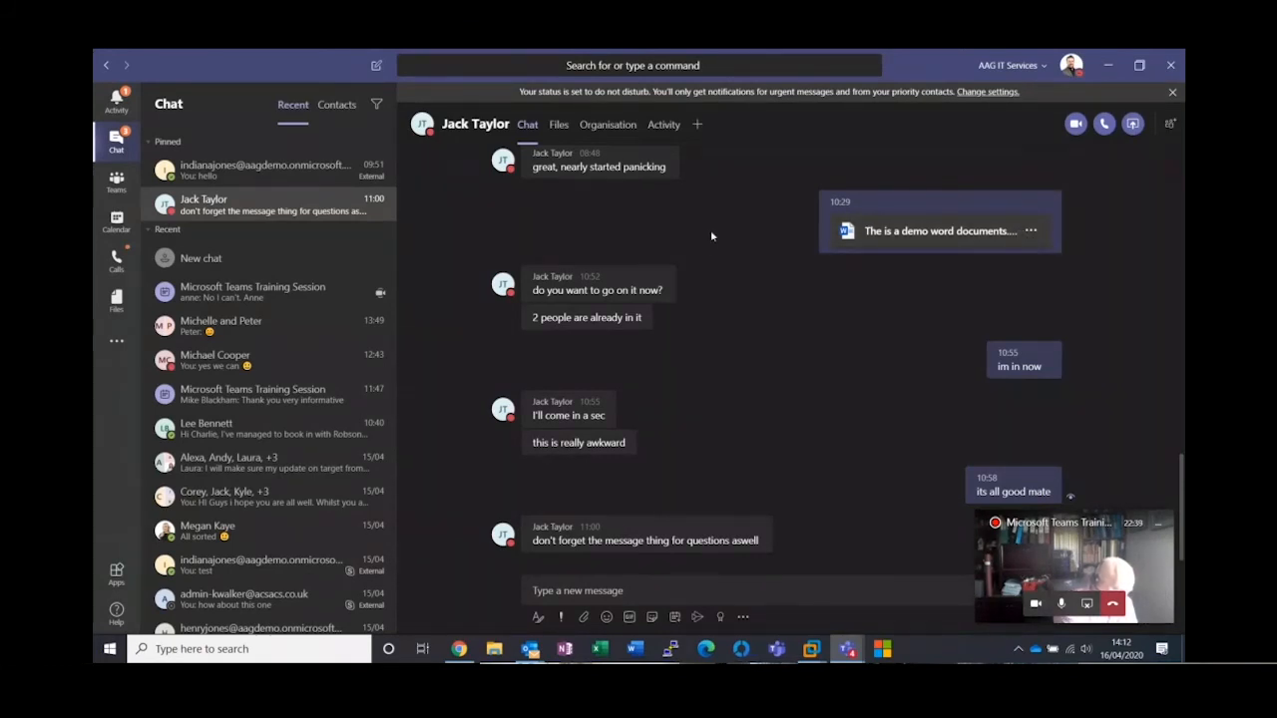
pyautogui.scroll(1, 711, 236)
pyautogui.moveTo(987, 313)
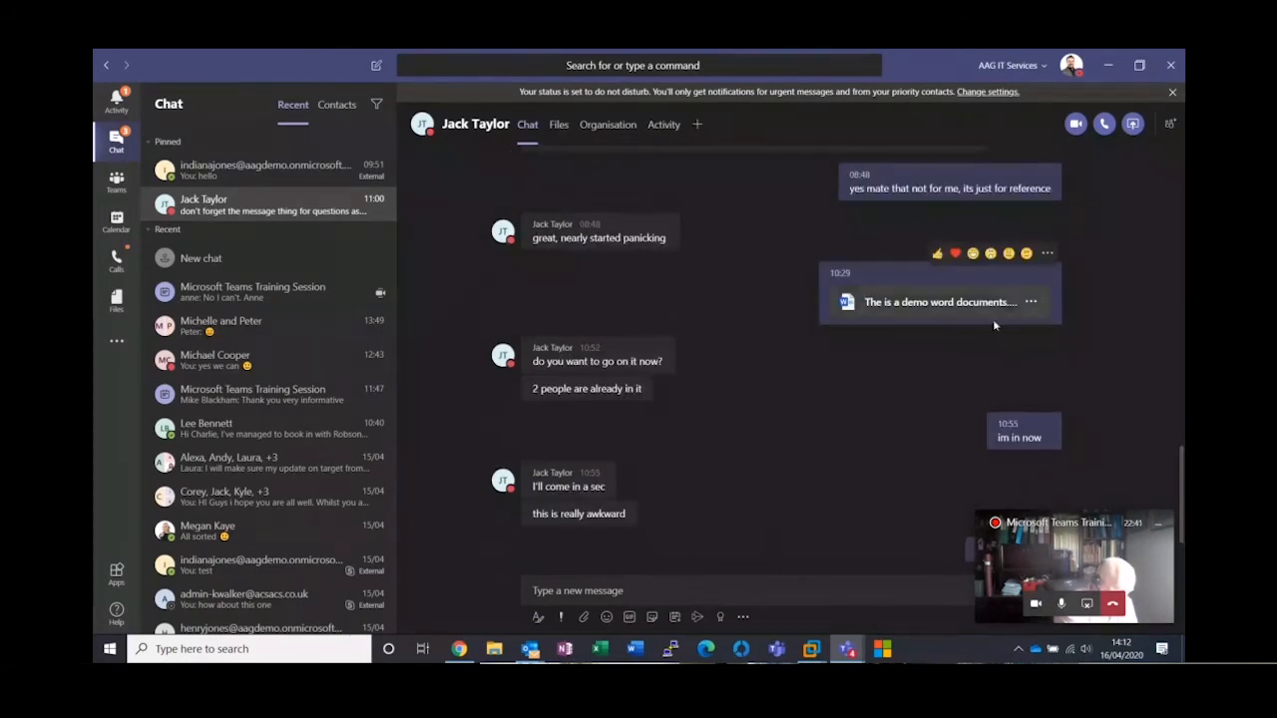
pyautogui.moveTo(458, 134)
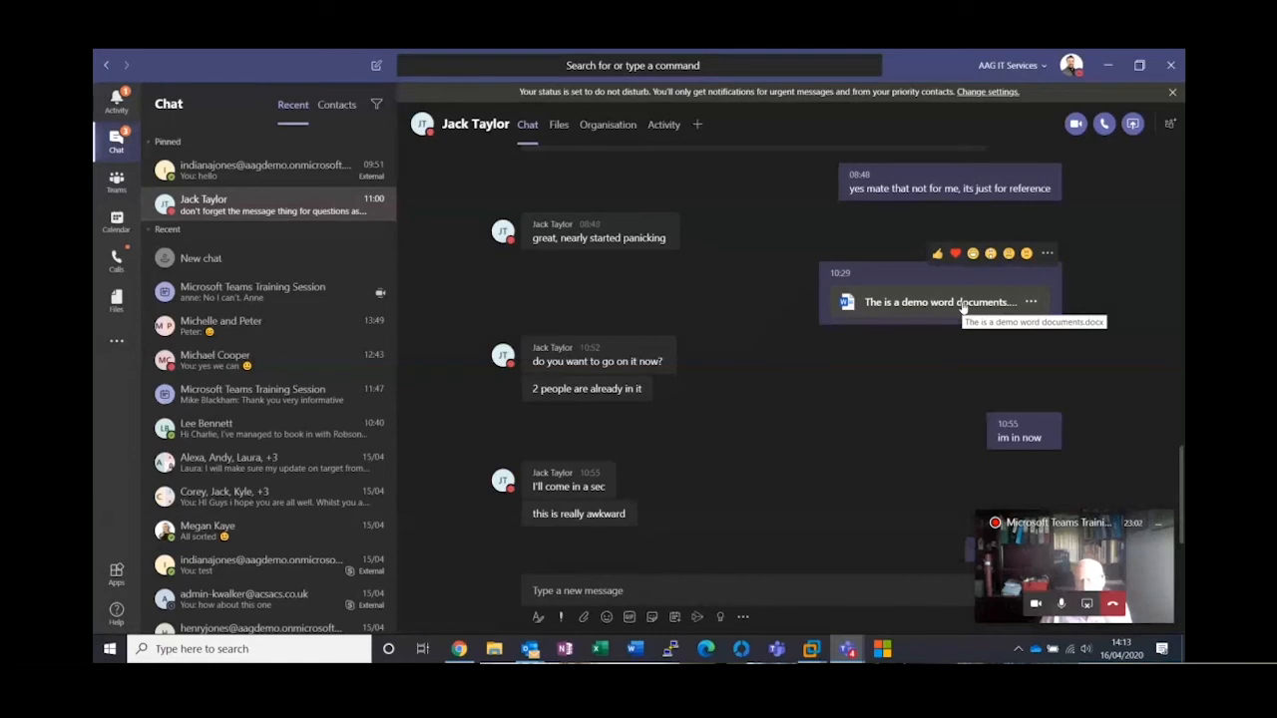
pyautogui.click(584, 618)
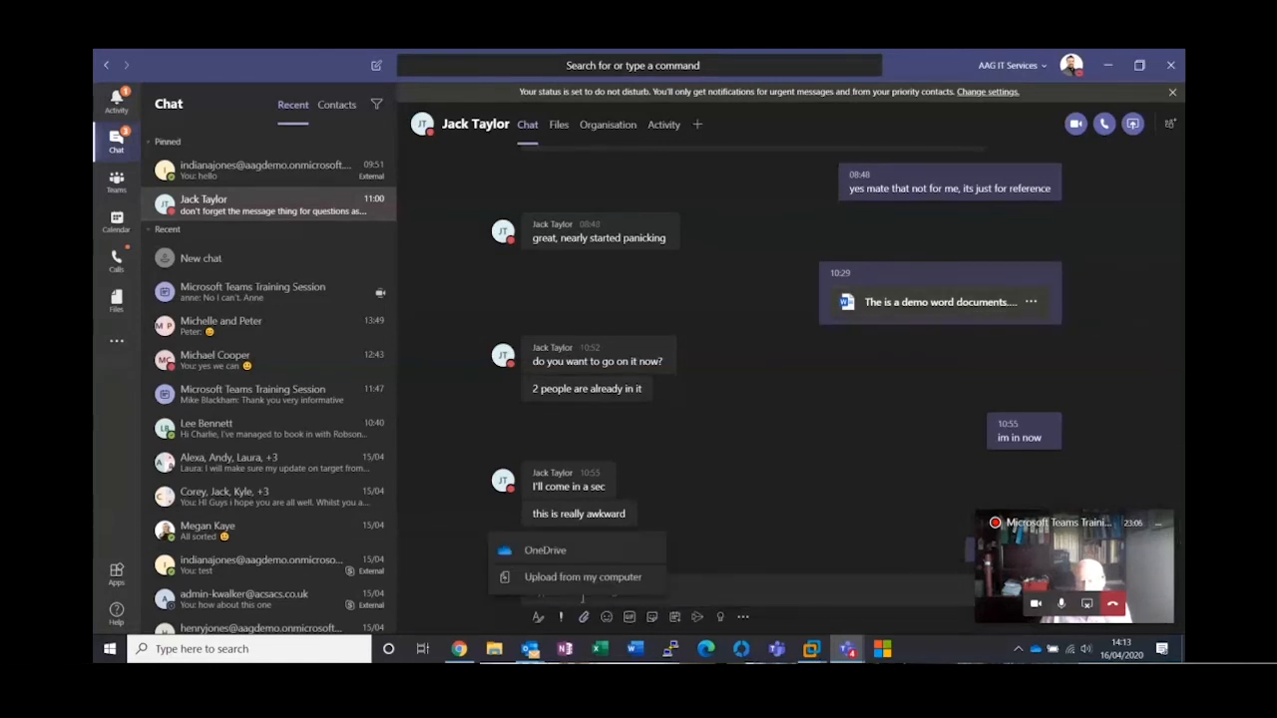
# Open "The is a demo word documents.docx" from the chat, add blank lines below its sentence and check who else has it open
pyautogui.click(912, 307)
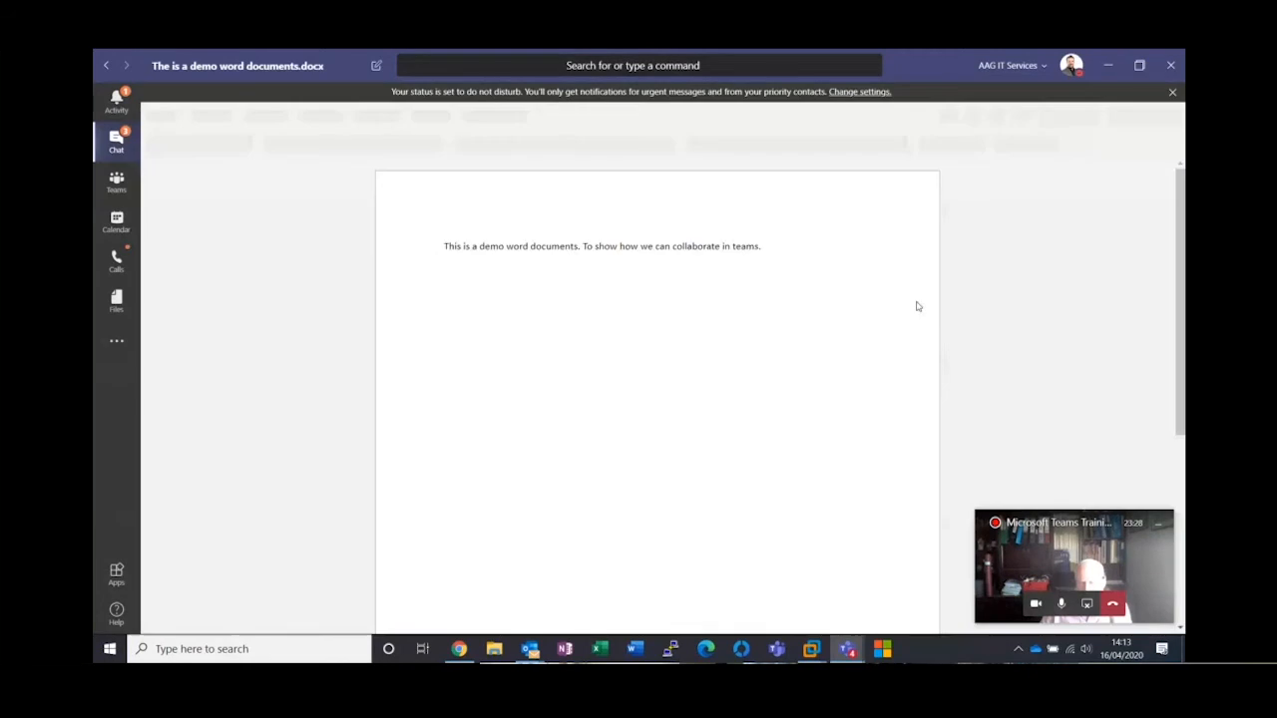
pyautogui.click(768, 245)
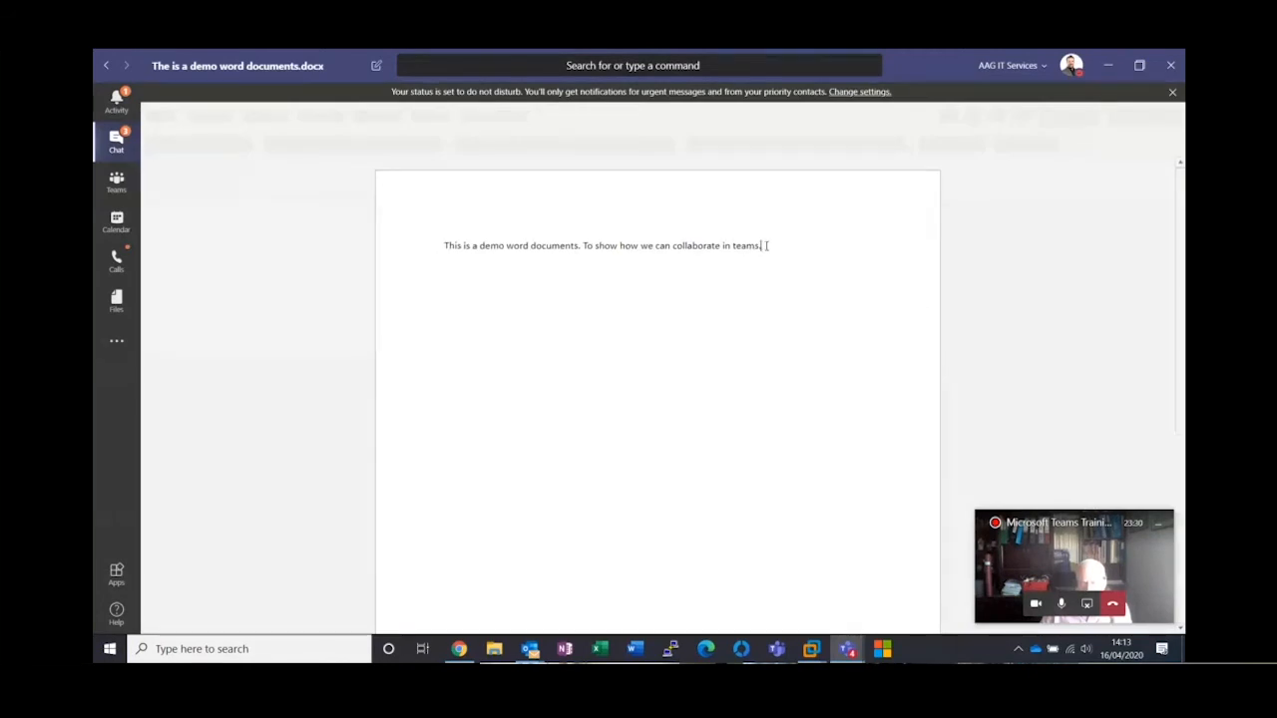
pyautogui.press('Return')
pyautogui.press('Return')
pyautogui.press('Return')
pyautogui.press('Return')
pyautogui.press('Return')
pyautogui.write('H')
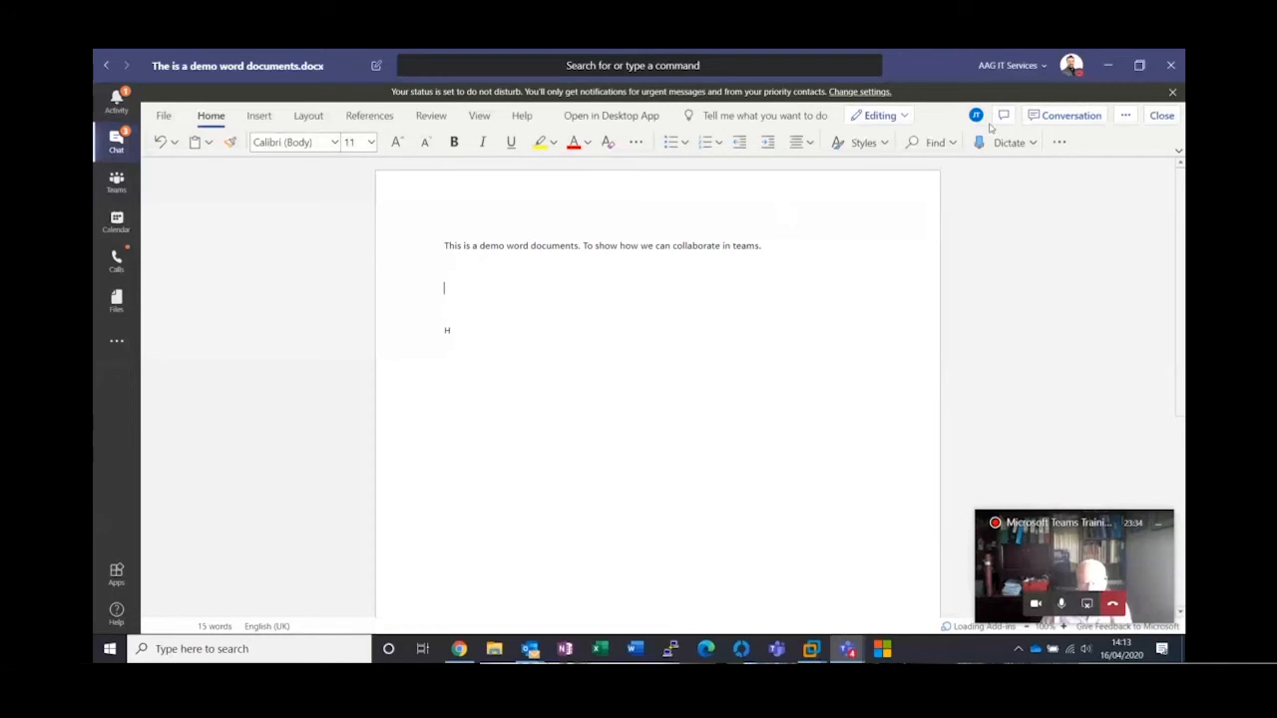
pyautogui.moveTo(978, 126)
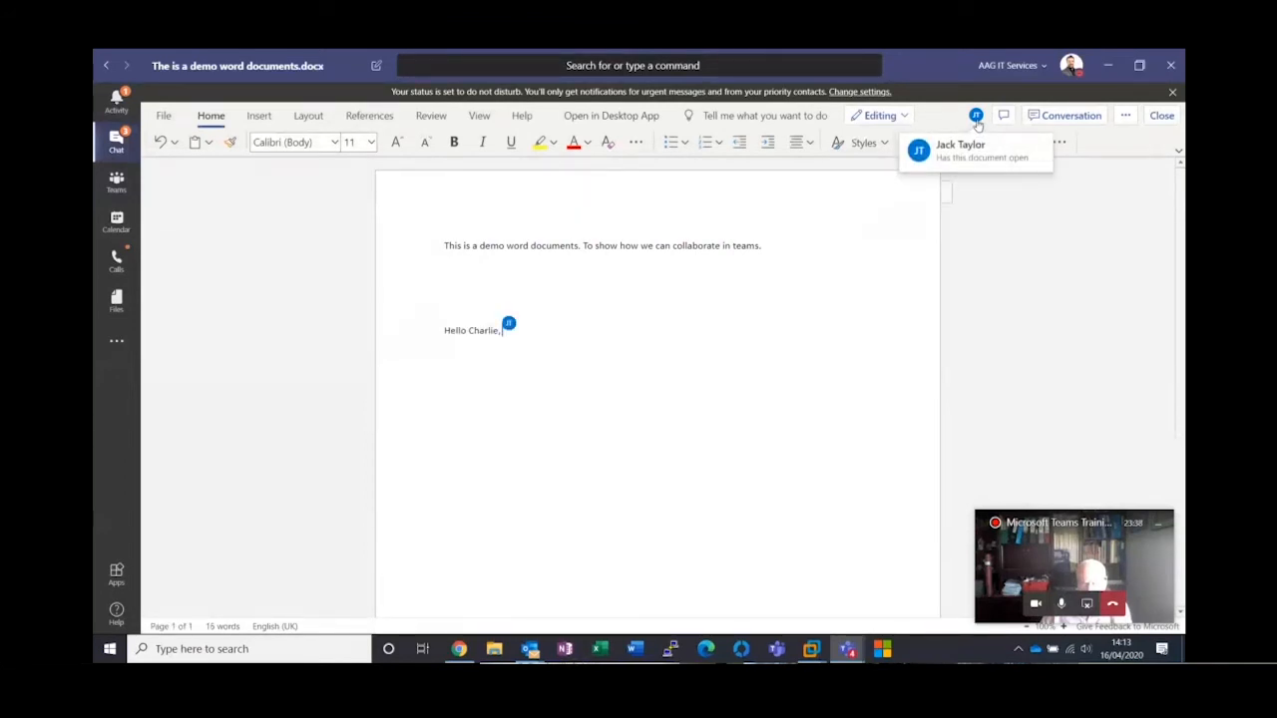
pyautogui.click(978, 125)
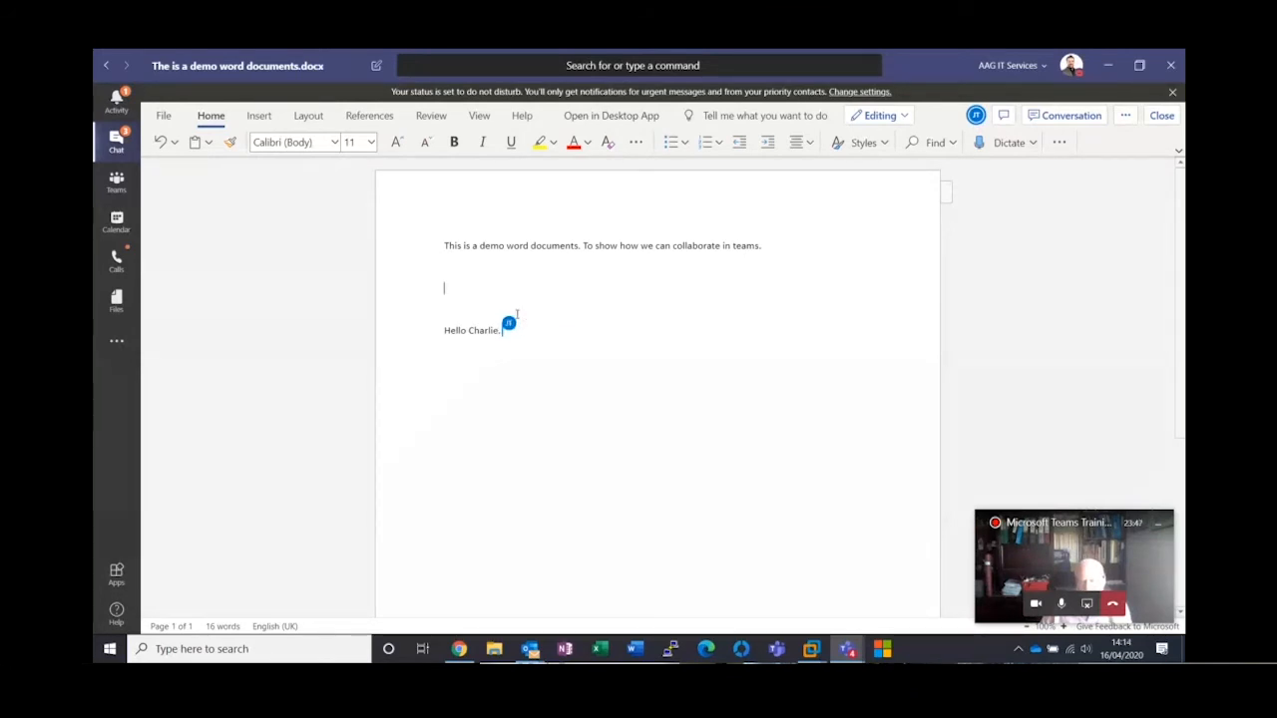
# Enter "fdhjgfsdjfjhsdgfjhsdghjdshjfghjgfjhdsghdhjsgjhsdgfhjghfjska" on the blank line below the first sentence and close the document
pyautogui.click(449, 274)
pyautogui.write('fdhjgfsdjfjhsdgfjhsdghjdshjfghjgfjhdsghdhjsgjhsdgfhjghfjska')
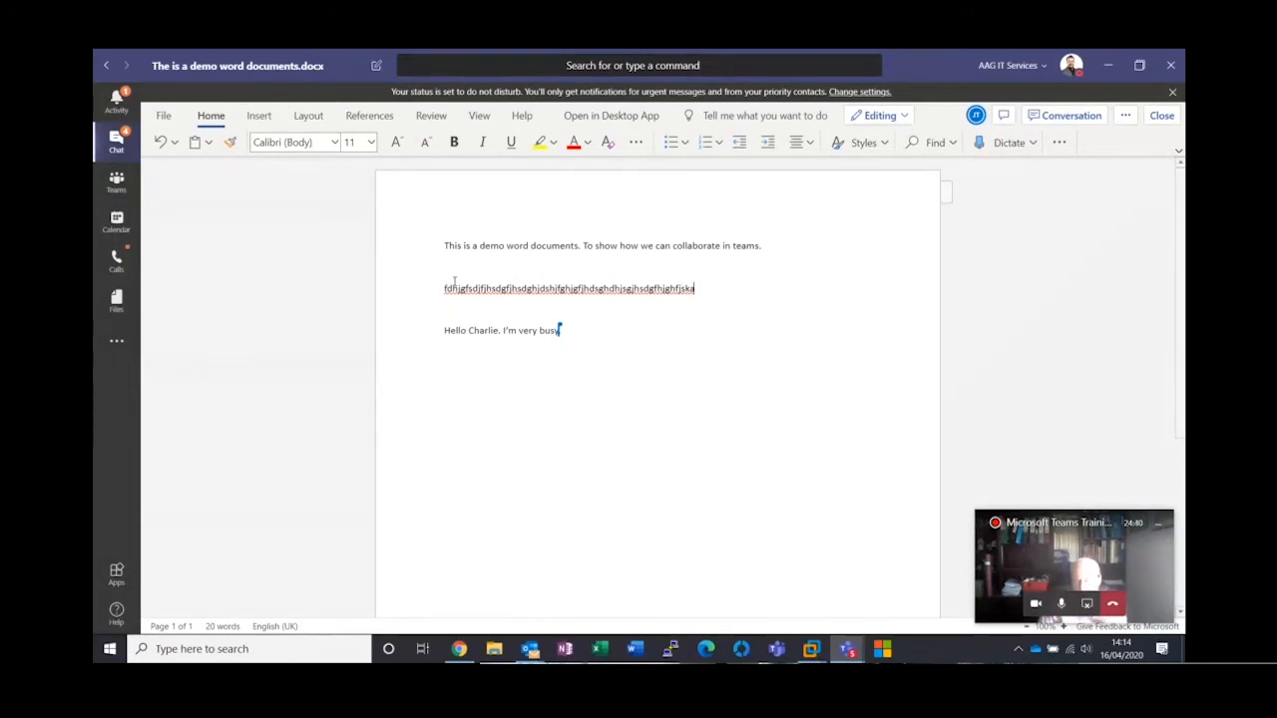
pyautogui.click(1163, 116)
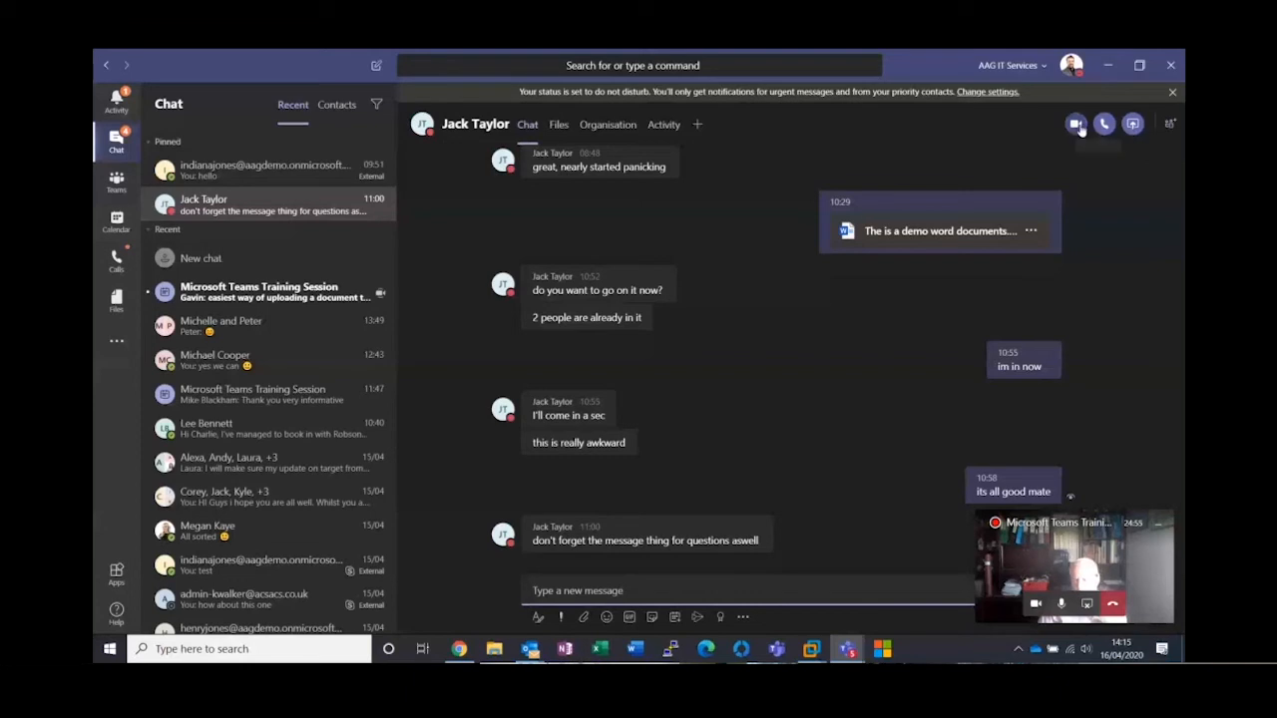
# Try selecting a colleague to add to the open chat, and cancel the addition
pyautogui.moveTo(698, 296)
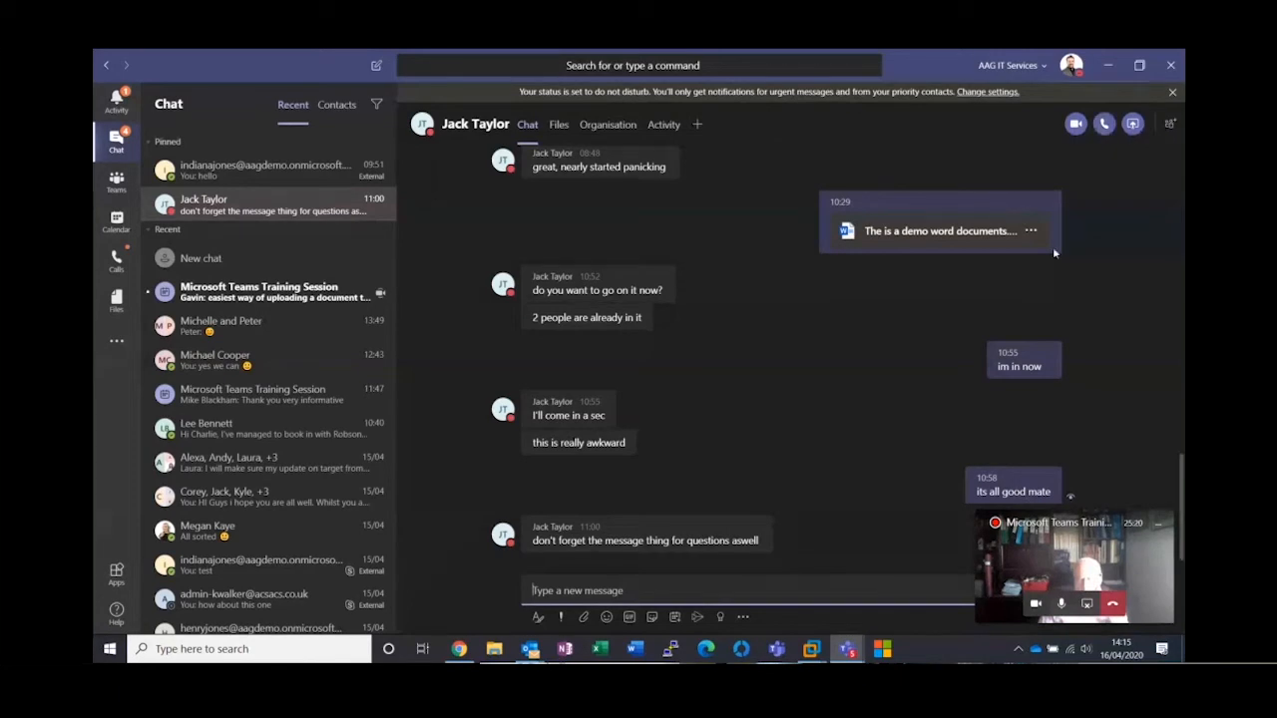
pyautogui.click(1169, 124)
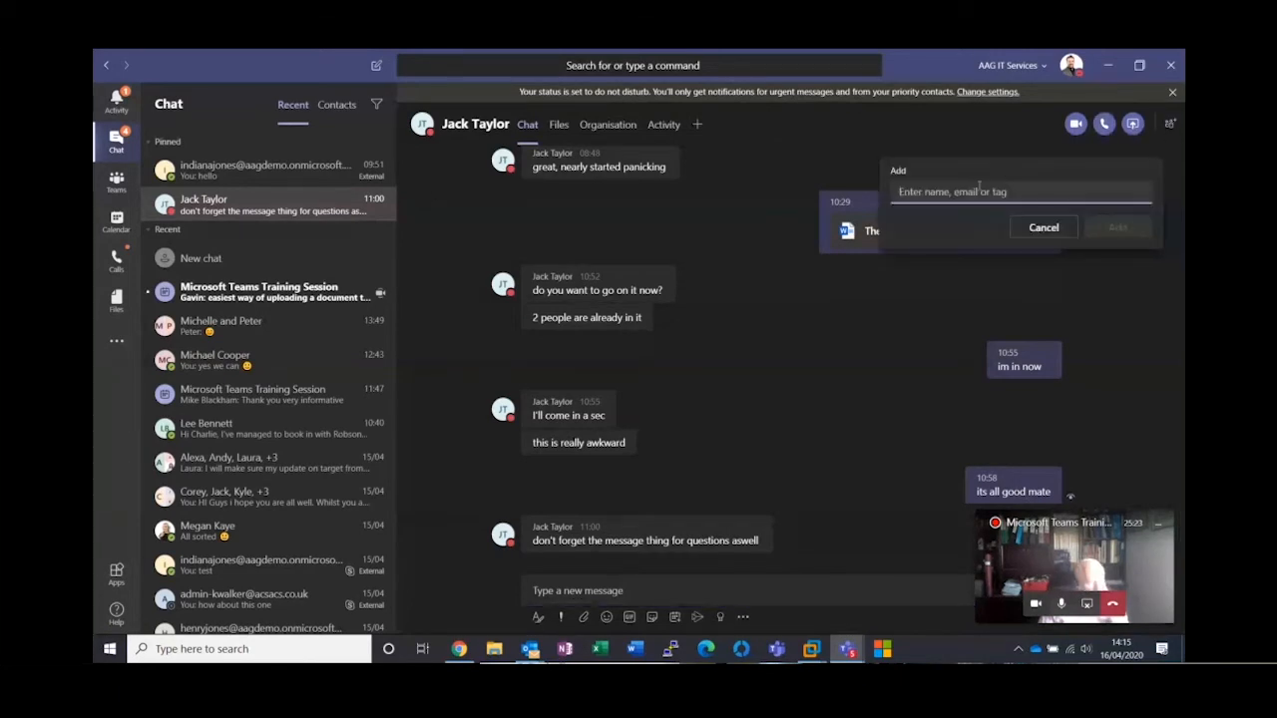
pyautogui.write('gavin')
pyautogui.click(974, 225)
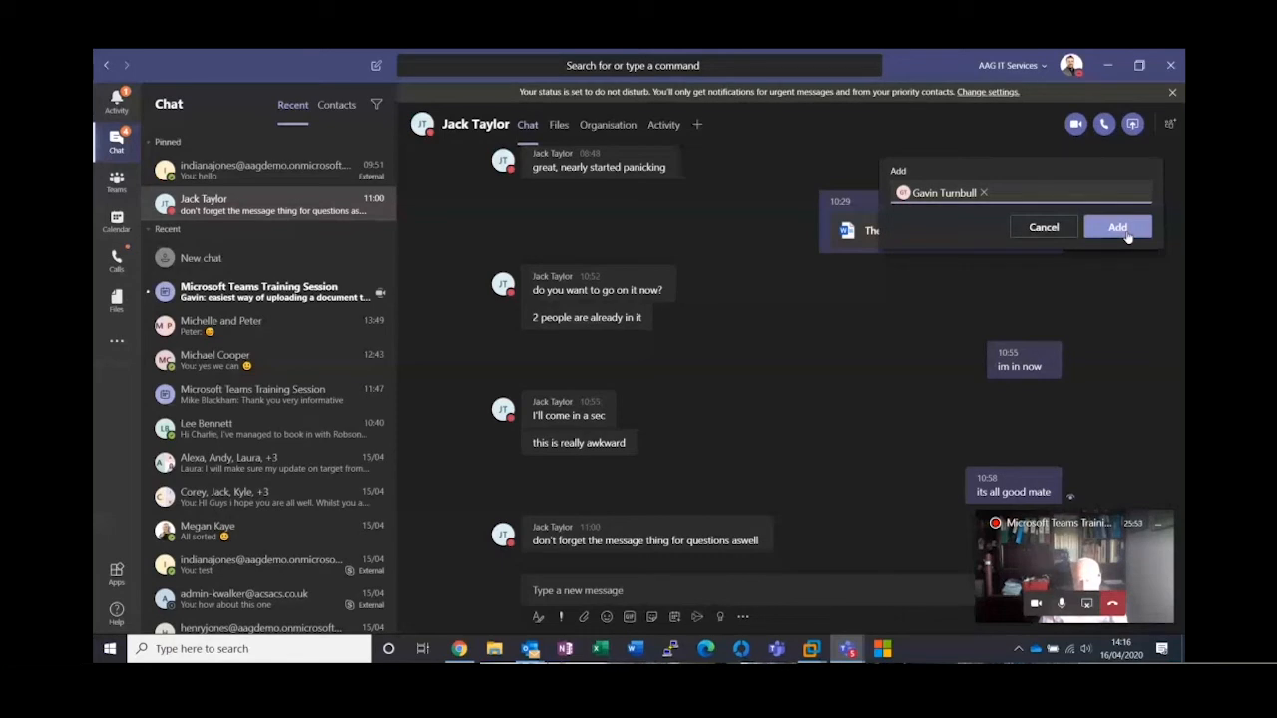
pyautogui.click(1046, 230)
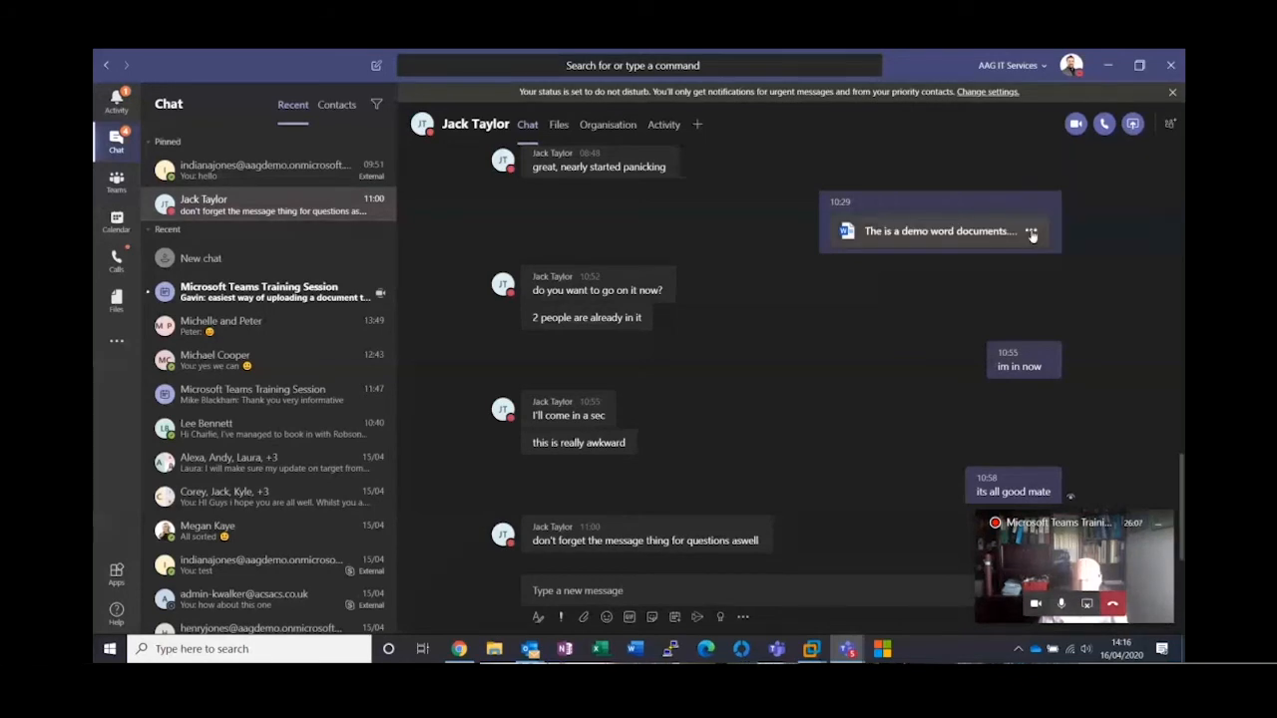
# Close the screen-sharing picker in the Windows 10 x64 (3) virtual machine's external chat and return to the main Teams chat
pyautogui.click(811, 650)
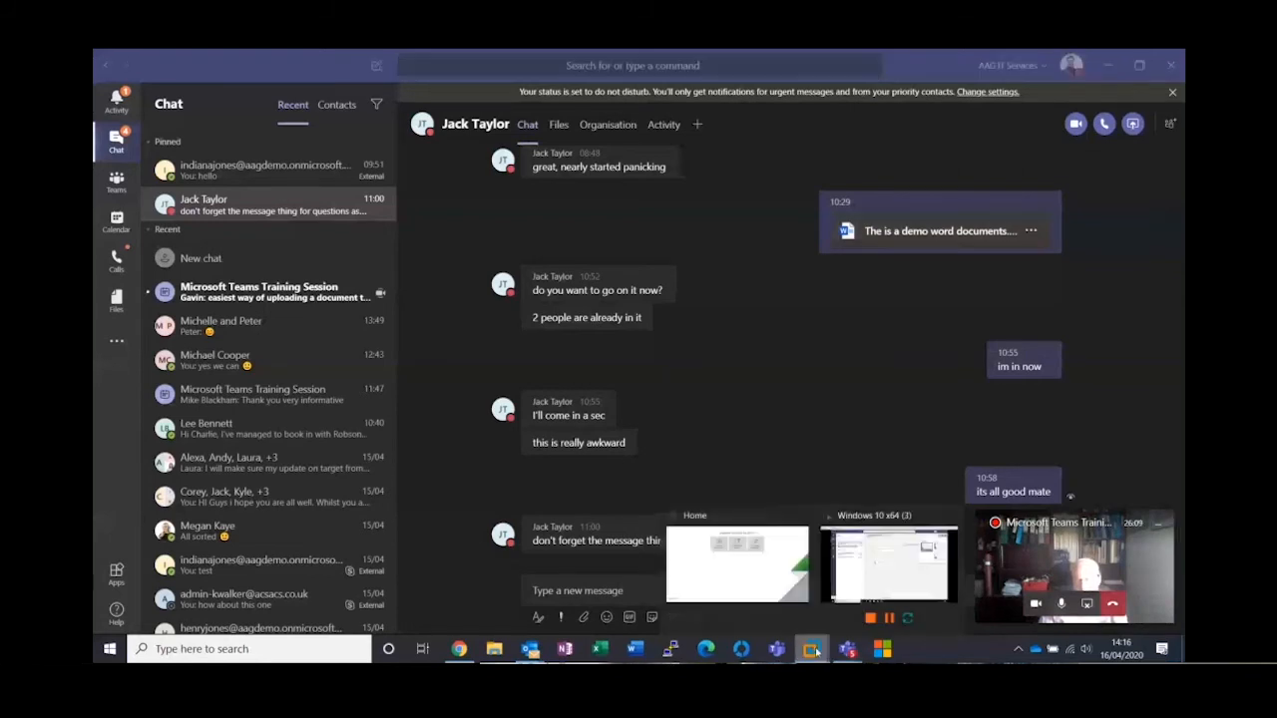
pyautogui.click(888, 563)
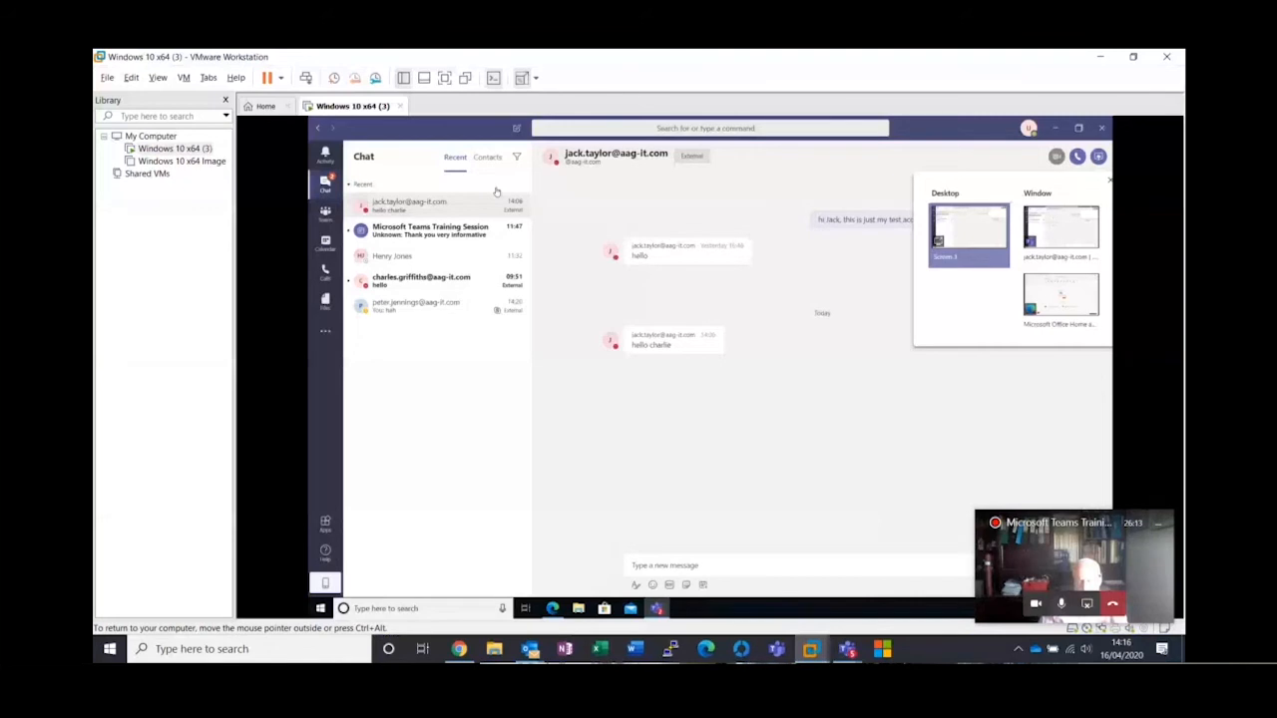
pyautogui.hotkey('ctrl', 'alt', 'Return')
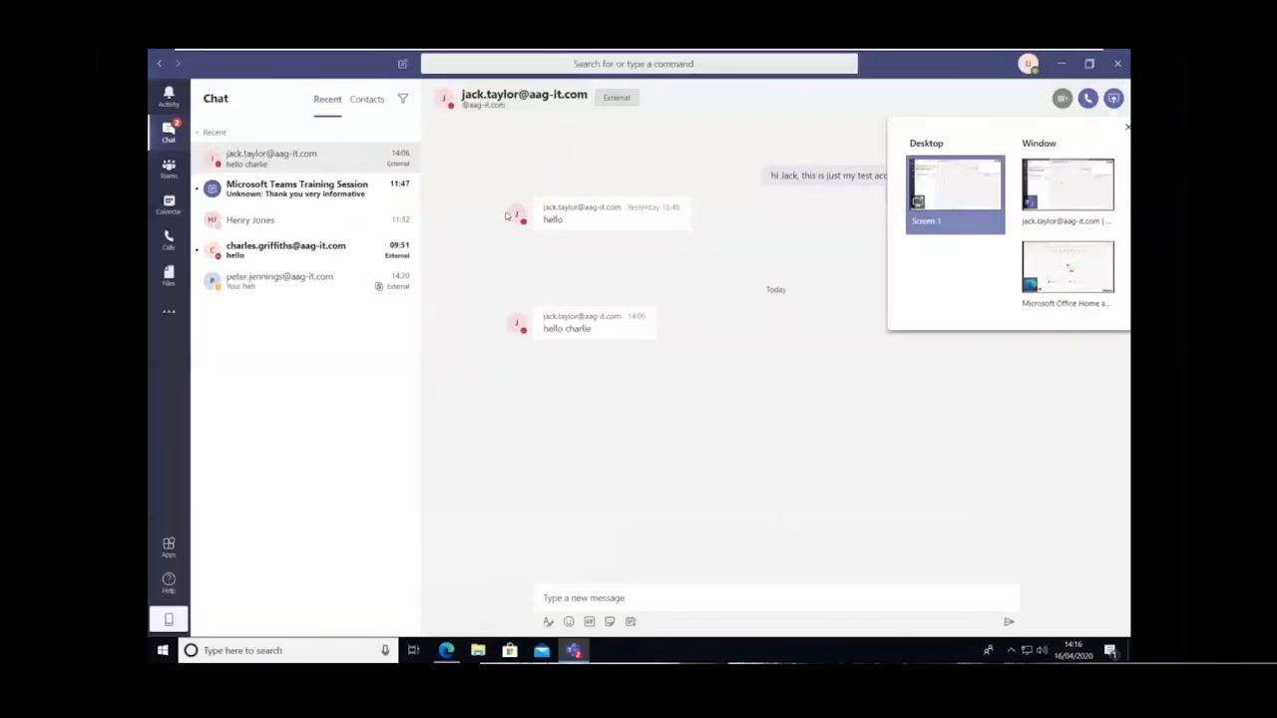
pyautogui.click(1127, 128)
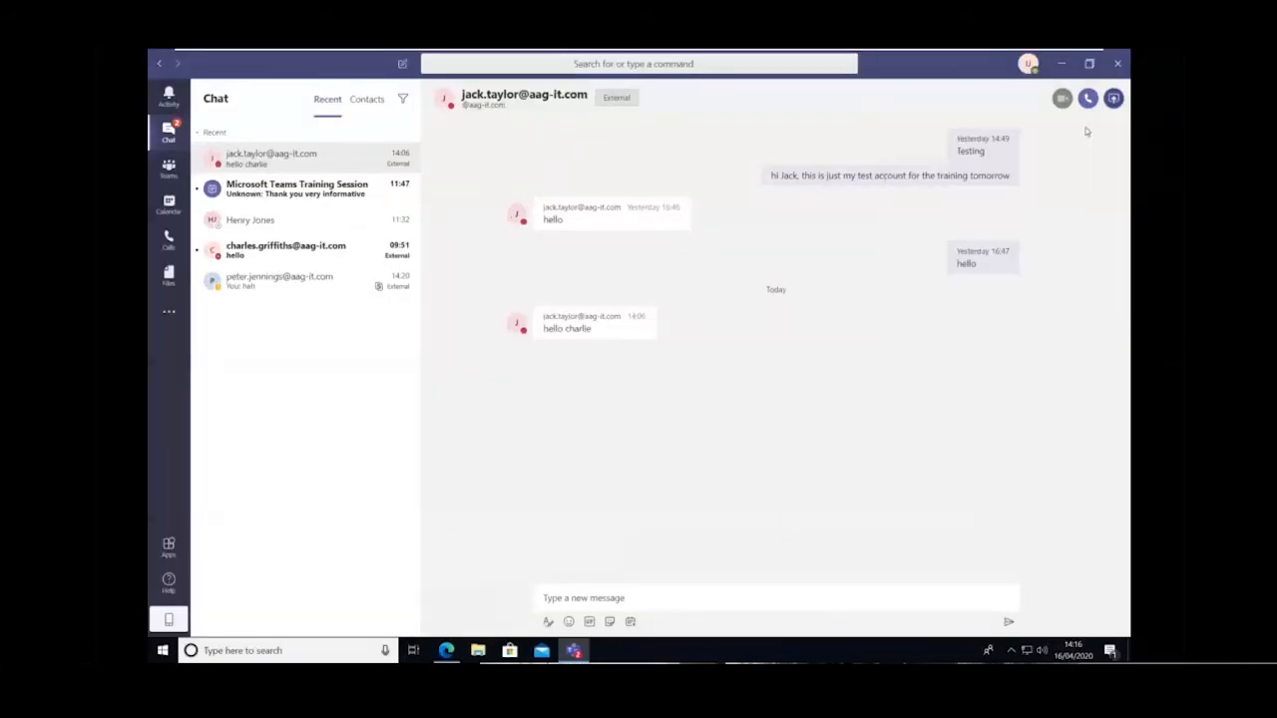
pyautogui.hotkey('ctrl', 'alt', 'Return')
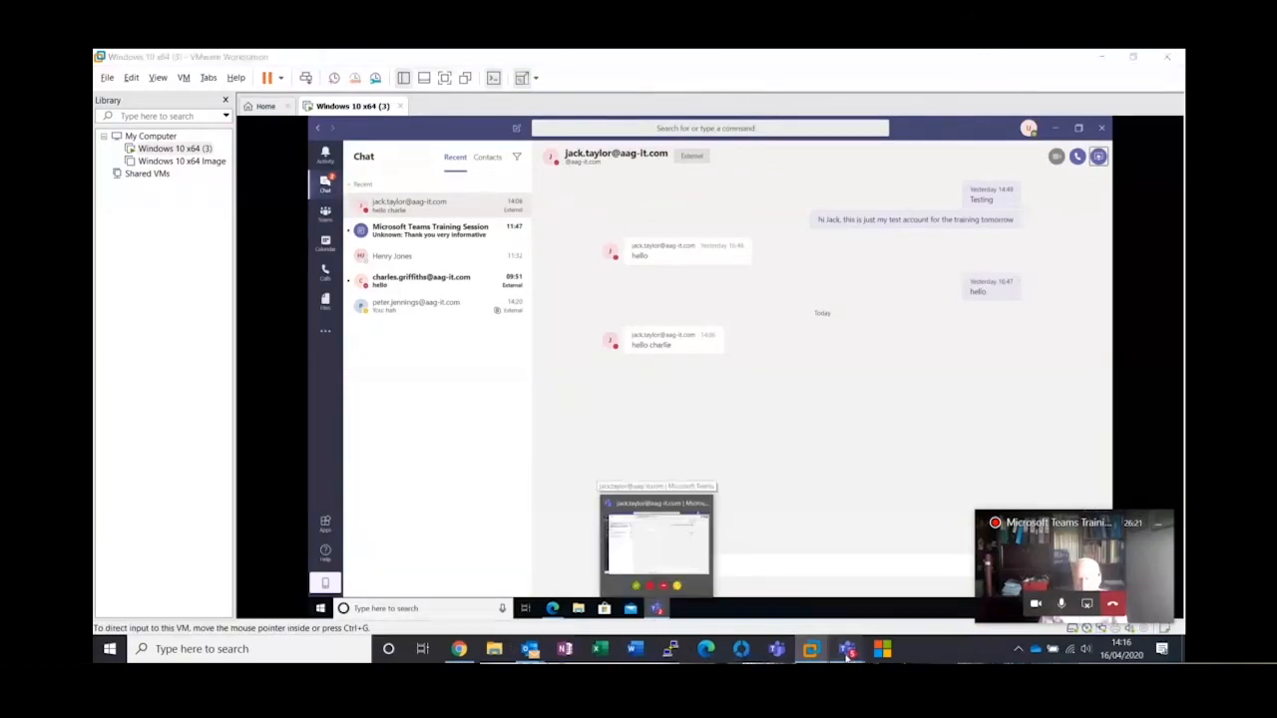
pyautogui.click(919, 556)
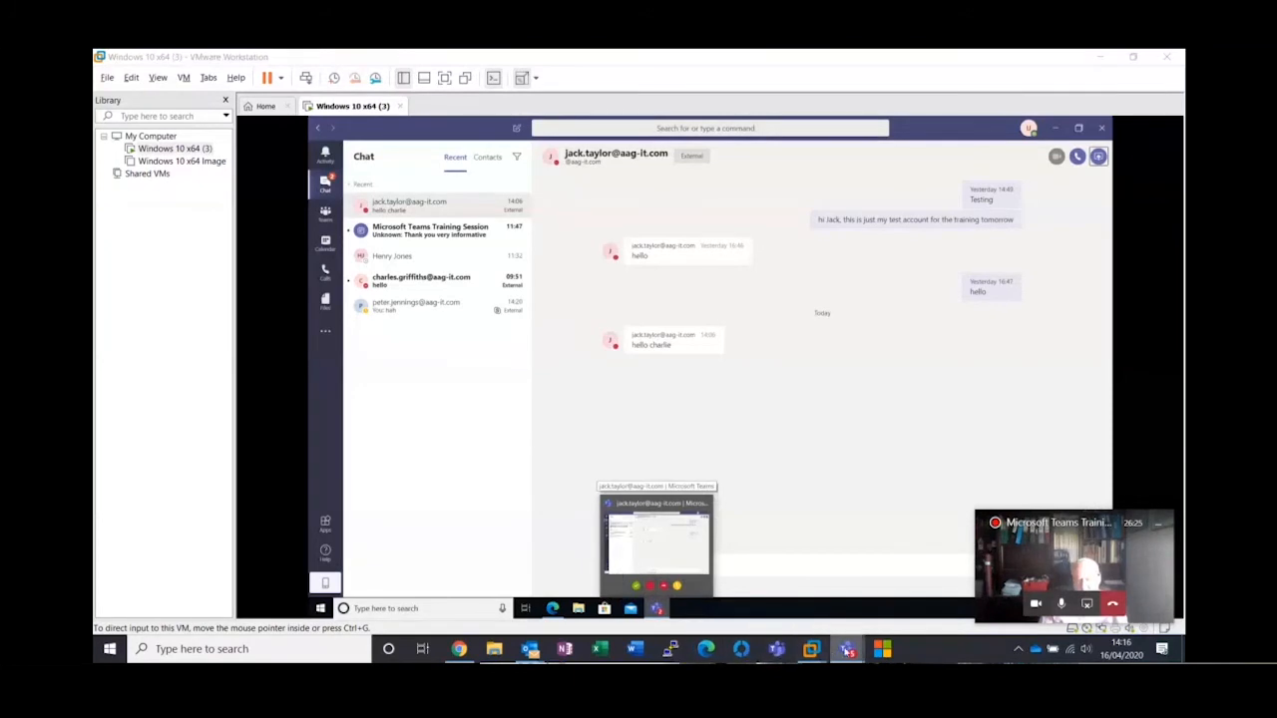
pyautogui.moveTo(848, 650)
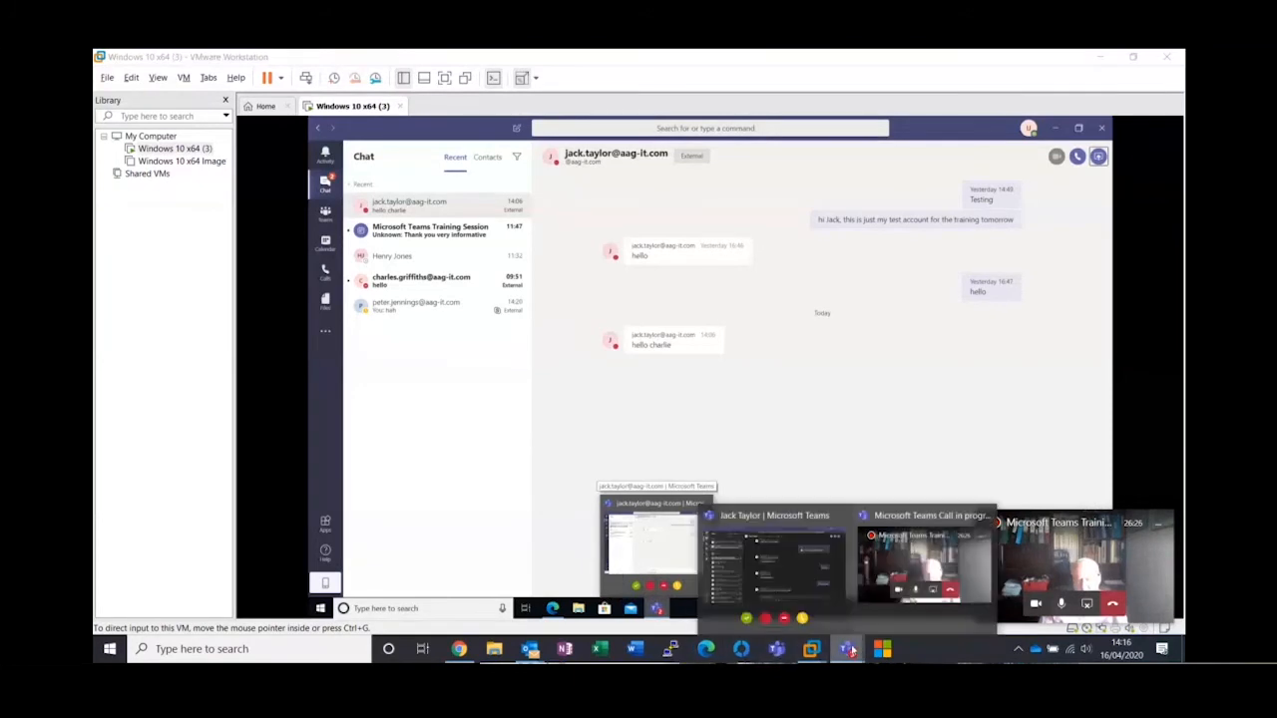
pyautogui.click(803, 580)
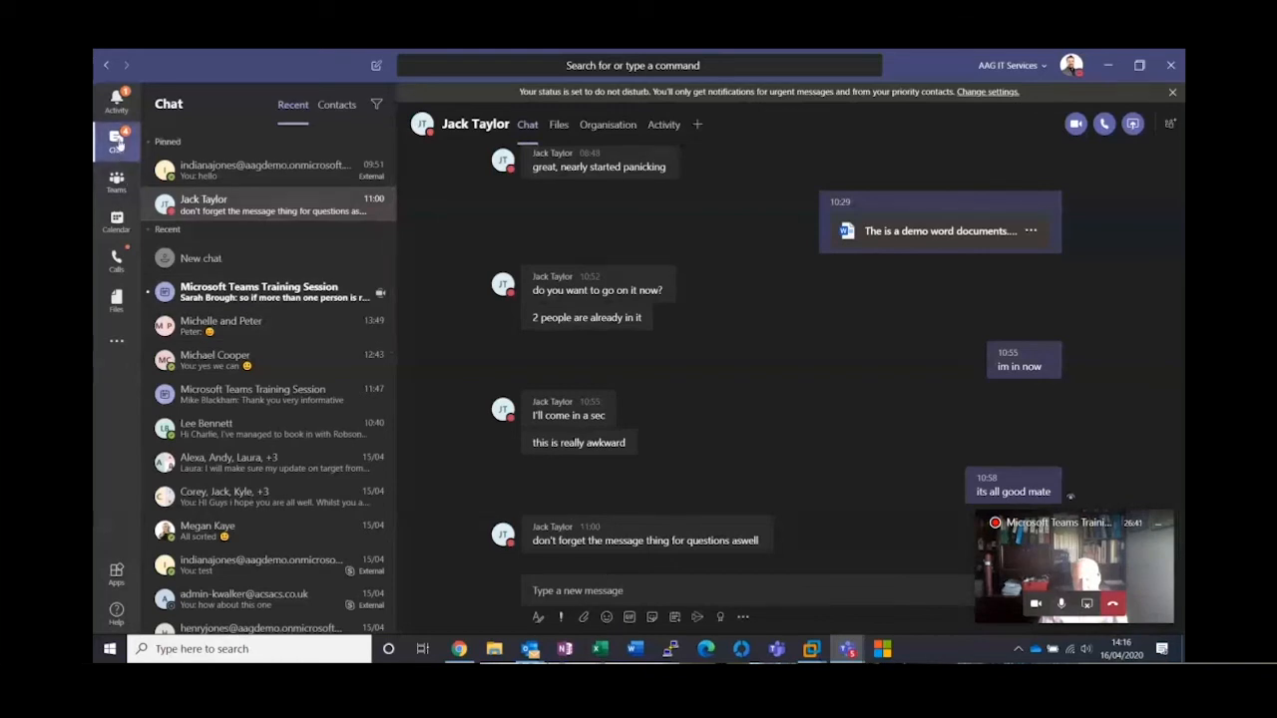
# Return to the ongoing Microsoft Teams Training Session call, browse its background effects and select the blurred background
pyautogui.click(1085, 562)
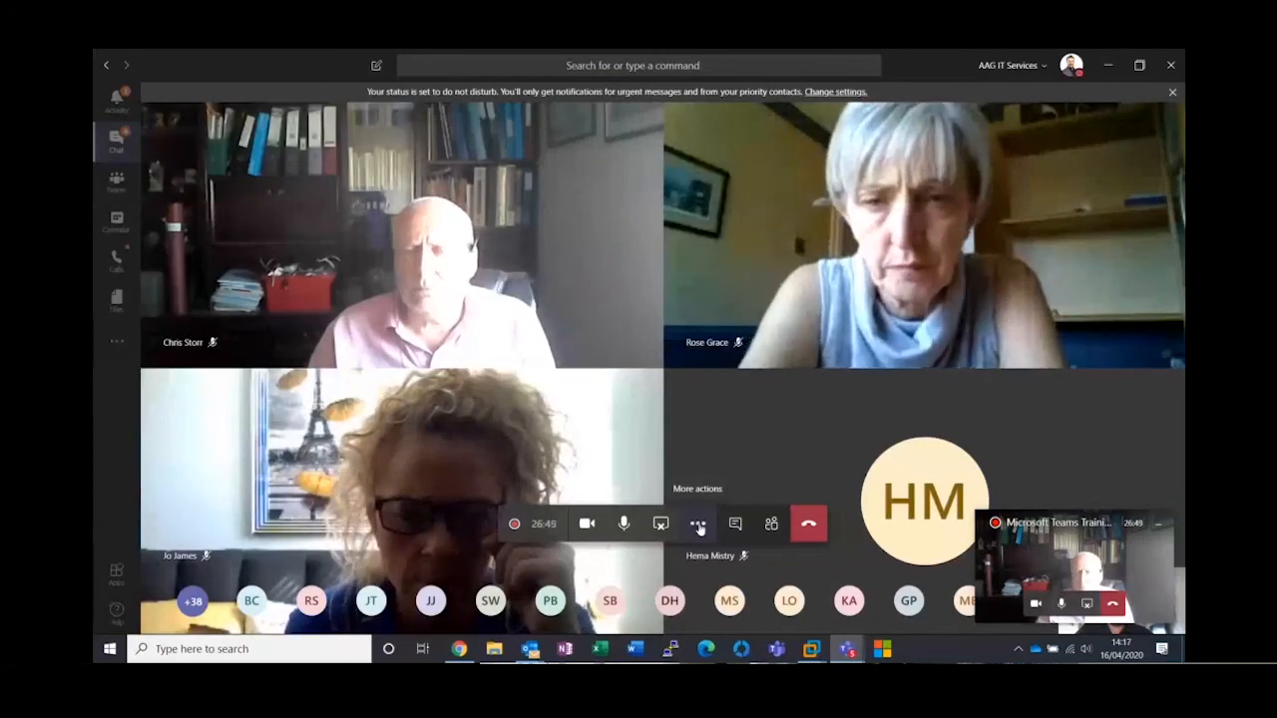
pyautogui.click(698, 526)
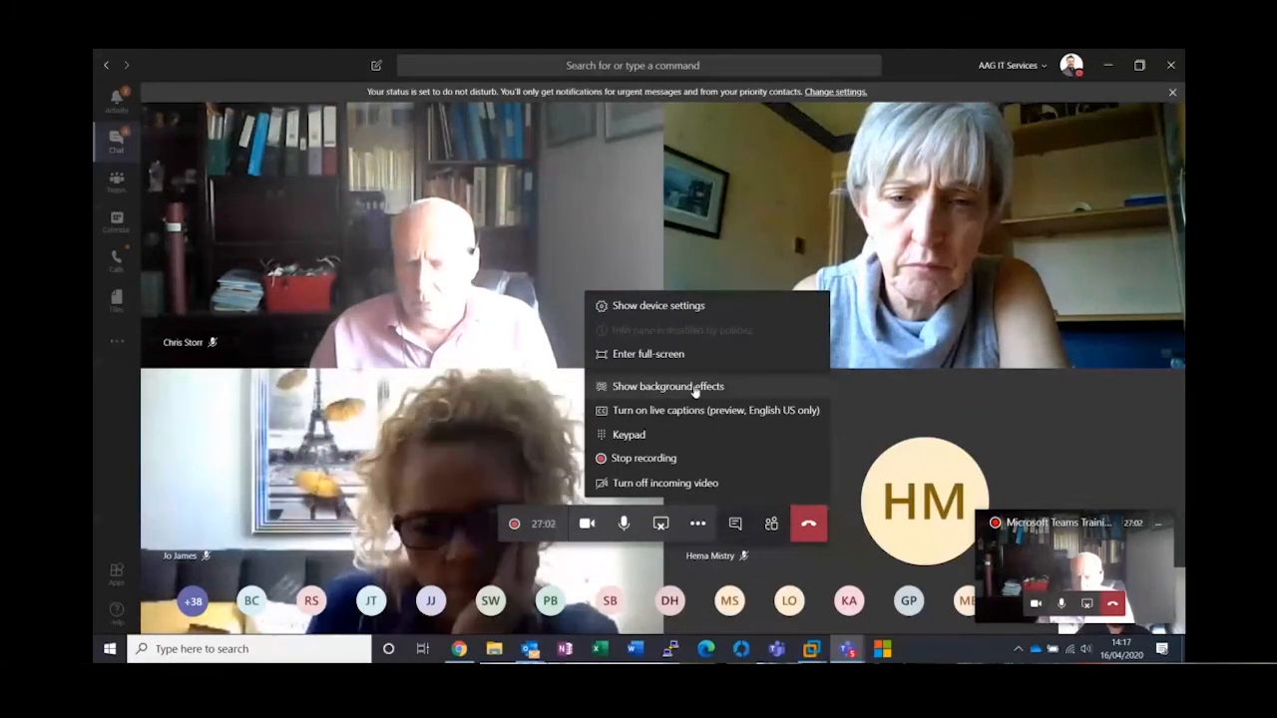
pyautogui.click(695, 388)
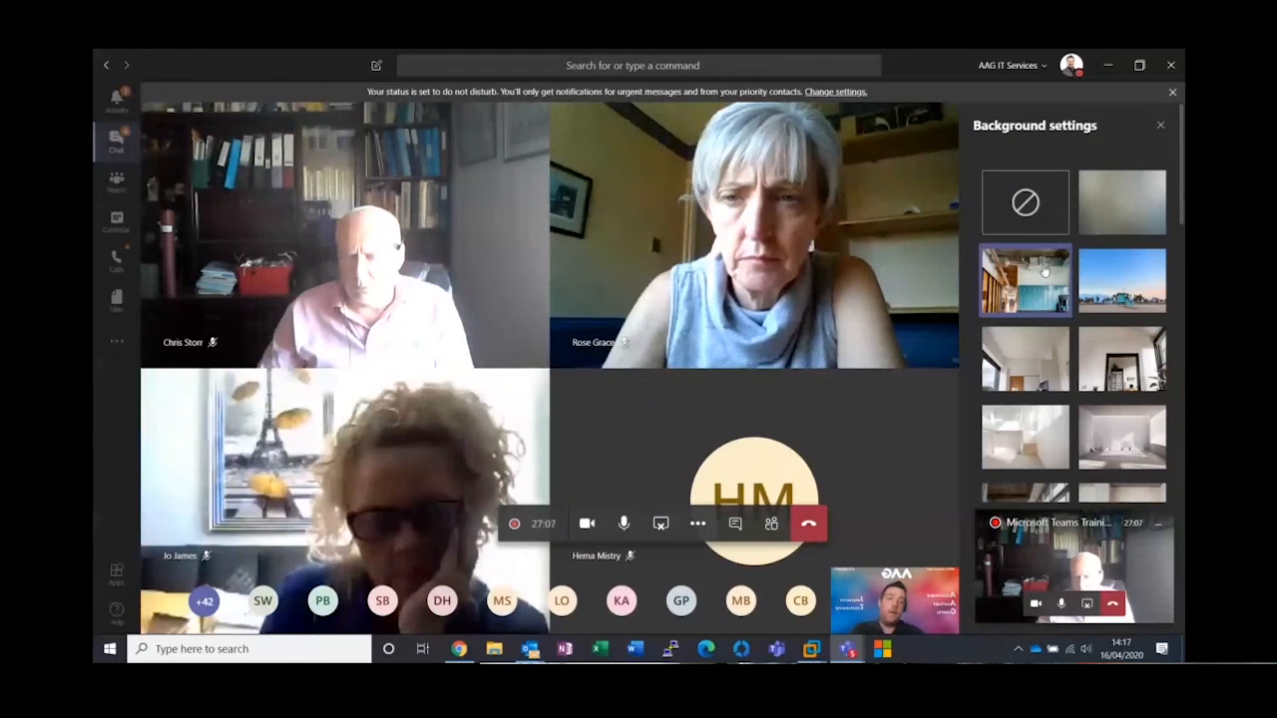
pyautogui.scroll(-3, 1043, 269)
pyautogui.scroll(-5, 1043, 269)
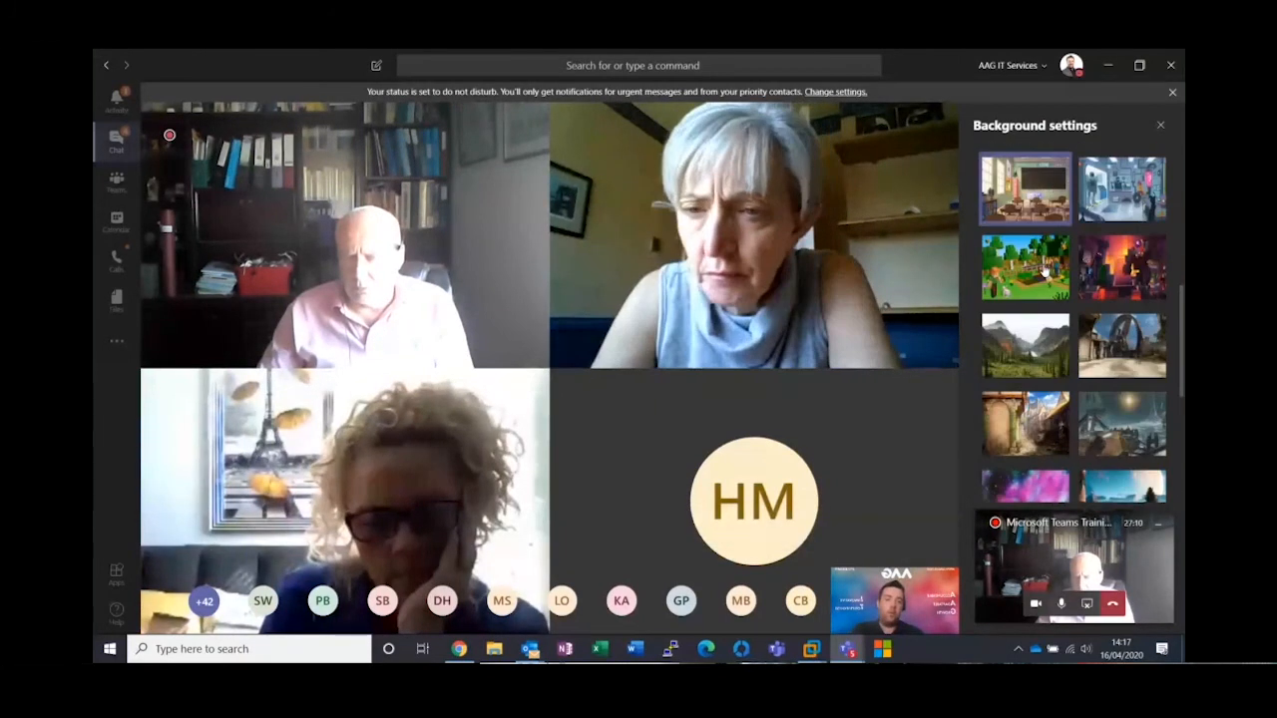
pyautogui.scroll(8, 1044, 269)
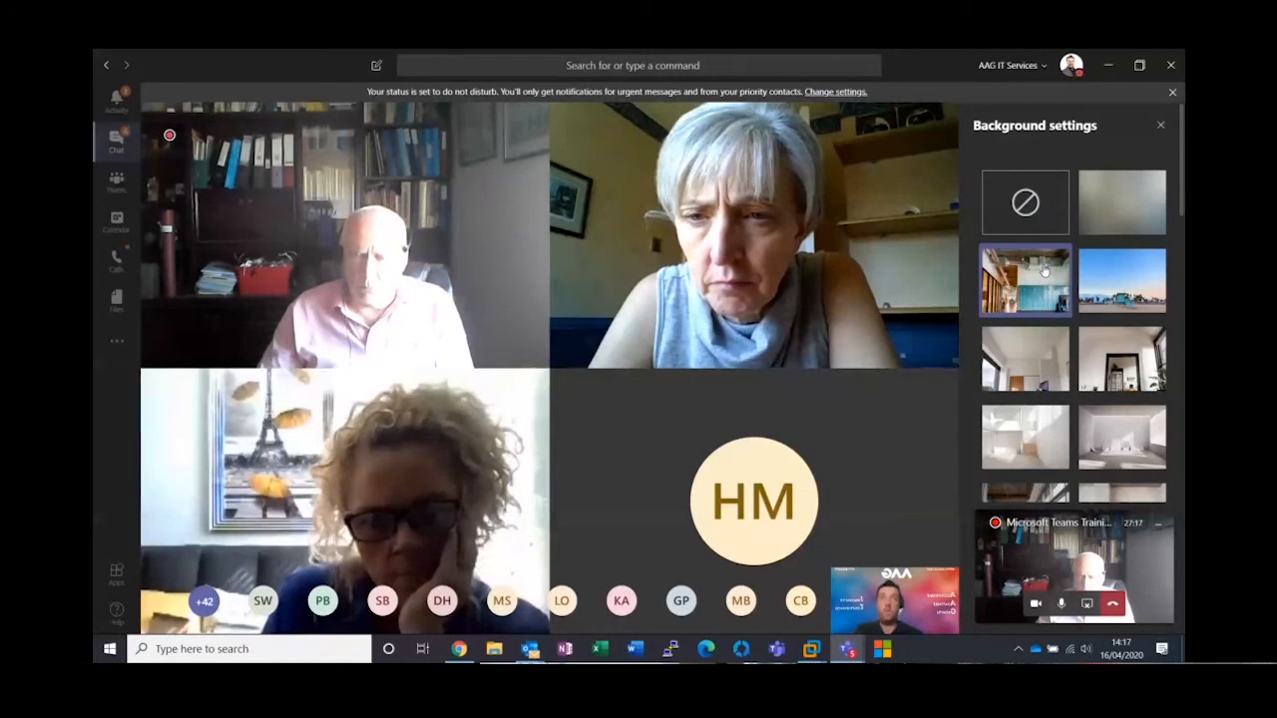
pyautogui.click(1145, 180)
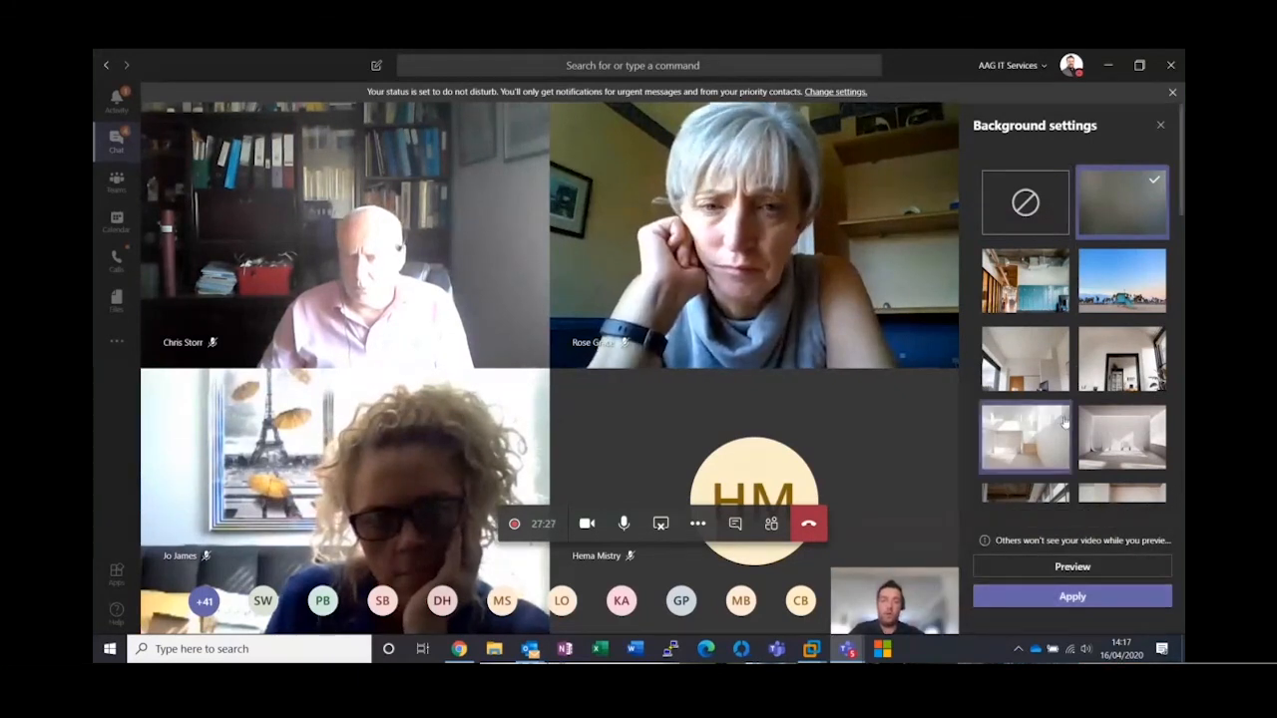
# Apply the red-and-blue AAG branded image as the video background and close the background settings
pyautogui.scroll(-3, 1086, 351)
pyautogui.scroll(-5, 1085, 351)
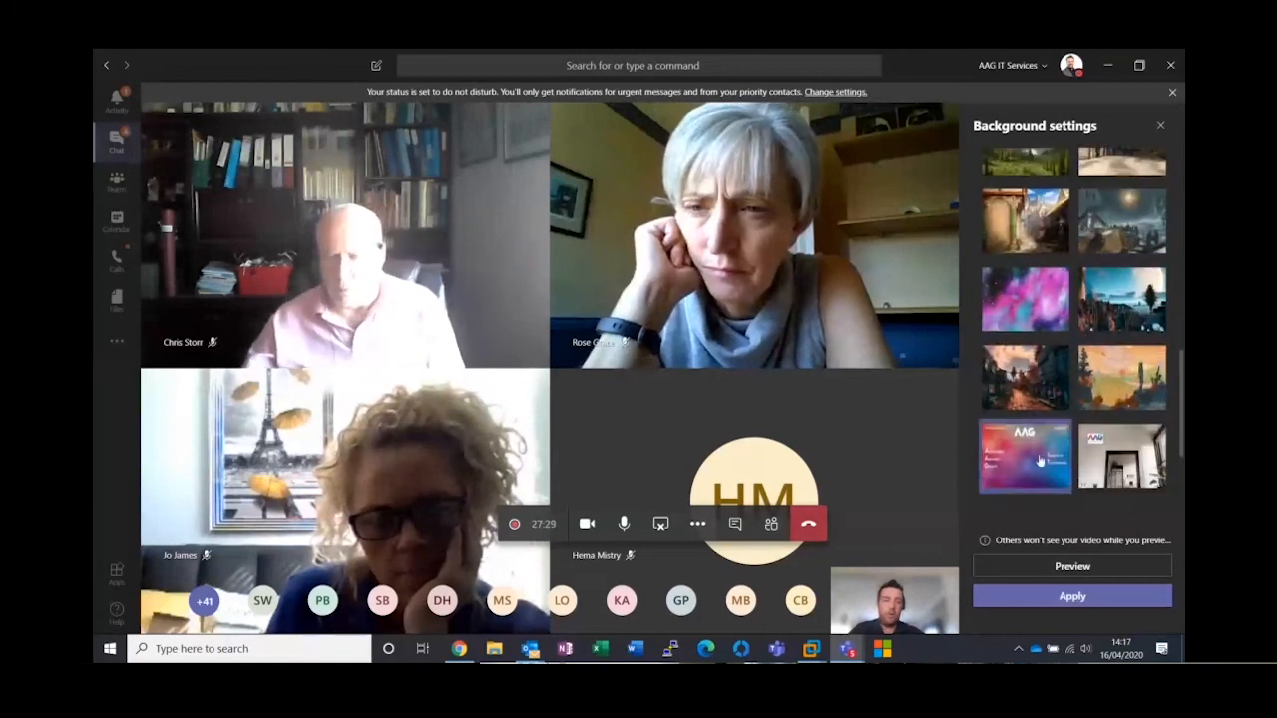
pyautogui.click(1088, 598)
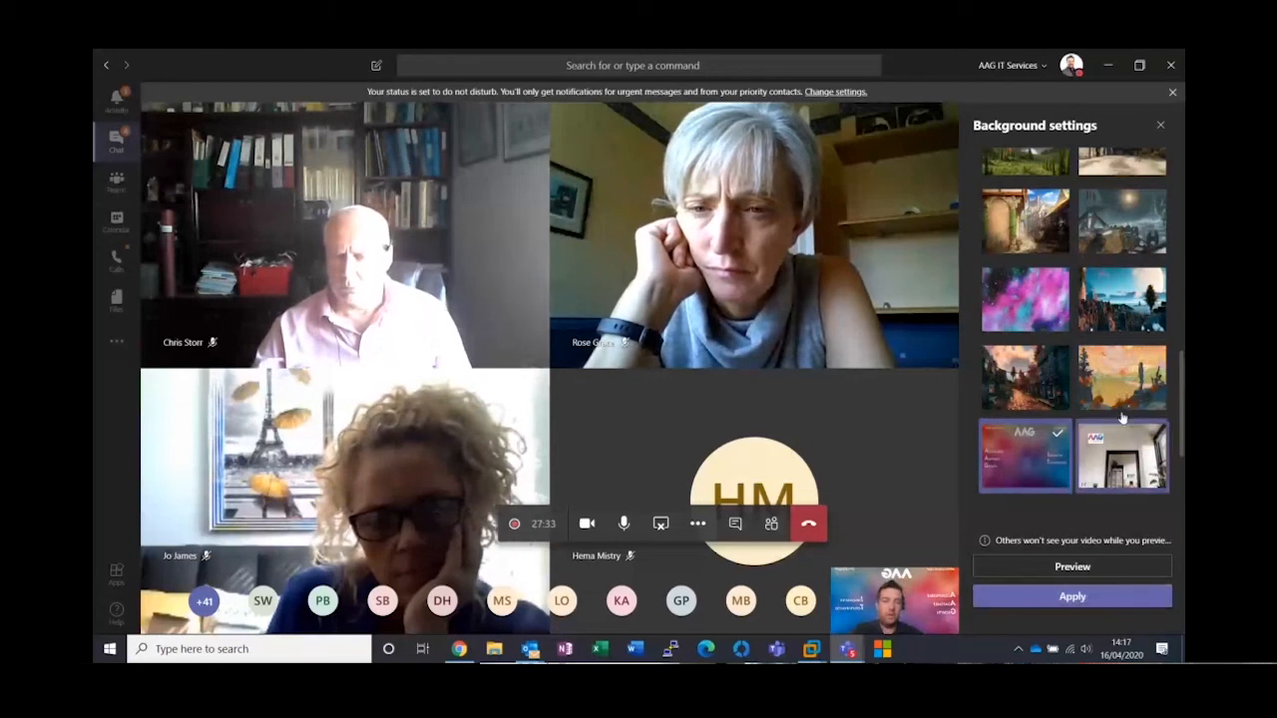
pyautogui.click(1160, 127)
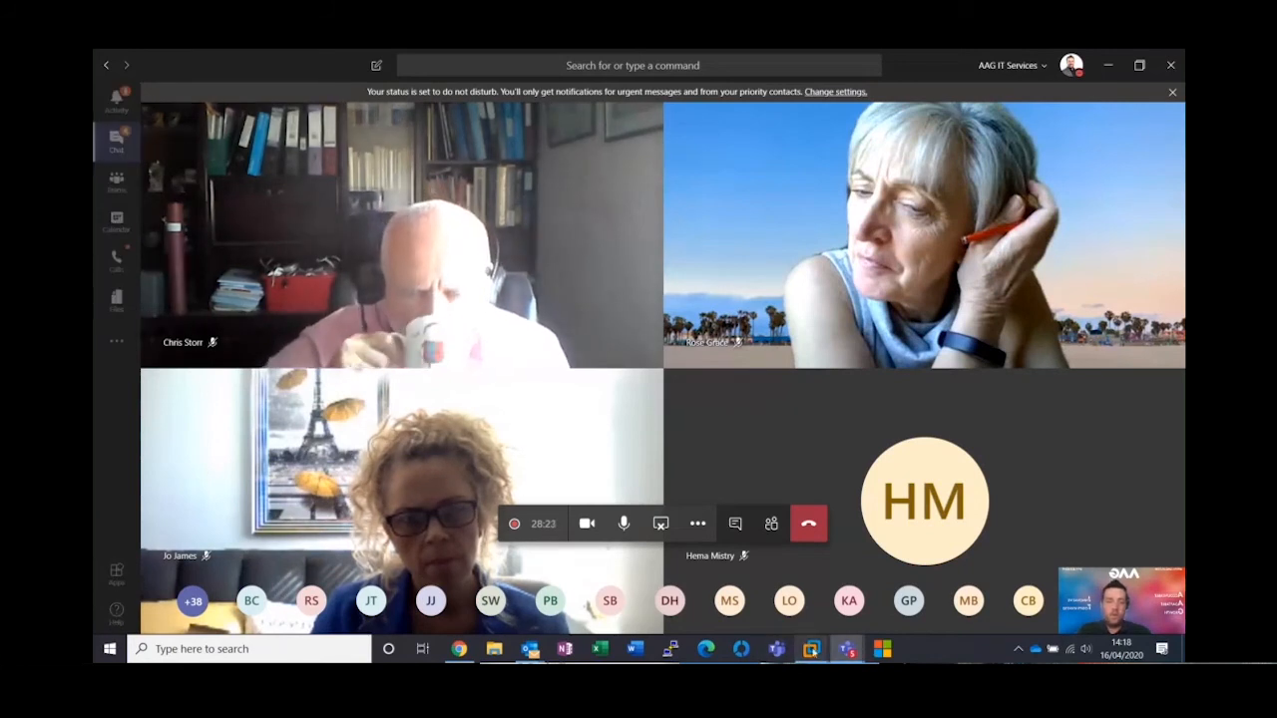
pyautogui.moveTo(810, 648)
pyautogui.click(903, 556)
pyautogui.moveTo(688, 351)
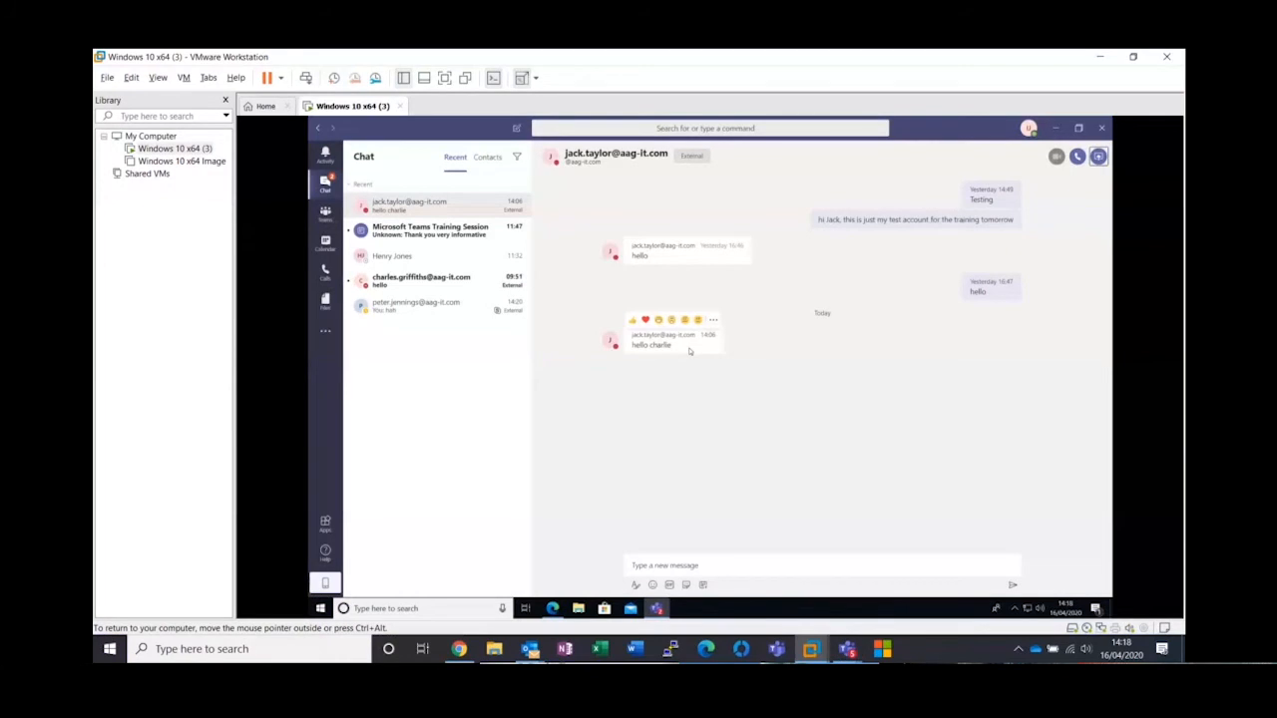
pyautogui.hotkey('ctrl', 'alt', 'Return')
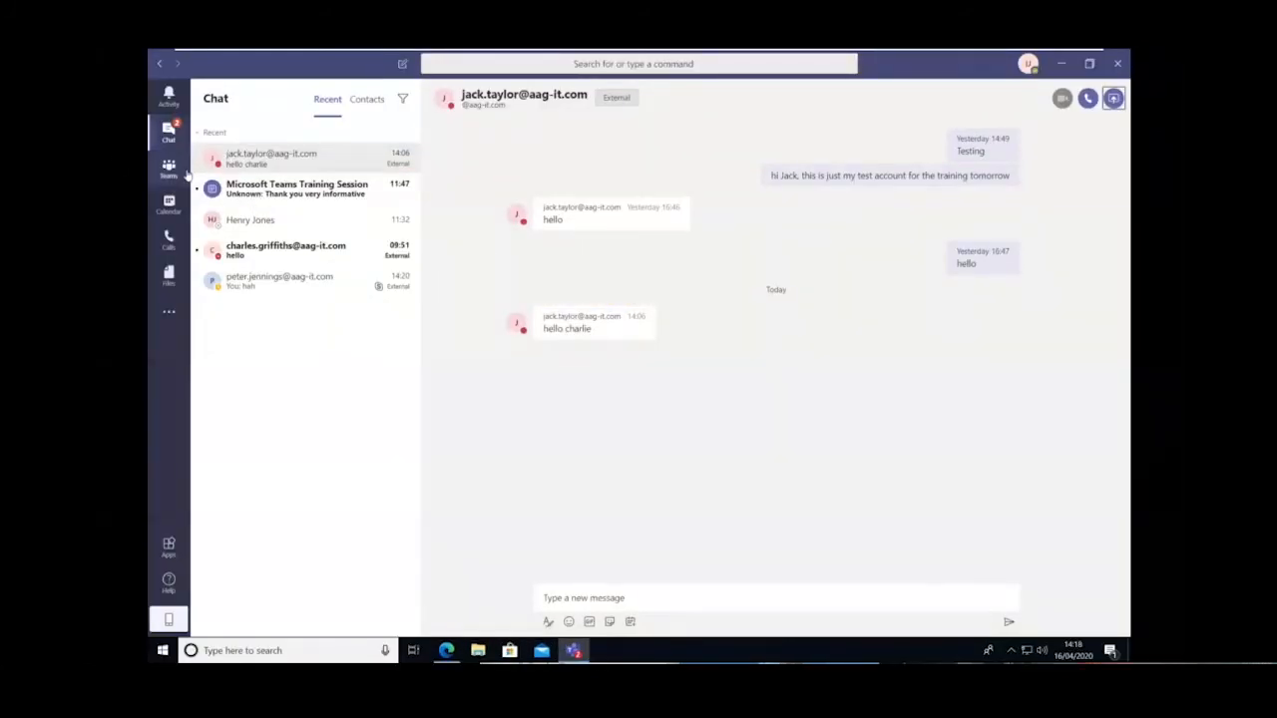
pyautogui.hotkey('ctrl', 'alt', 'Return')
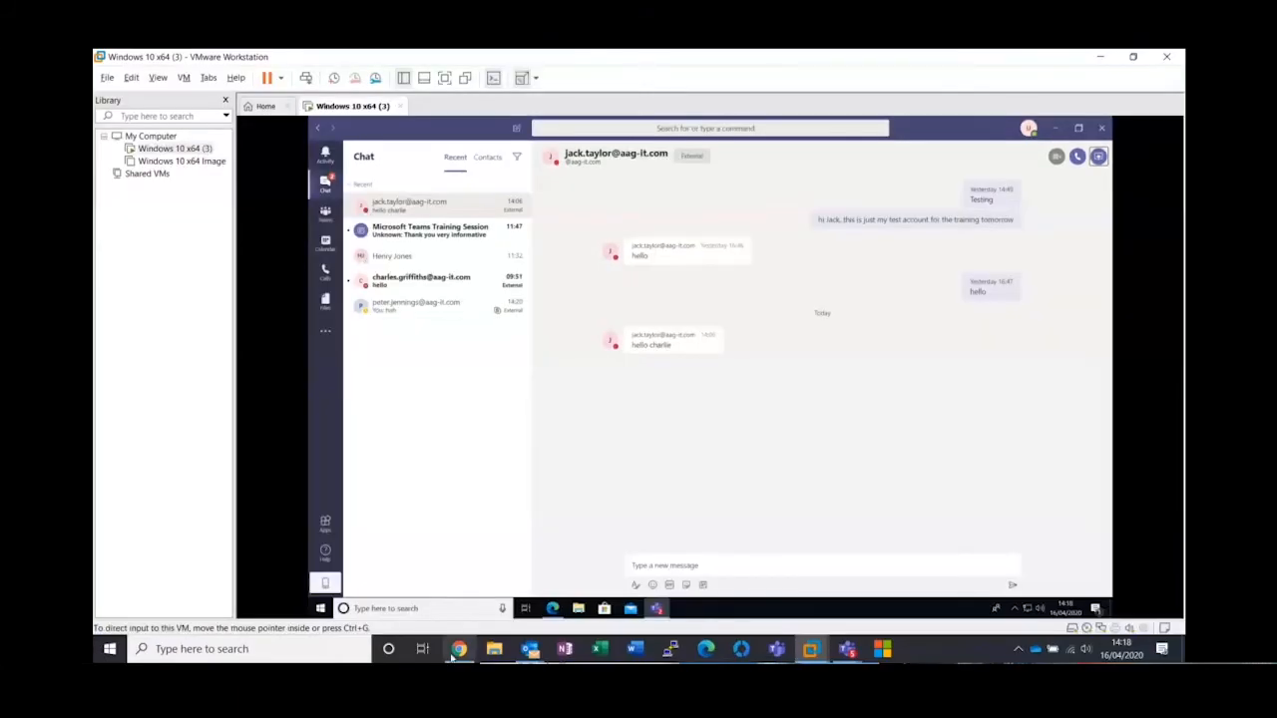
# Switch to the Outlook calendar and create a Teams meeting on Thursday 16/04/2020 from 14:30 to 15:00
pyautogui.click(533, 653)
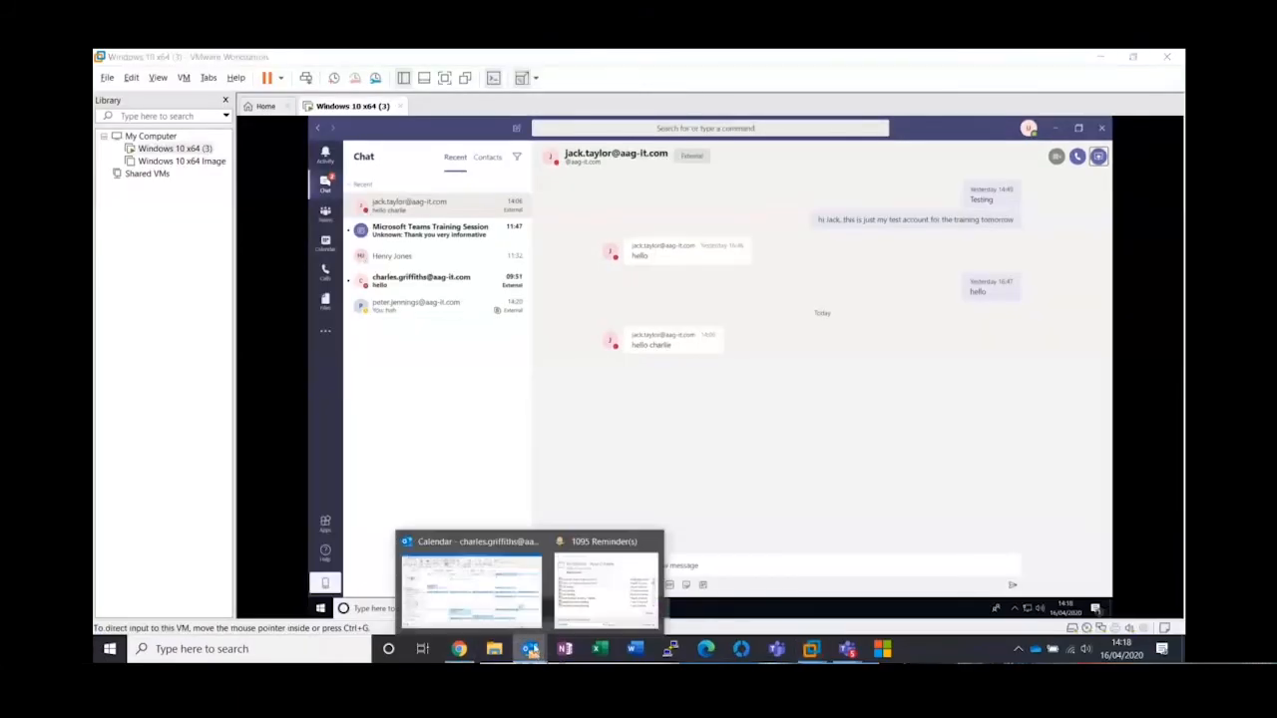
pyautogui.click(466, 561)
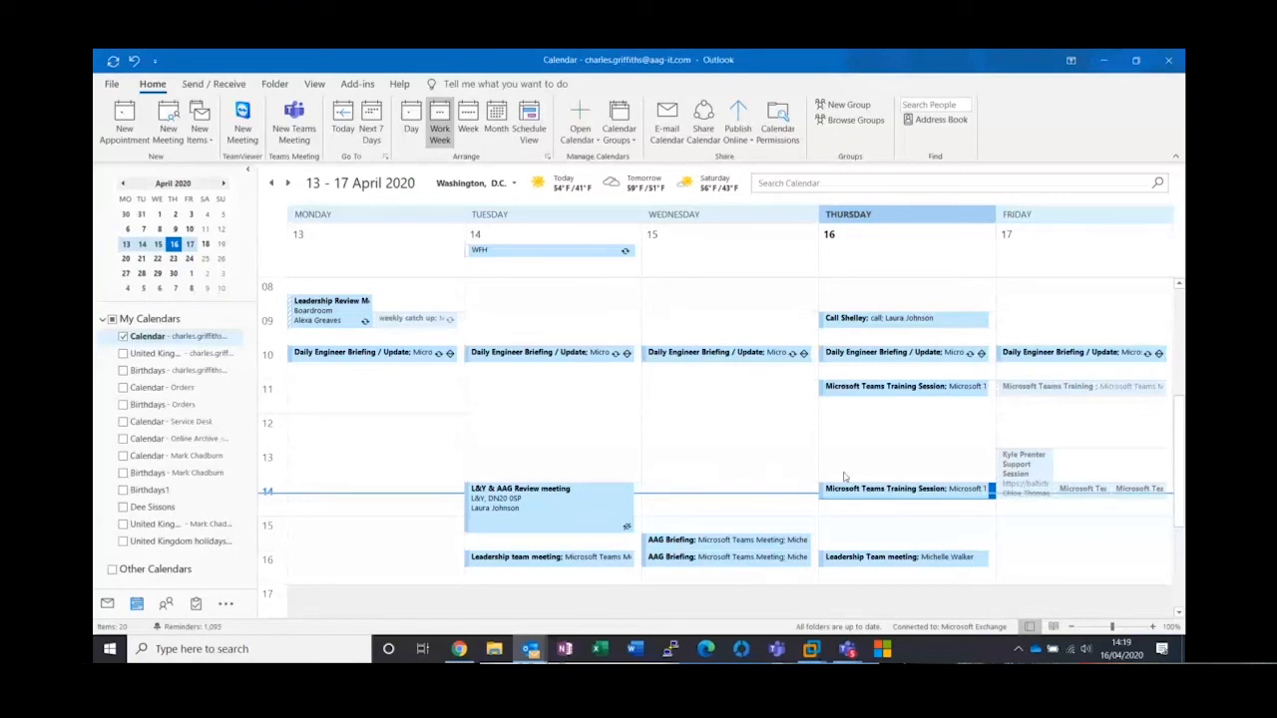
pyautogui.click(836, 511)
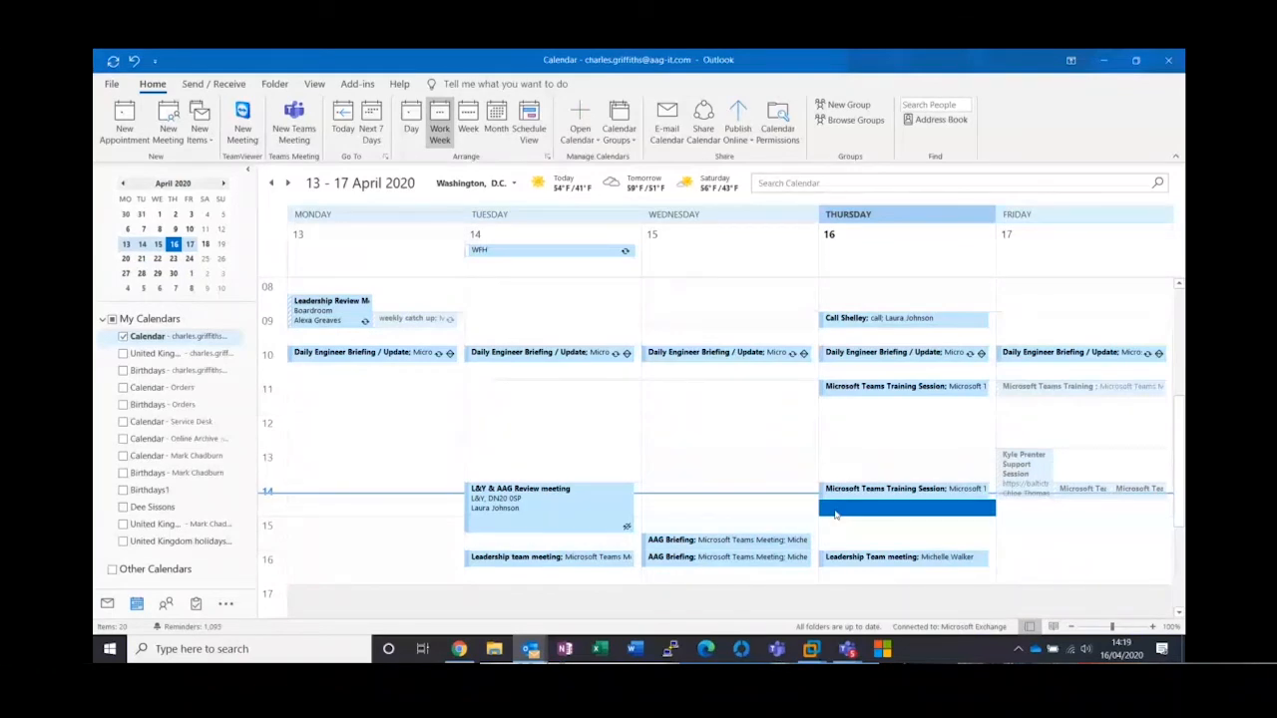
pyautogui.doubleClick(836, 510)
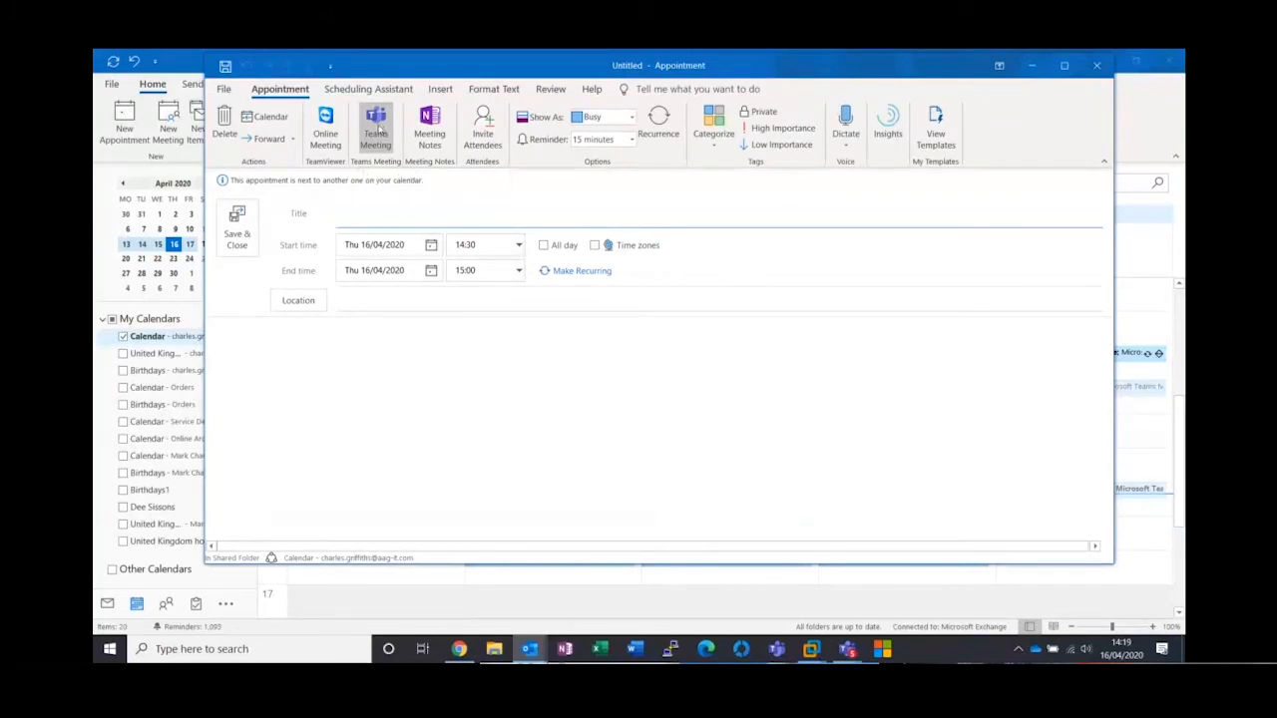
pyautogui.click(378, 127)
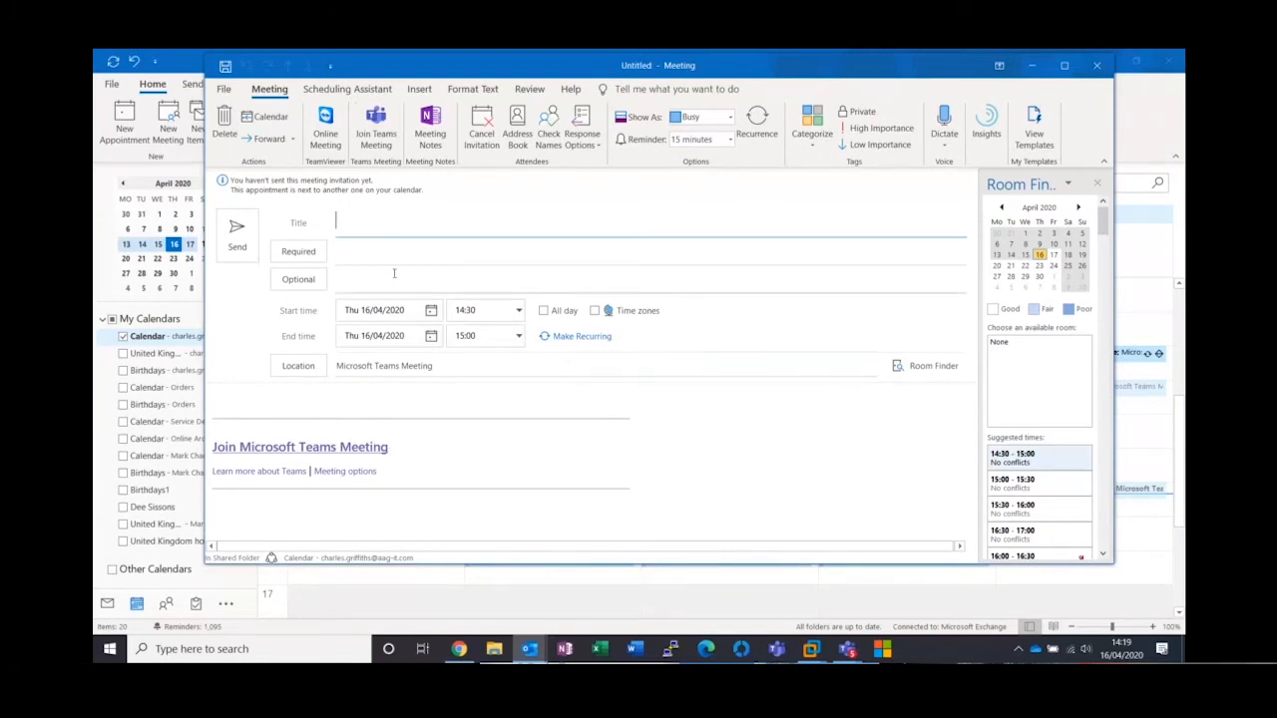
# Add the colleague as a required attendee, title the meeting "test meeting" and send the invitation
pyautogui.click(359, 252)
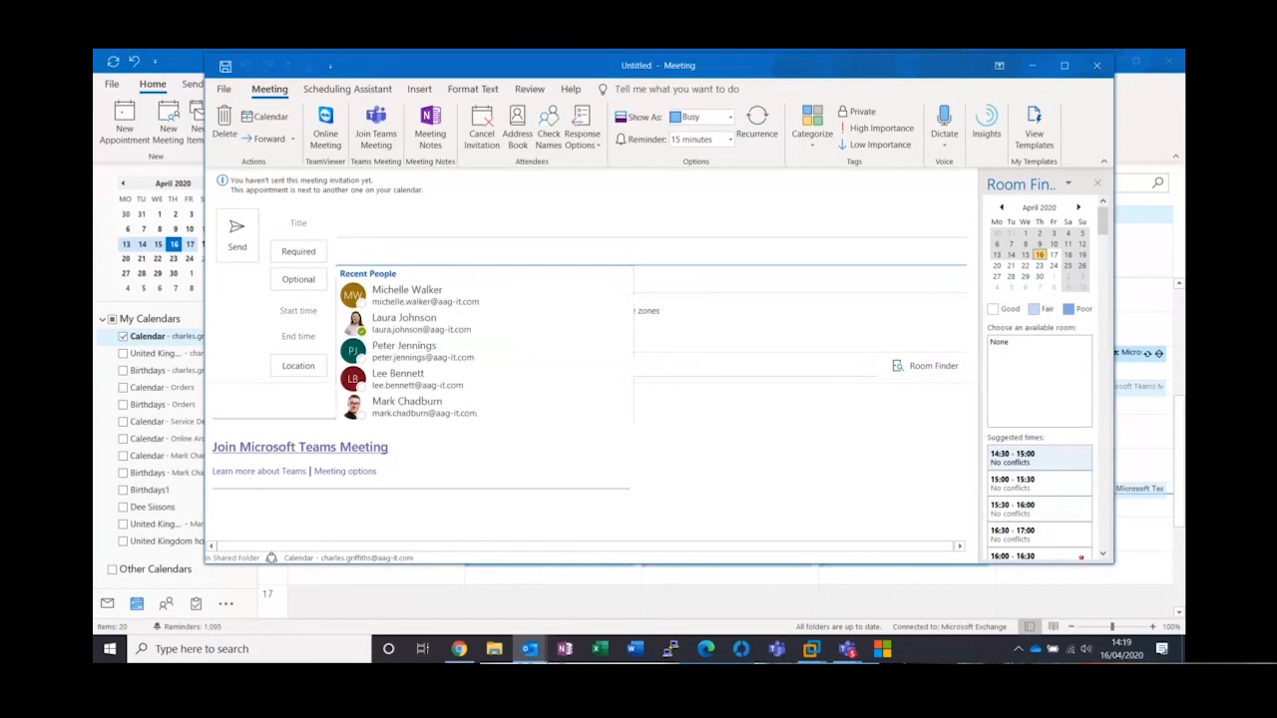
pyautogui.write('jack')
pyautogui.click(376, 284)
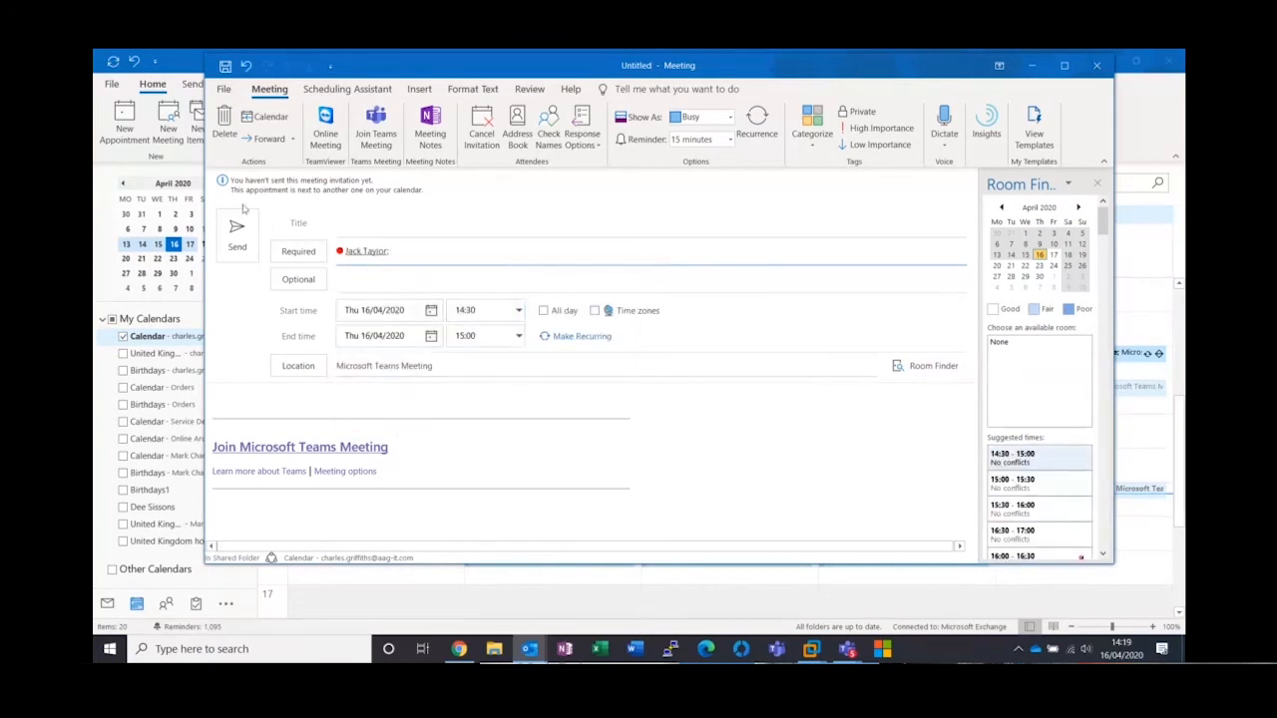
pyautogui.click(374, 235)
pyautogui.write('test meeting')
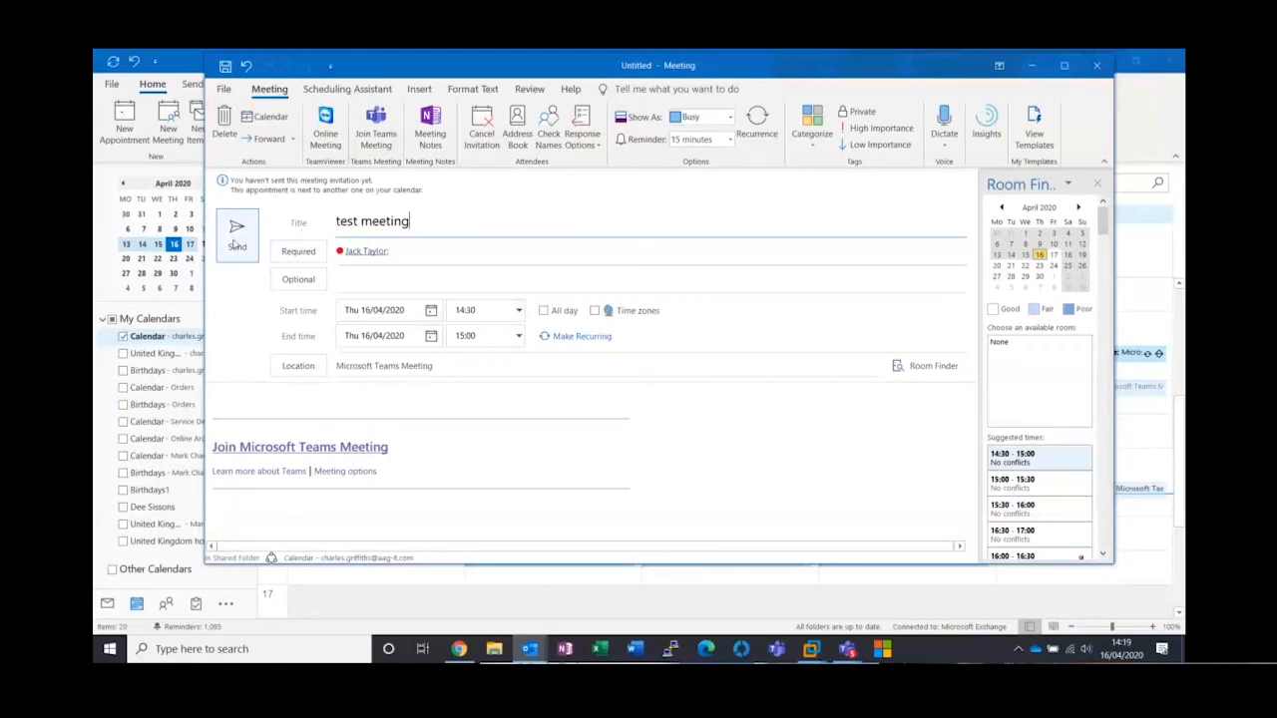
pyautogui.click(237, 239)
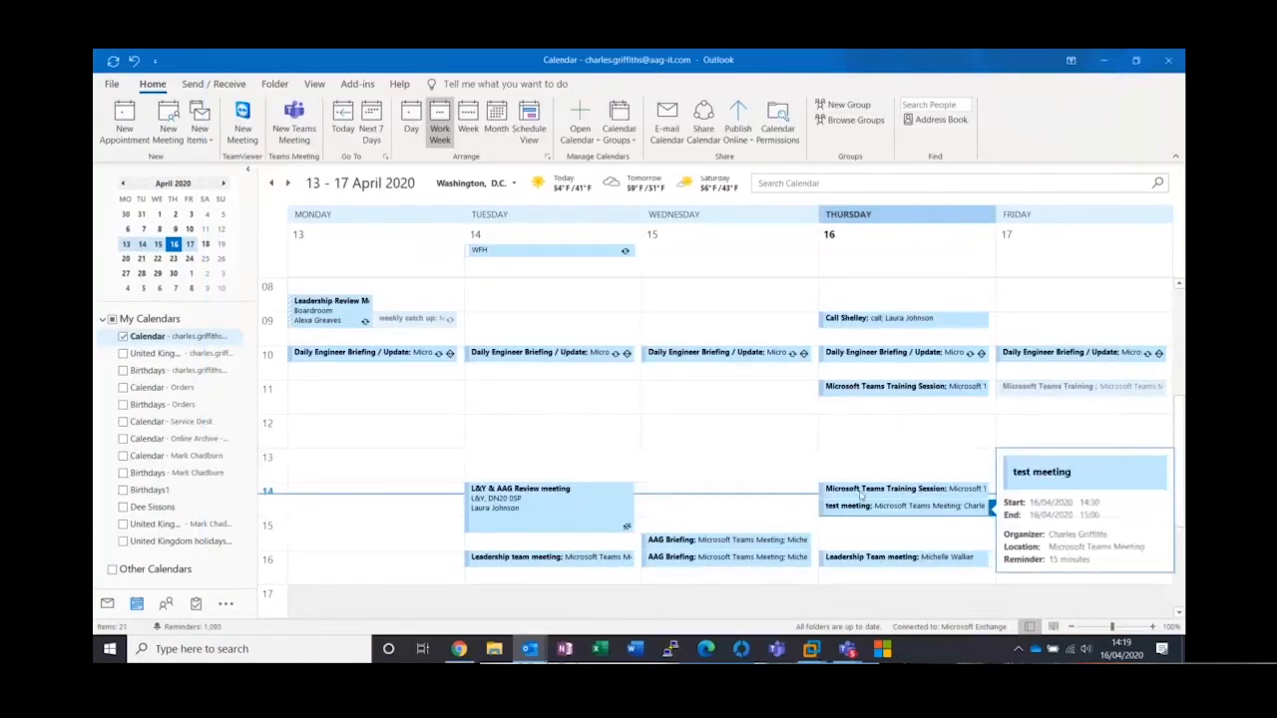
# Open the meeting options of "test meeting" from the calendar, examine who can bypass the lobby and close the options page
pyautogui.click(862, 505)
pyautogui.doubleClick(862, 506)
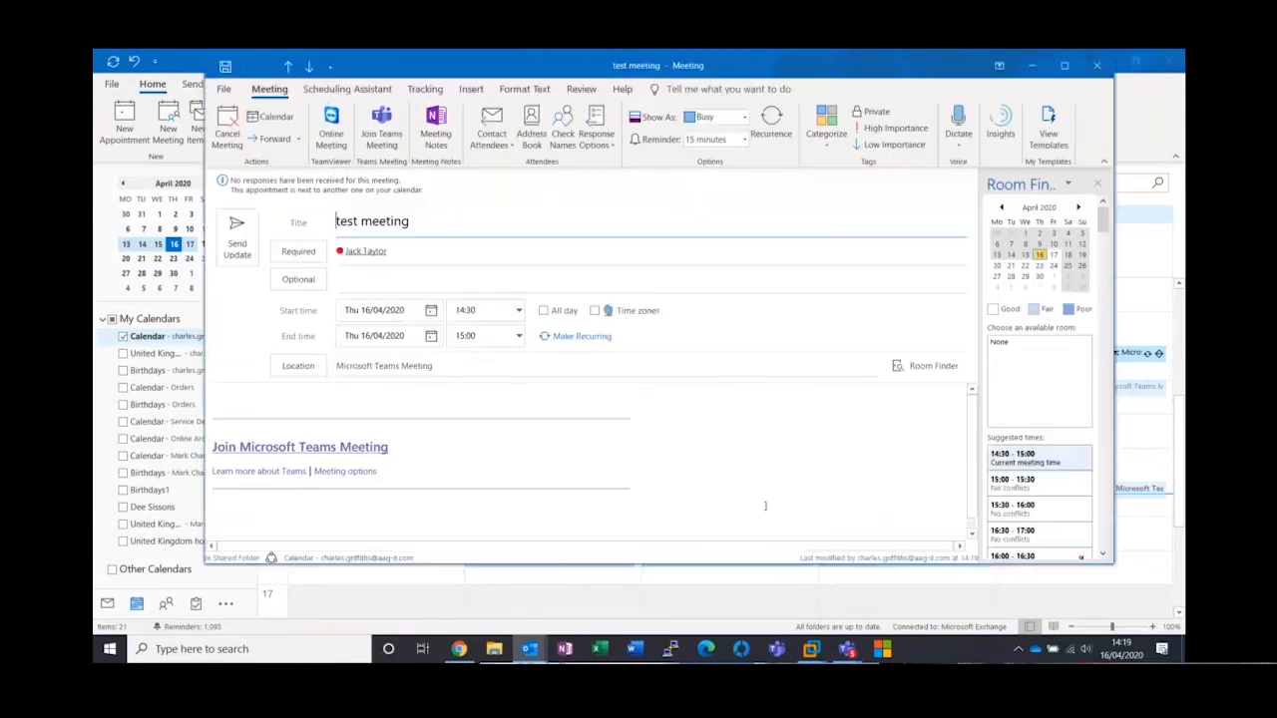
pyautogui.keyDown('ctrl'); pyautogui.click(349, 473); pyautogui.keyUp('ctrl')
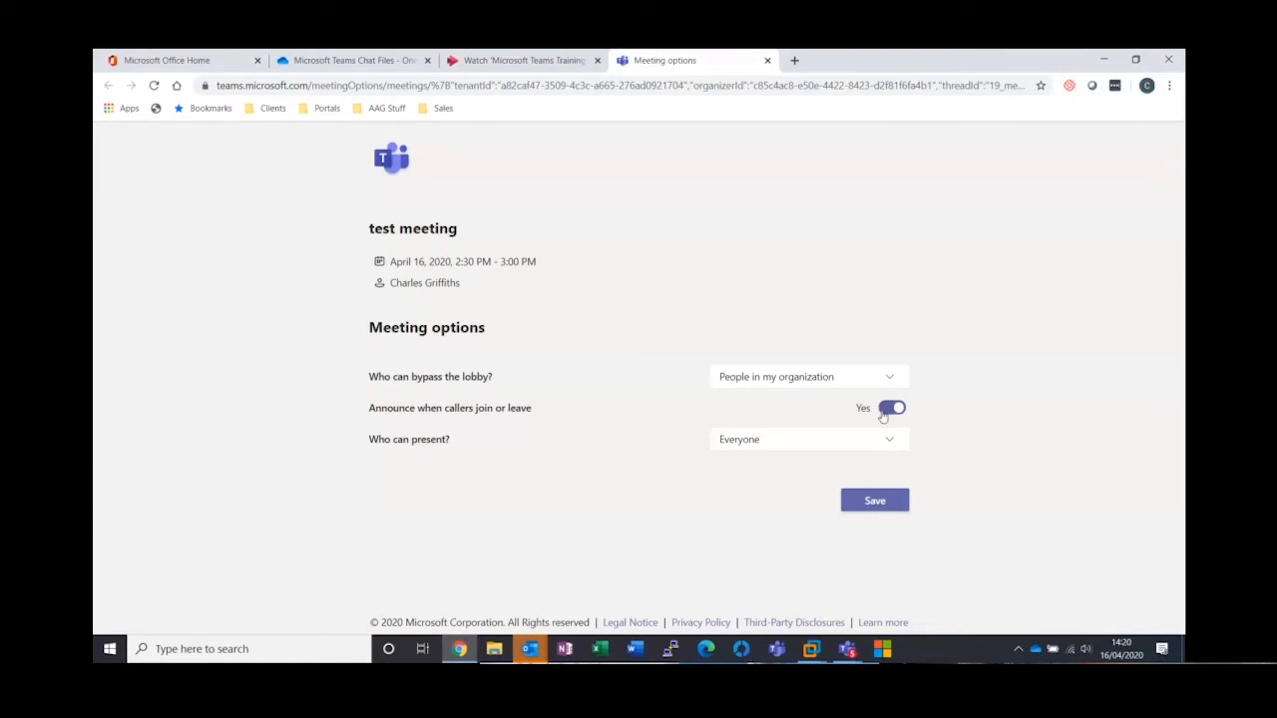
pyautogui.click(890, 377)
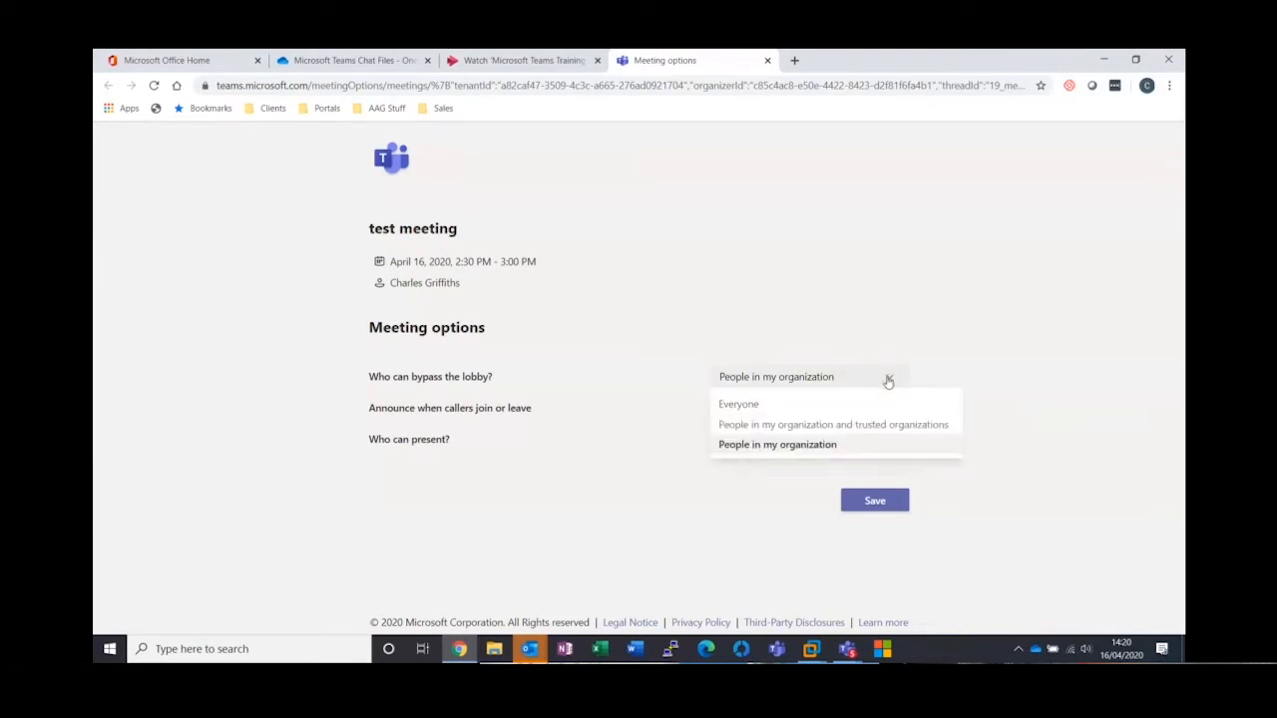
pyautogui.click(903, 314)
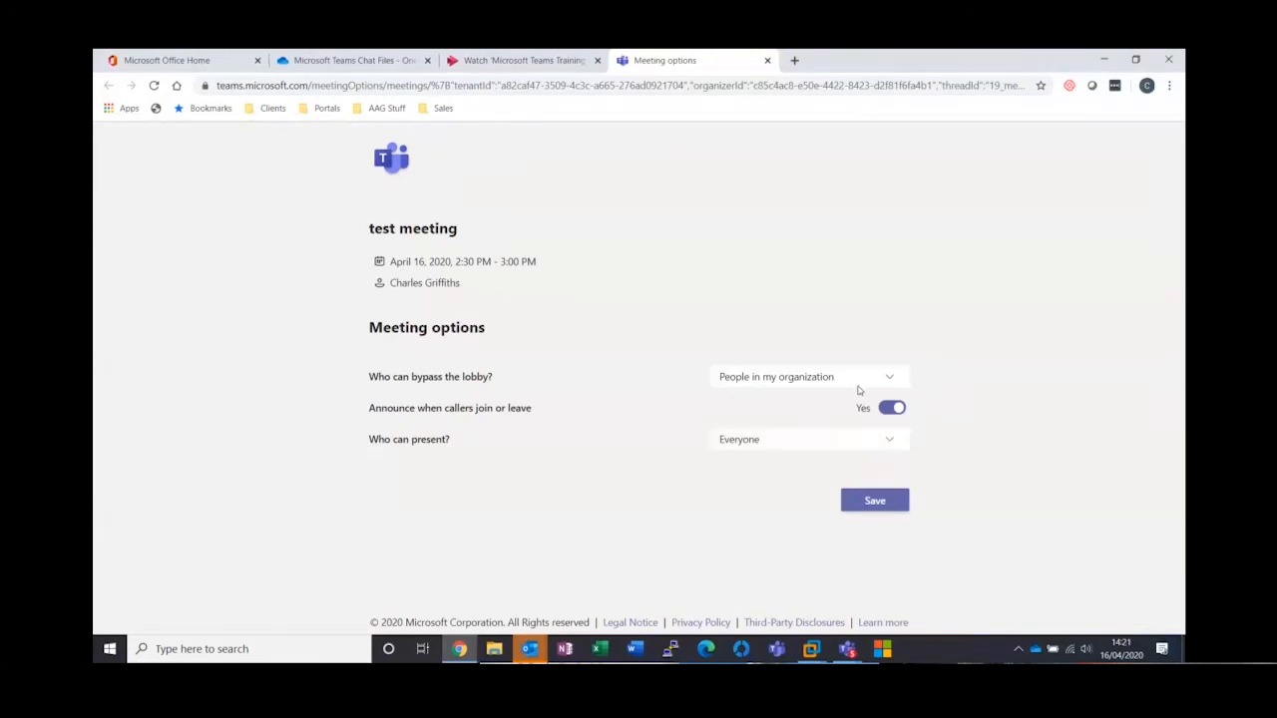
pyautogui.click(767, 61)
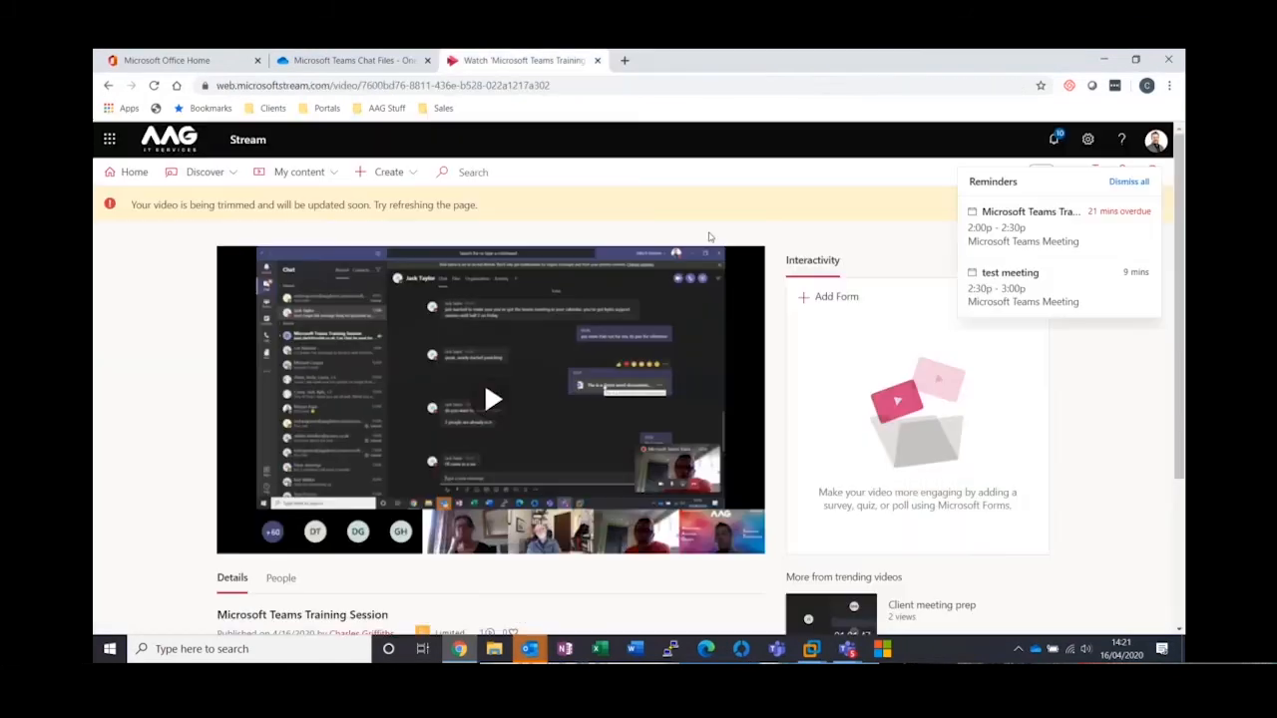
pyautogui.moveTo(536, 650)
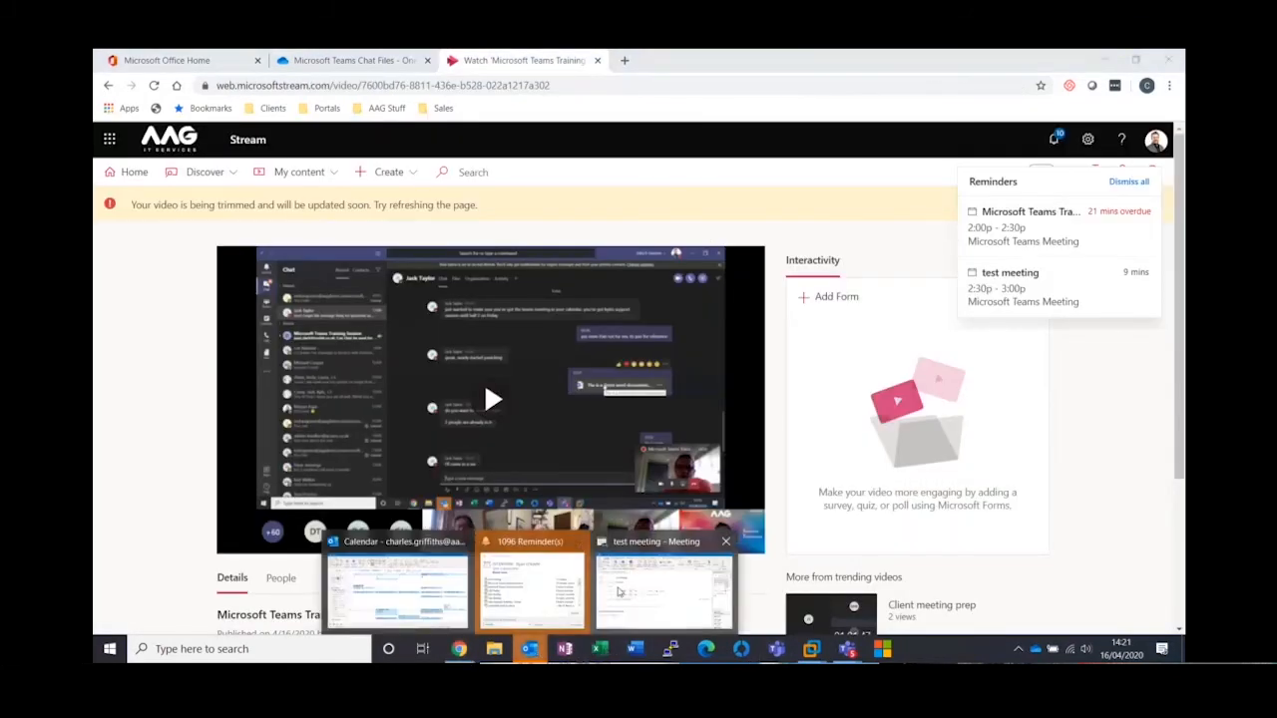
# Reopen the "test meeting" invitation and send its update to the attendee anyway, without making changes
pyautogui.click(663, 590)
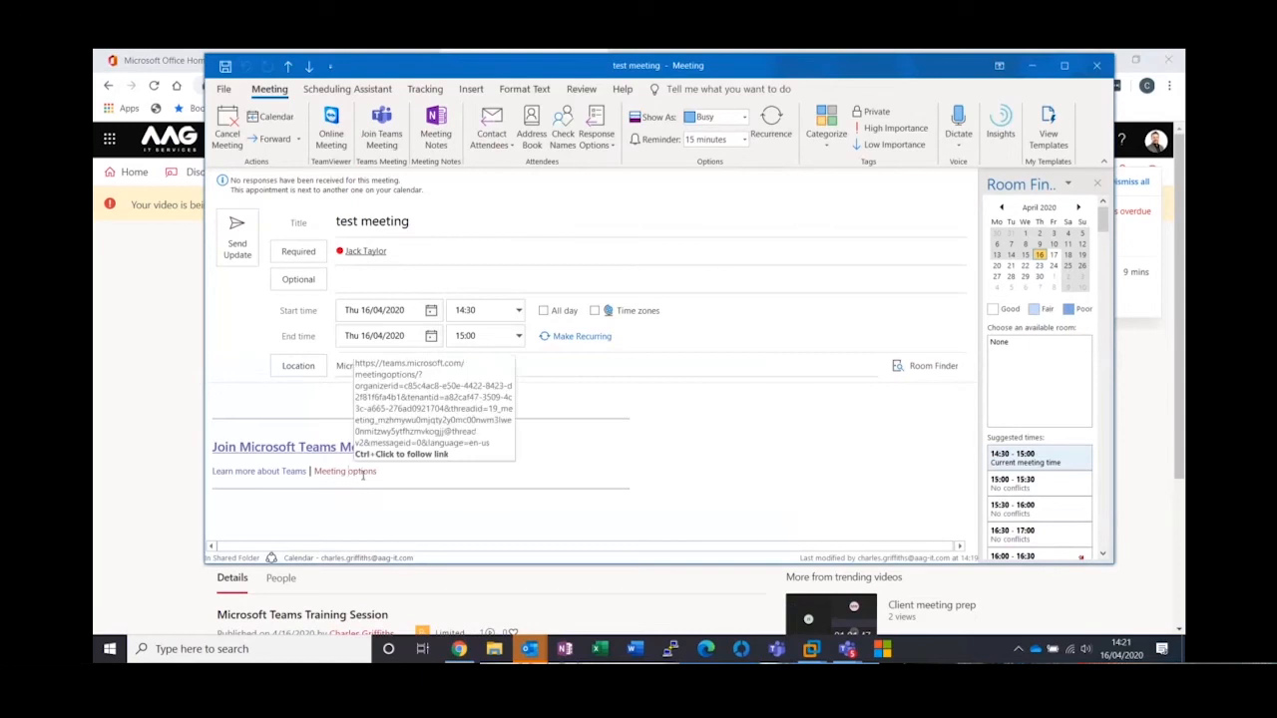
pyautogui.click(239, 245)
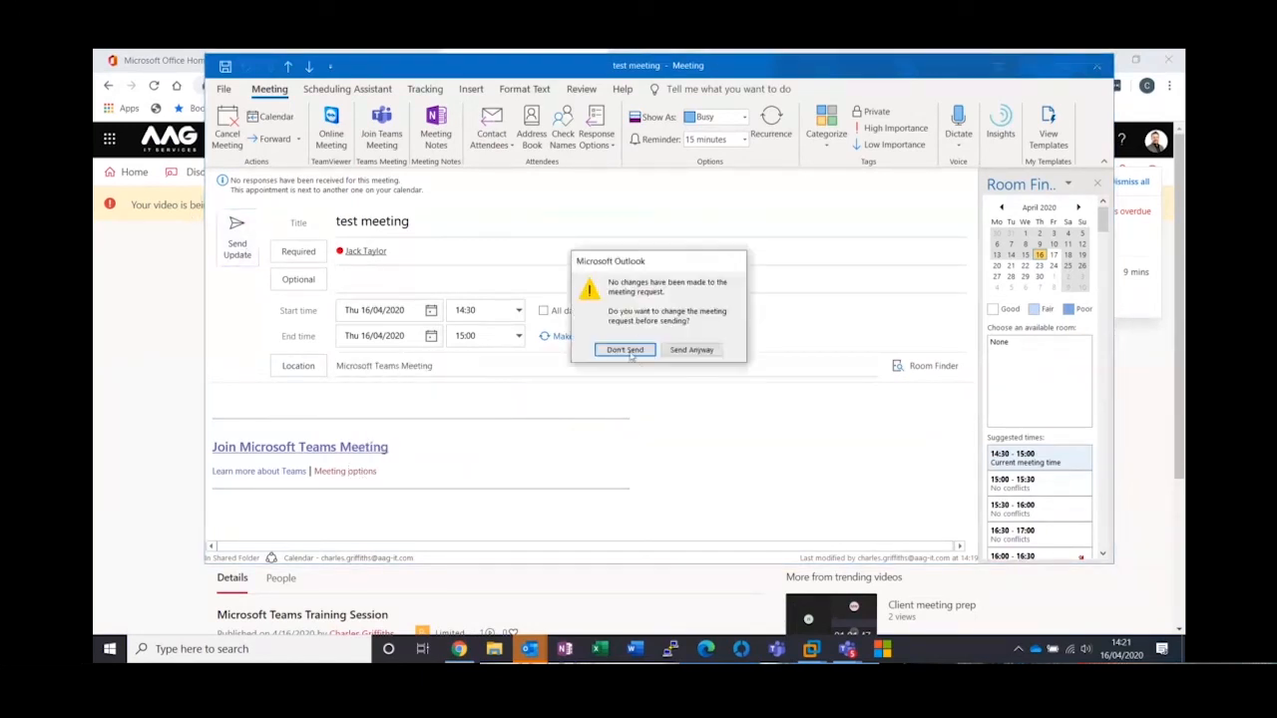
pyautogui.click(699, 350)
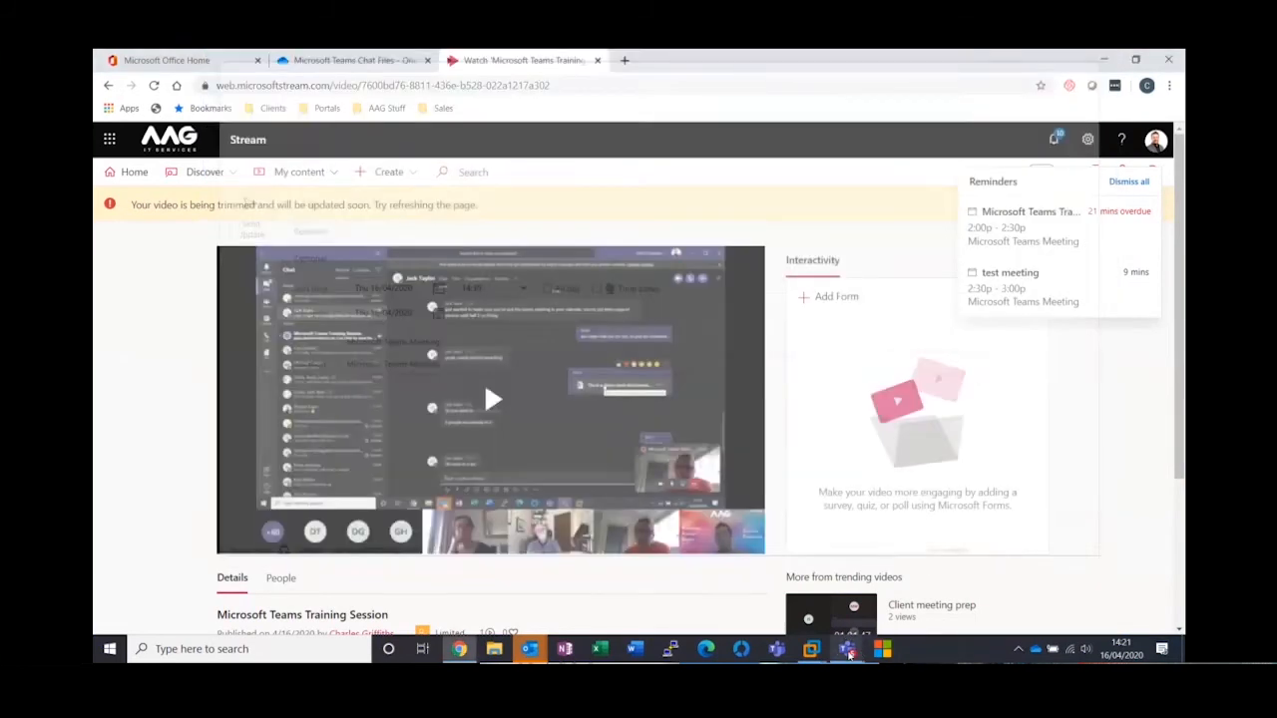
# Switch to Teams, open the calendar and draft a new meeting titled "test meeting 2"
pyautogui.moveTo(849, 654)
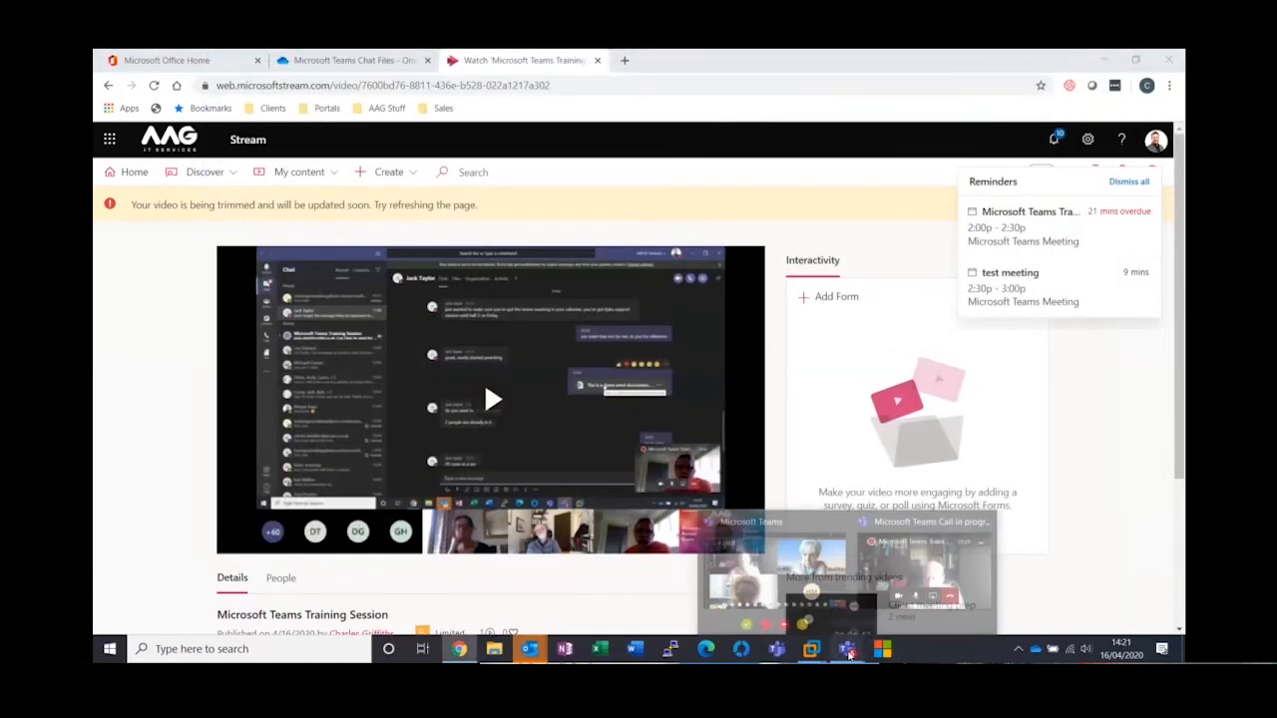
pyautogui.click(928, 574)
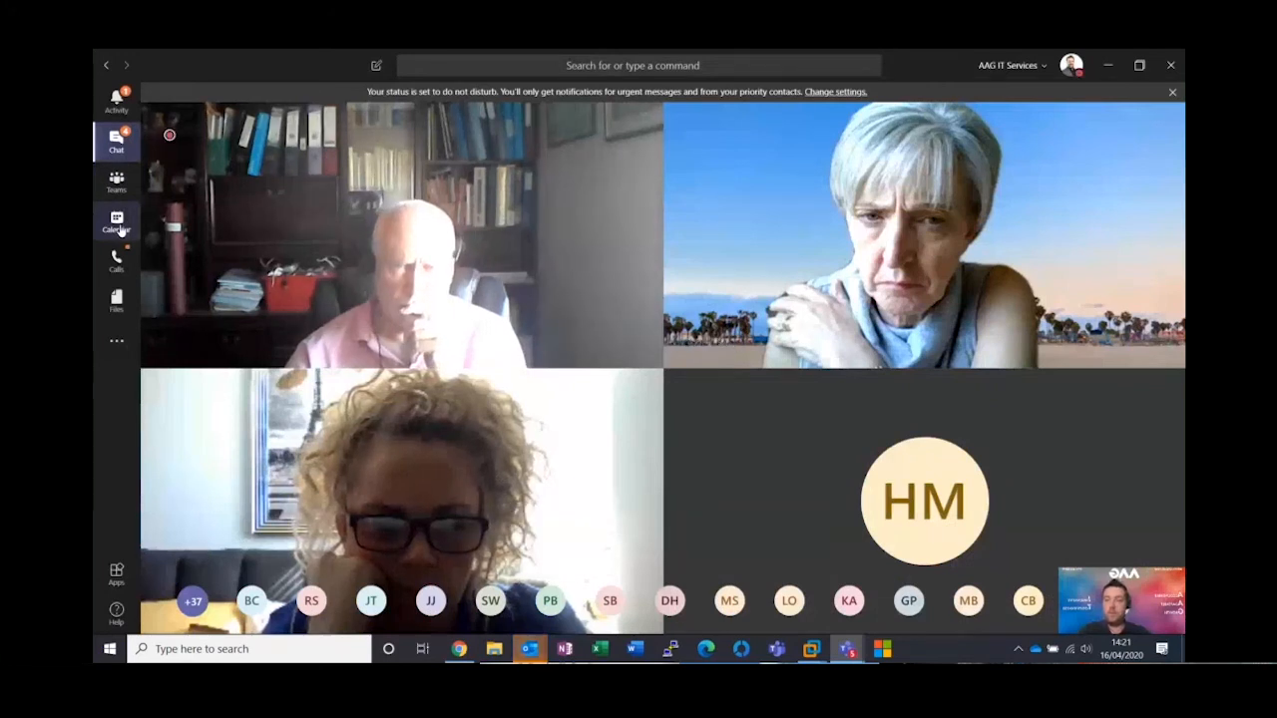
pyautogui.click(116, 223)
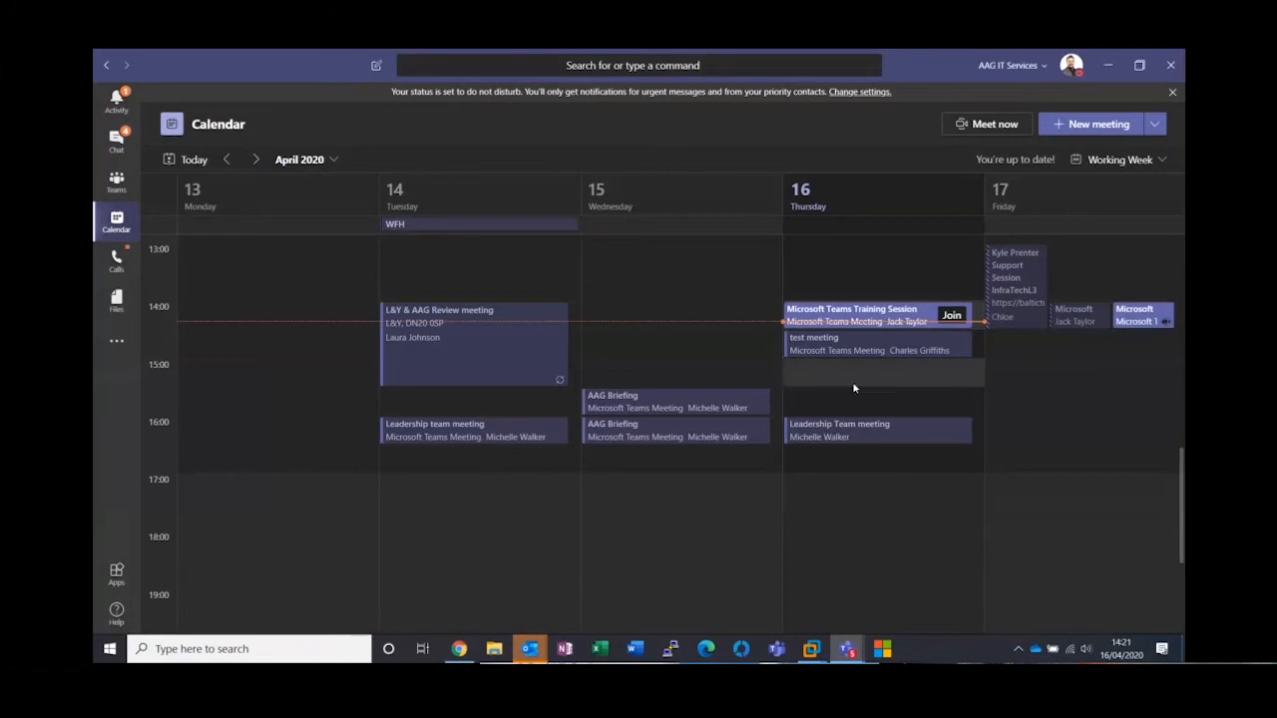
pyautogui.click(1099, 125)
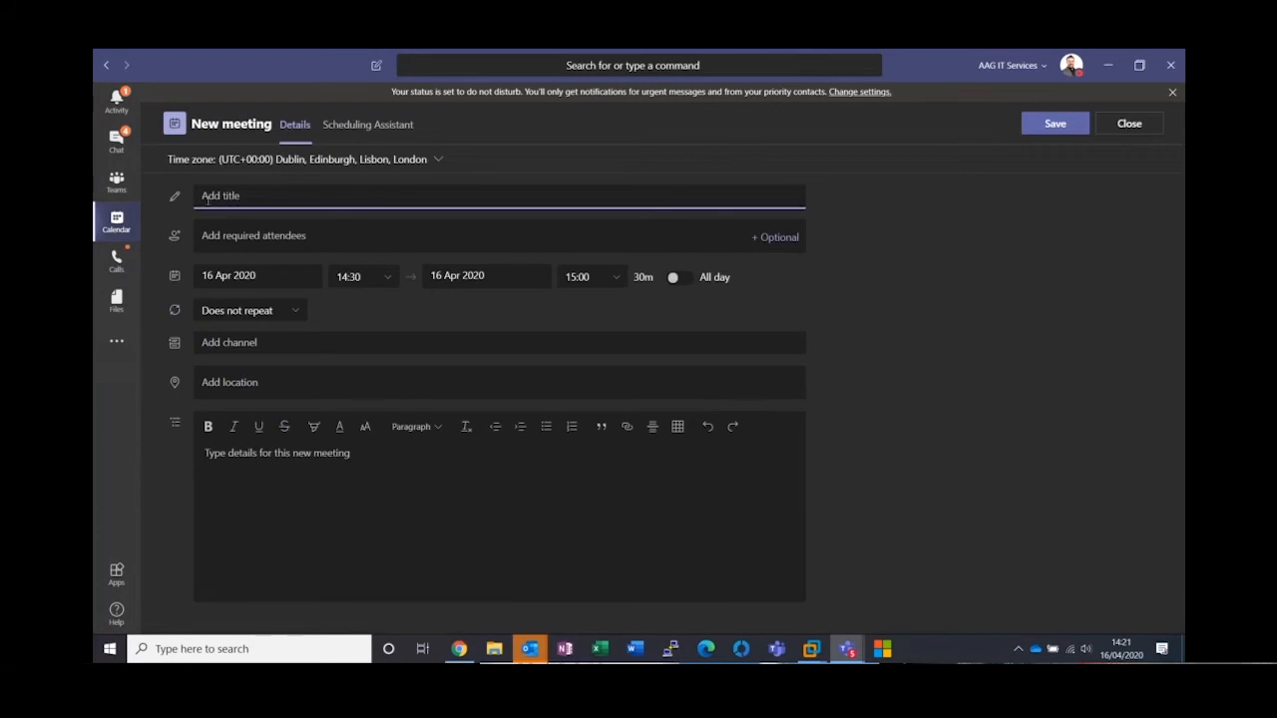
pyautogui.write('test meeting 2')
# Add the colleague as a required attendee of "test meeting 2" and discard the unsent meeting
pyautogui.click(308, 239)
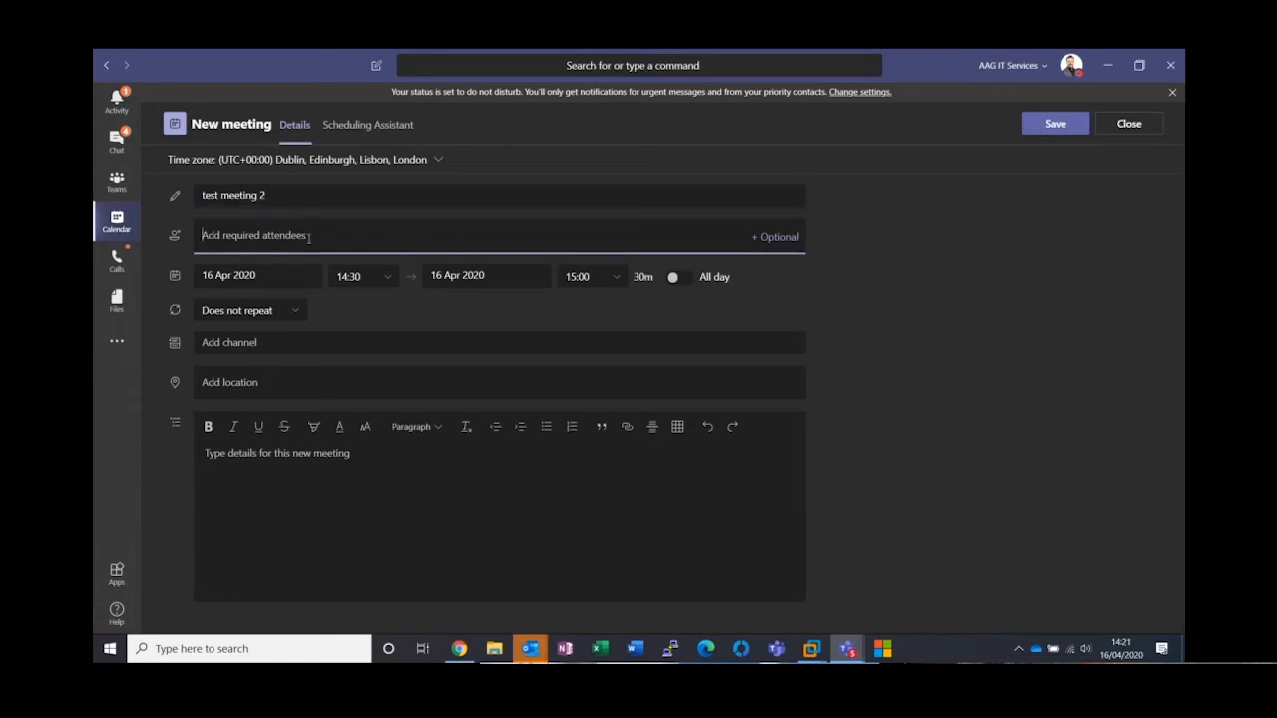
pyautogui.write('jack')
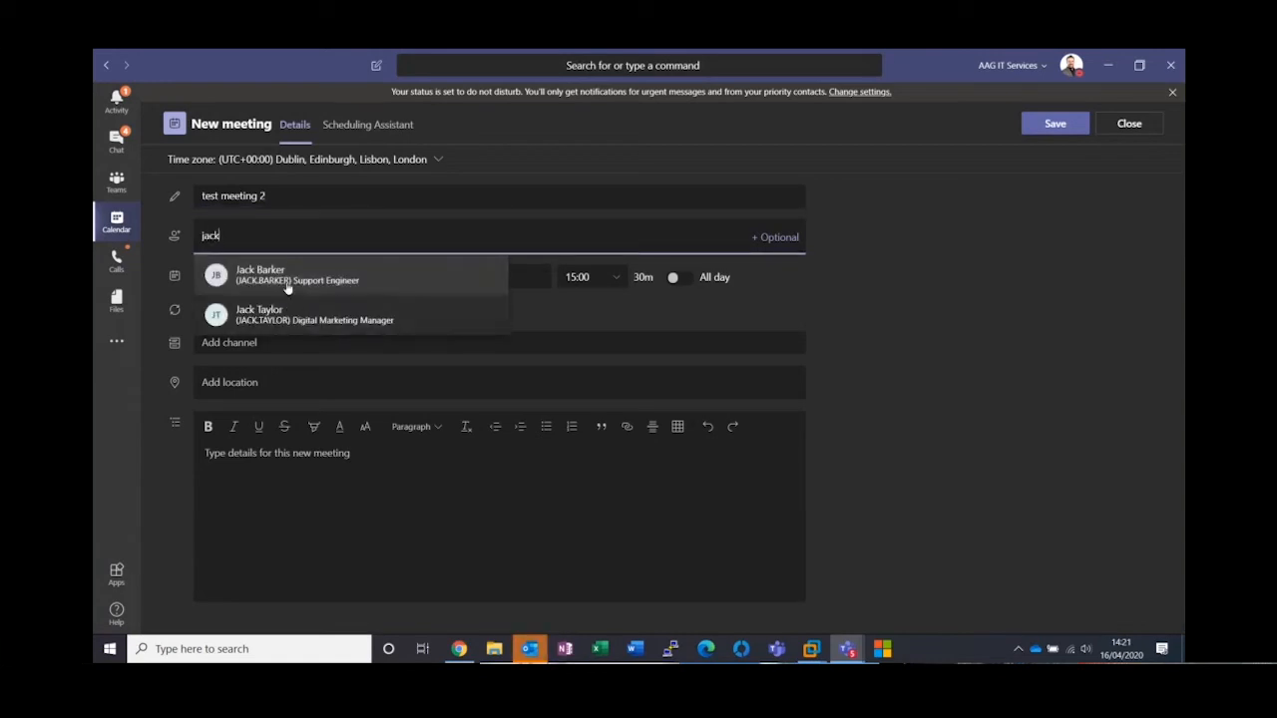
pyautogui.click(294, 317)
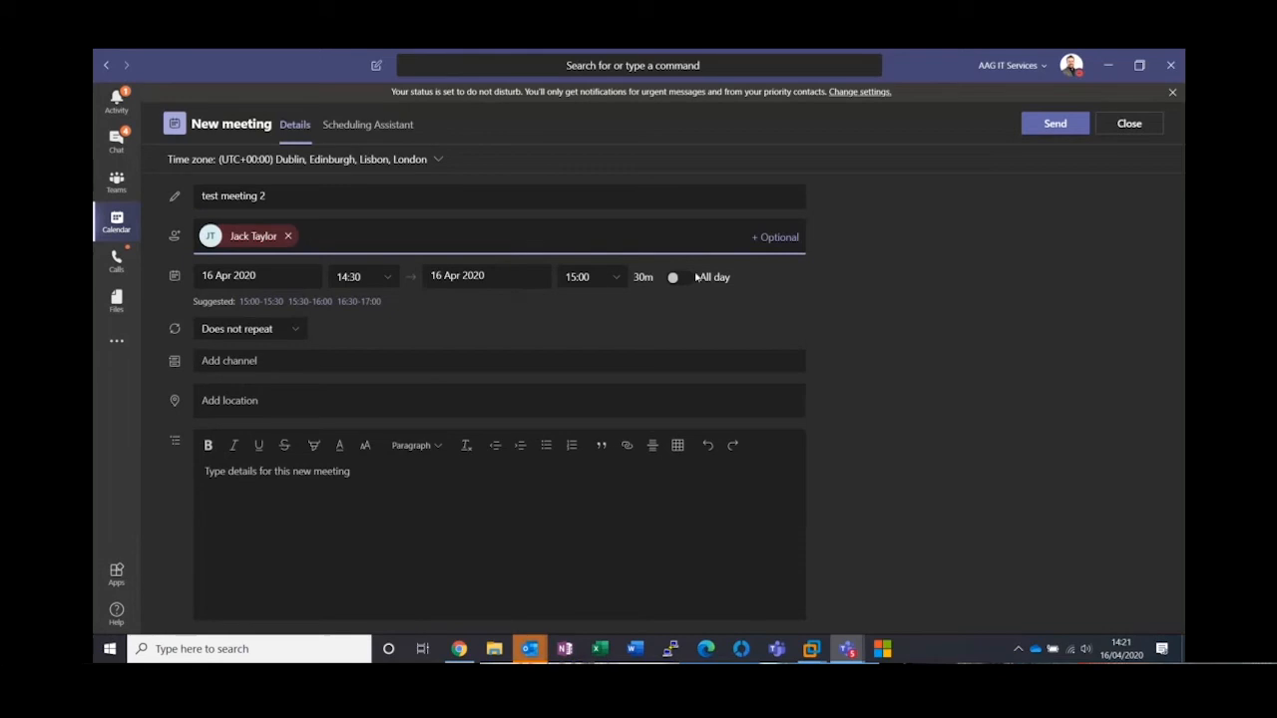
pyautogui.click(281, 484)
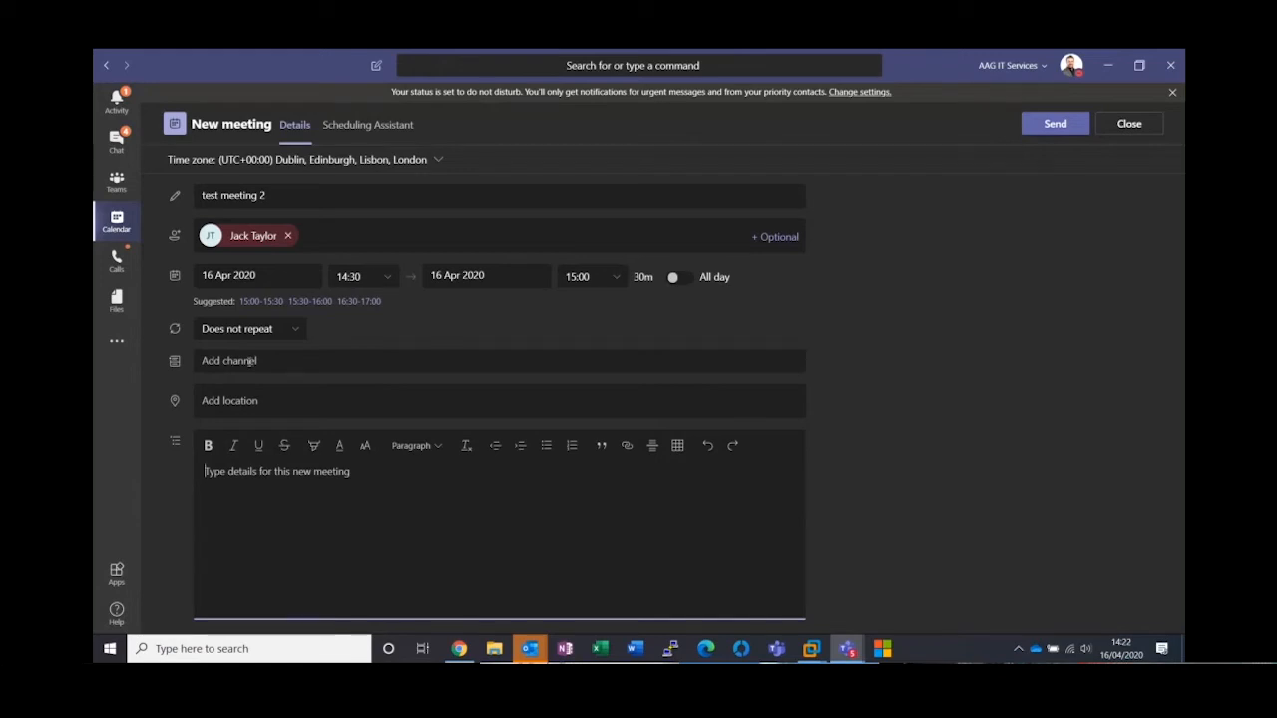
pyautogui.click(1132, 128)
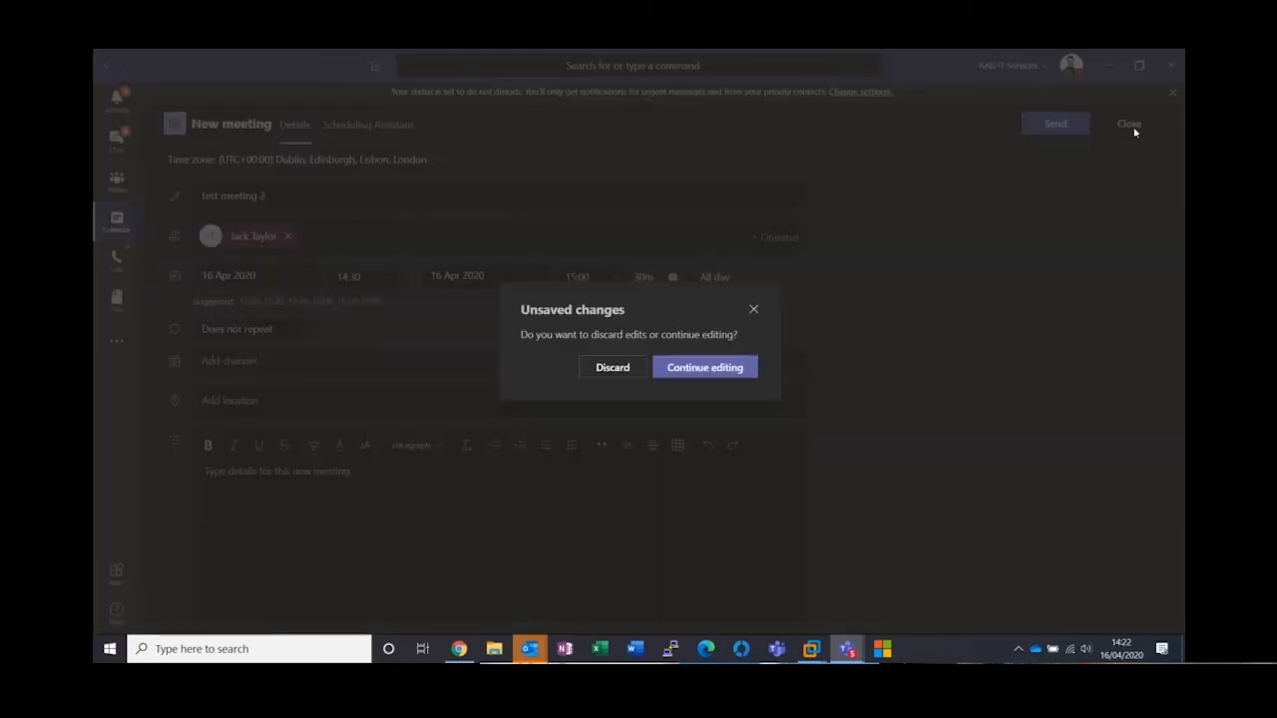
pyautogui.click(614, 367)
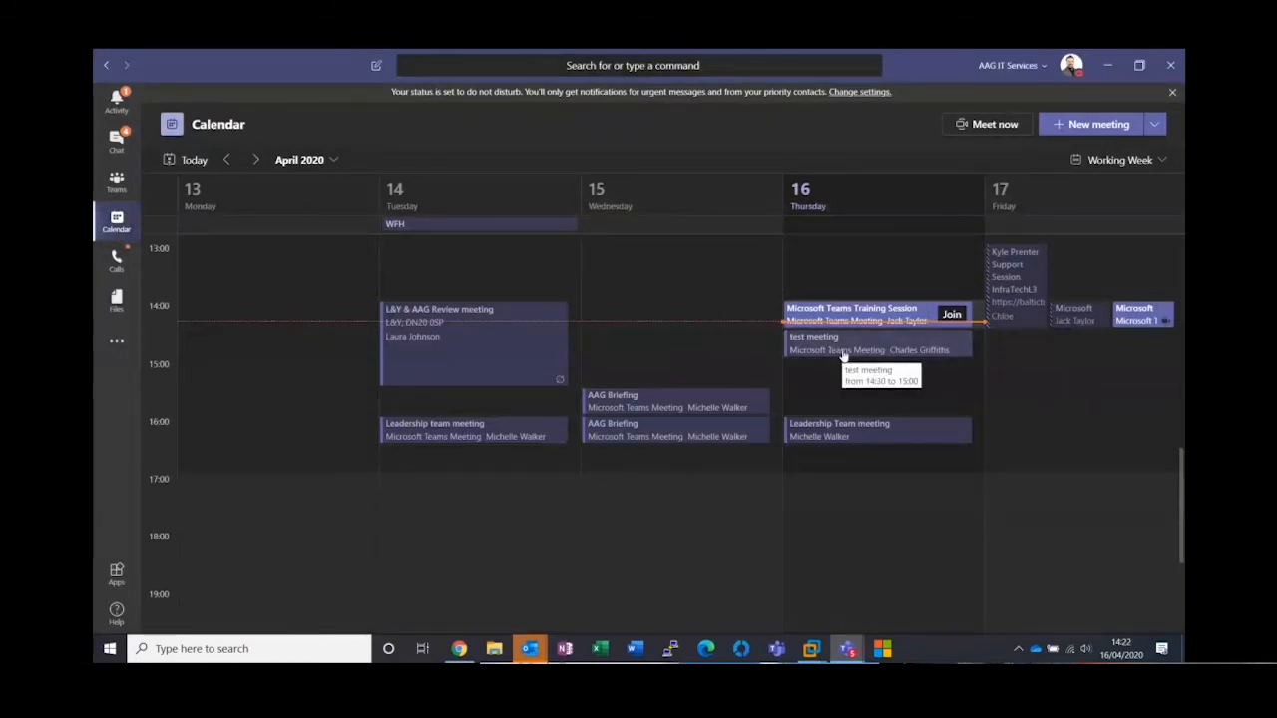
# Switch to Teams in the full-screen Windows 10 x64 (3) virtual machine and open the AAG team's General channel
pyautogui.click(117, 182)
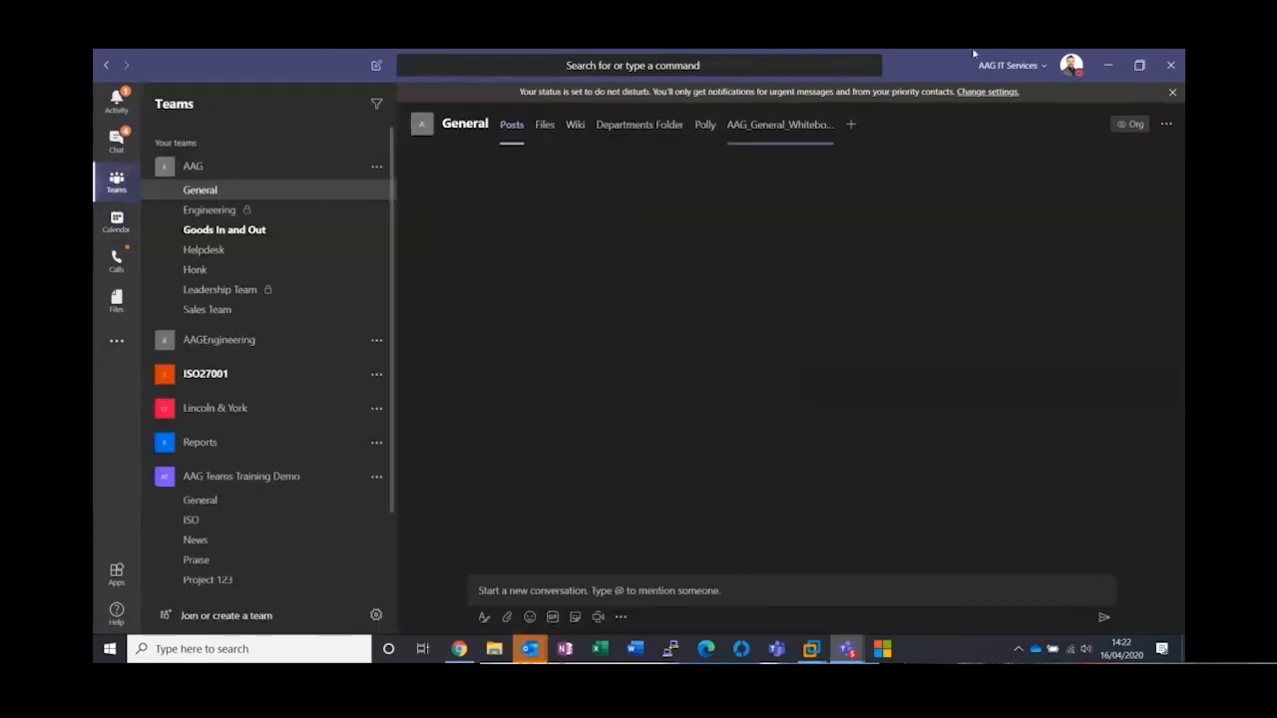
pyautogui.click(1108, 65)
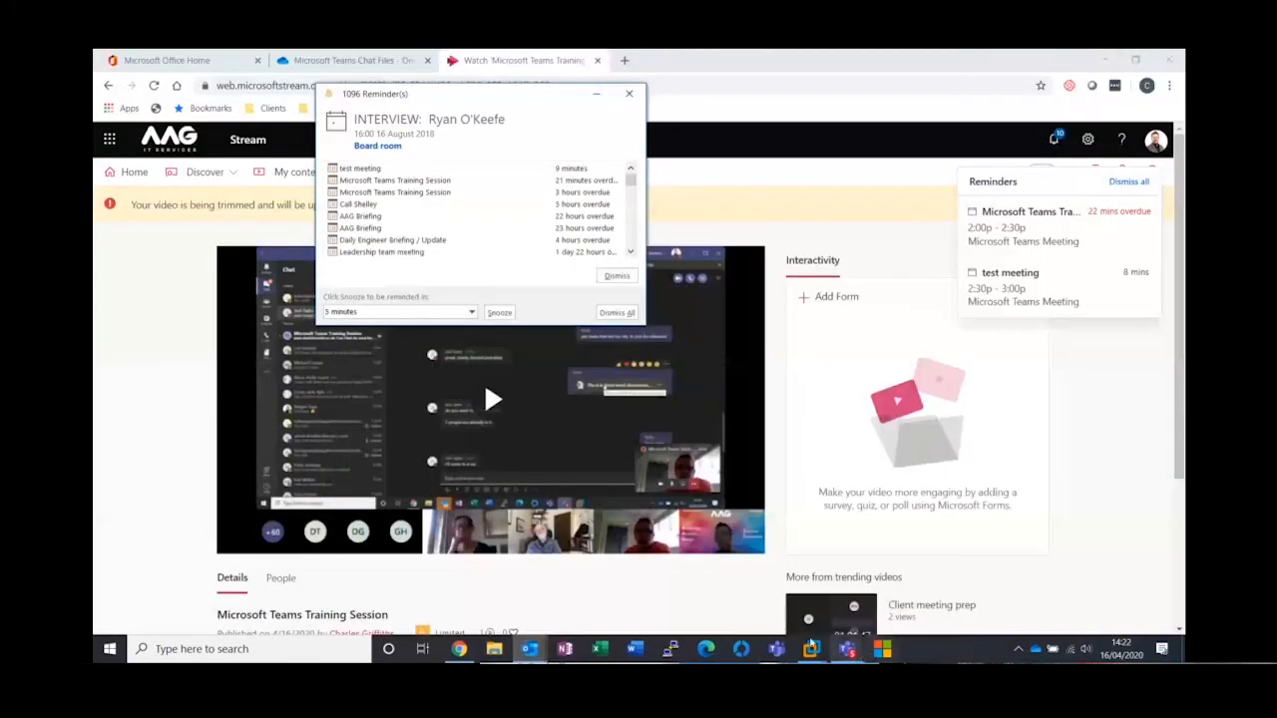
pyautogui.moveTo(812, 650)
pyautogui.click(878, 564)
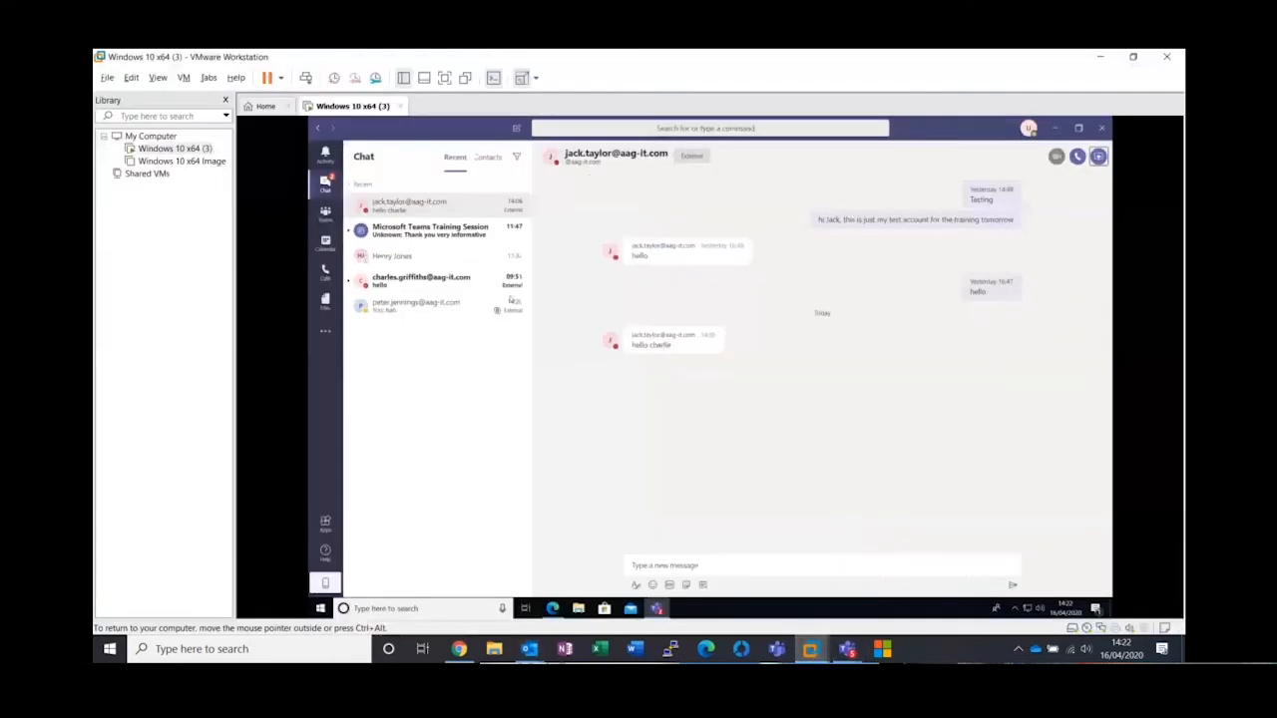
pyautogui.hotkey('ctrl', 'alt', 'Return')
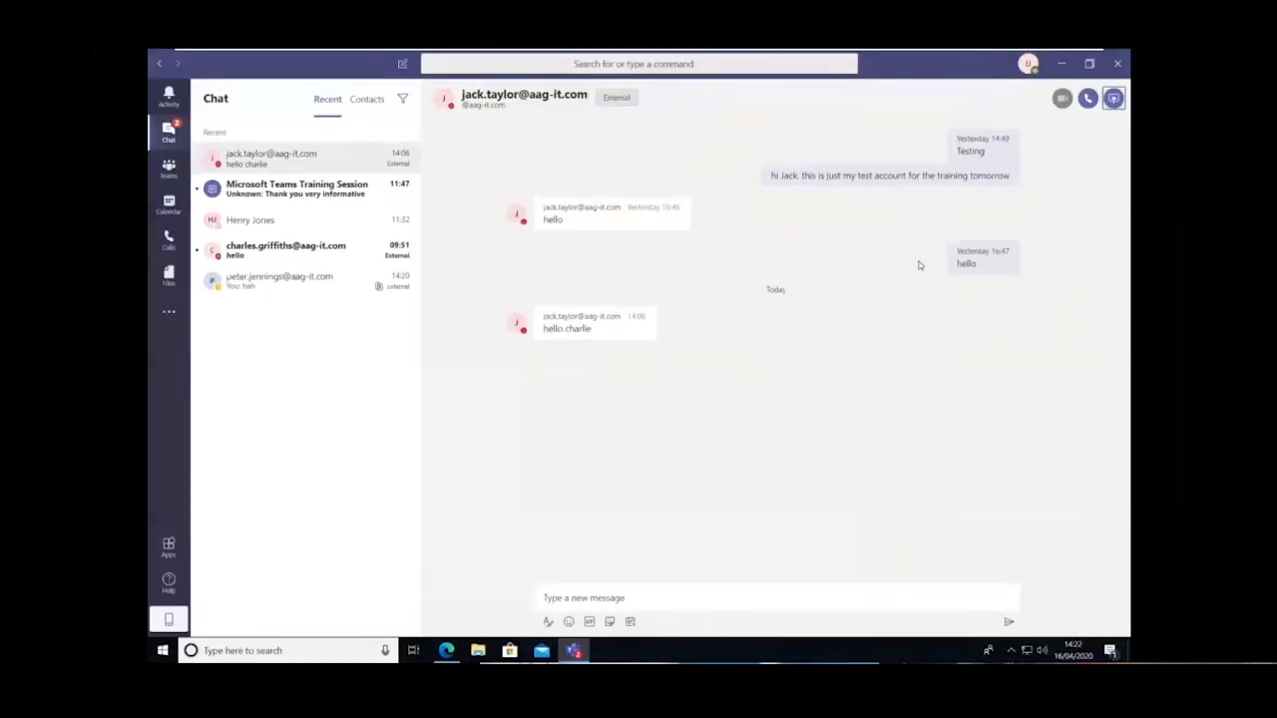
pyautogui.click(168, 168)
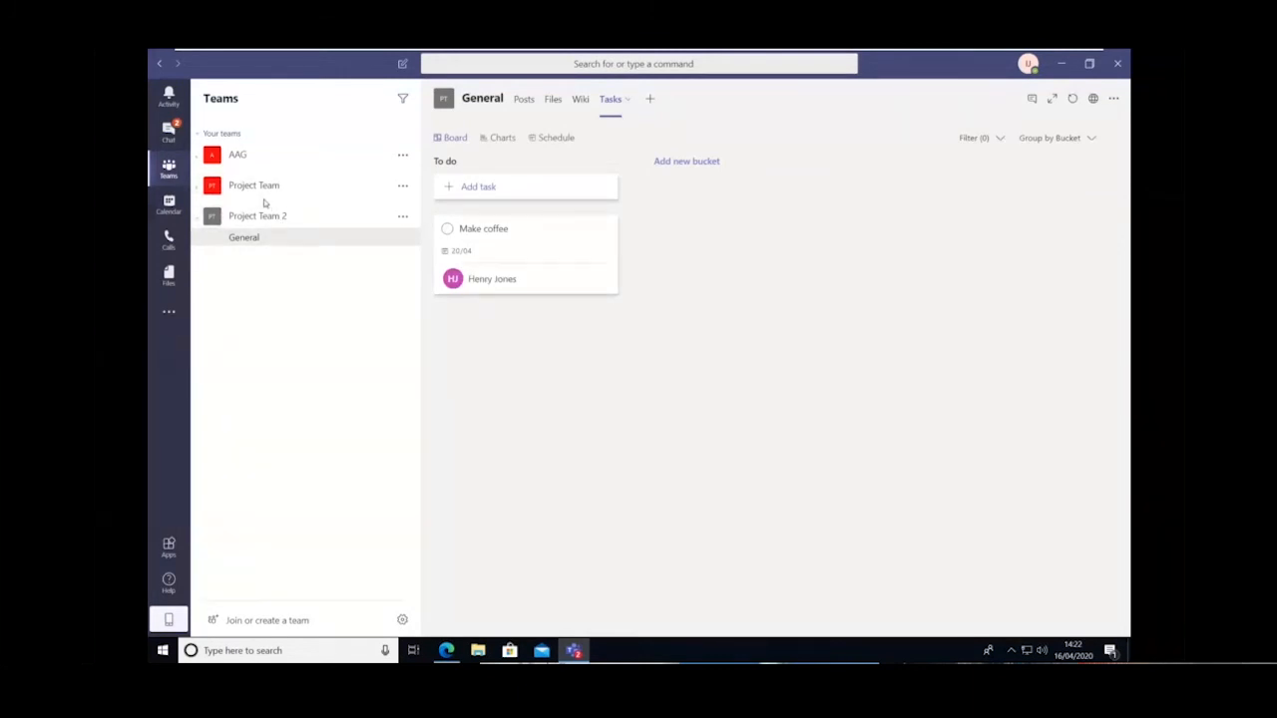
pyautogui.click(229, 156)
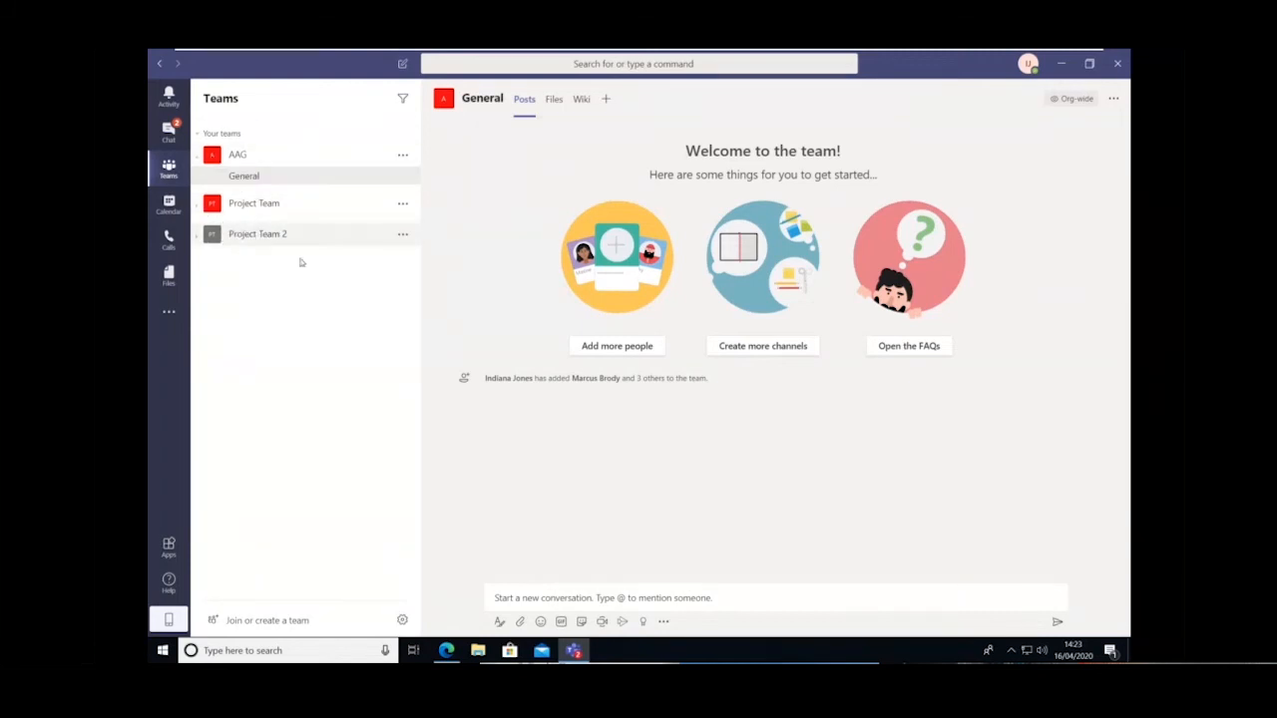
# Create a private team from scratch named "Project Team 3"
pyautogui.click(252, 626)
pyautogui.click(544, 255)
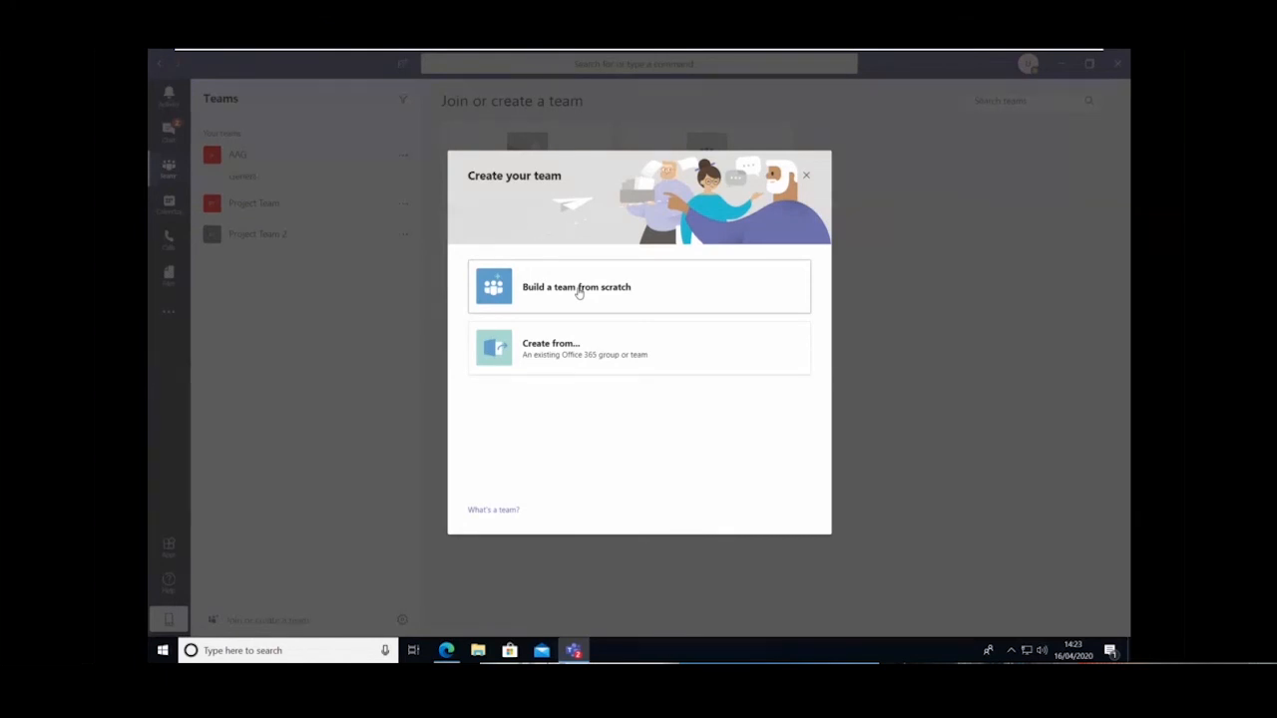
pyautogui.click(579, 291)
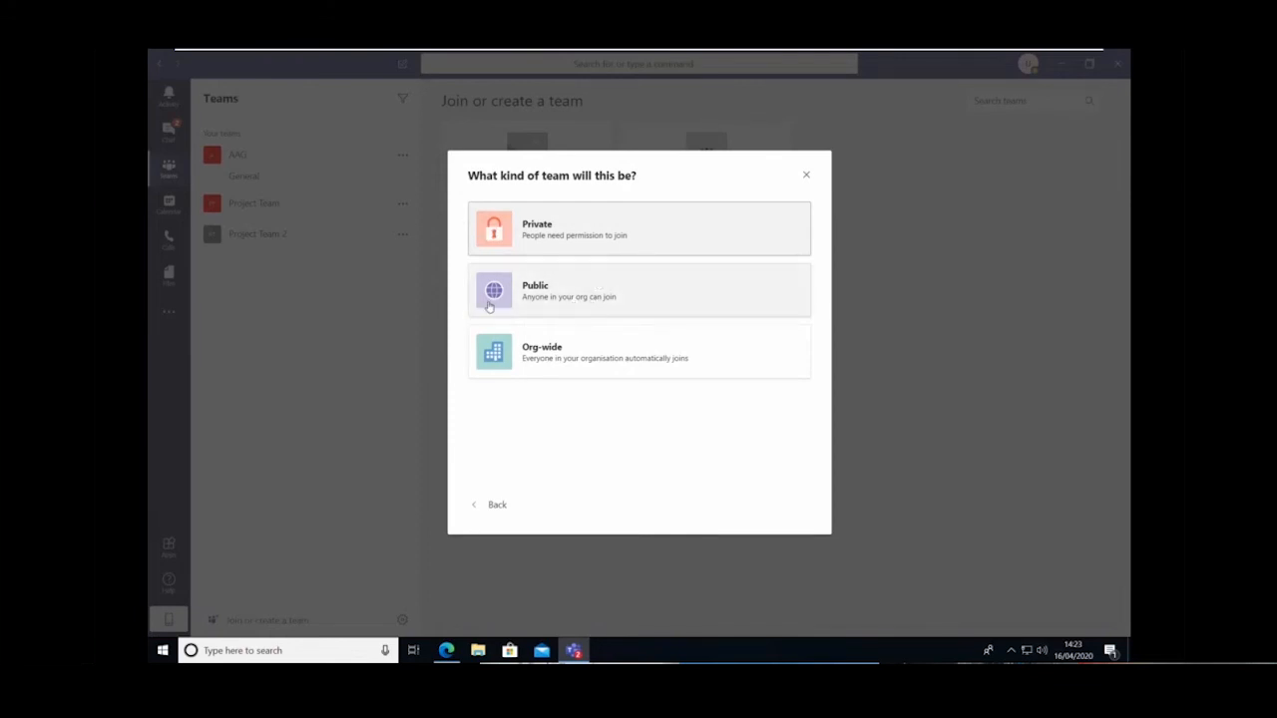
pyautogui.click(517, 232)
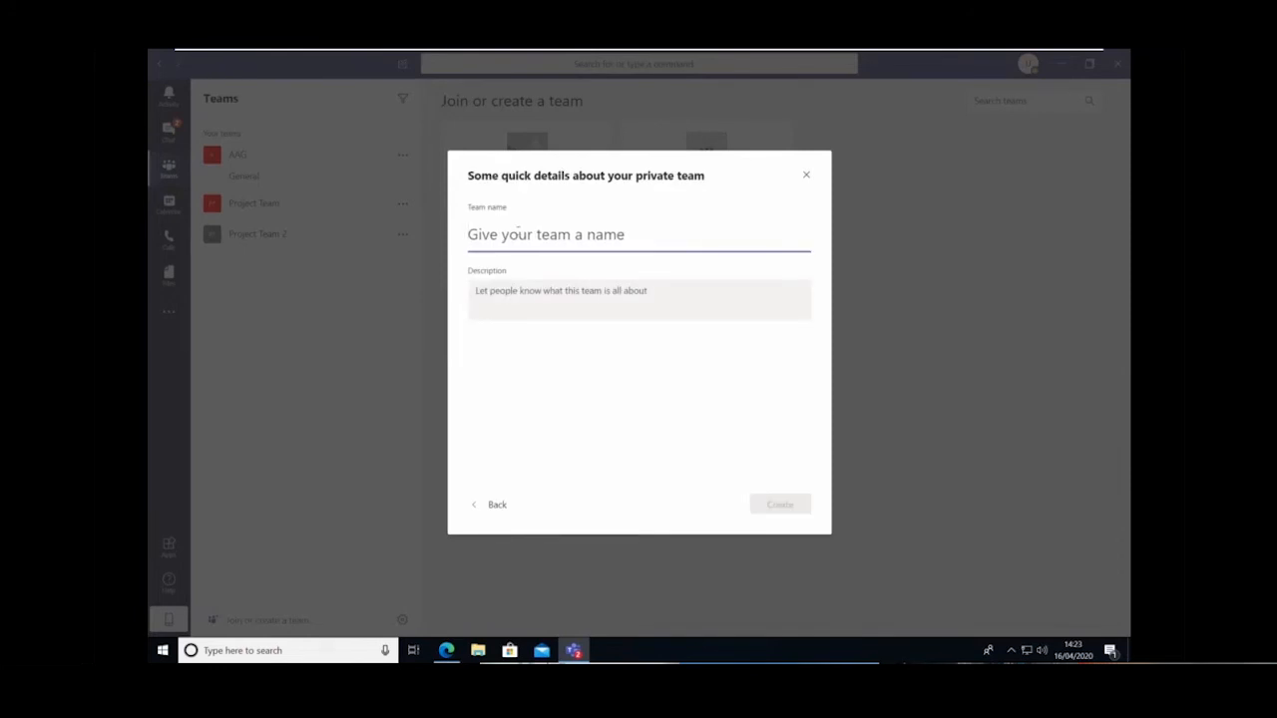
pyautogui.write('Pt')
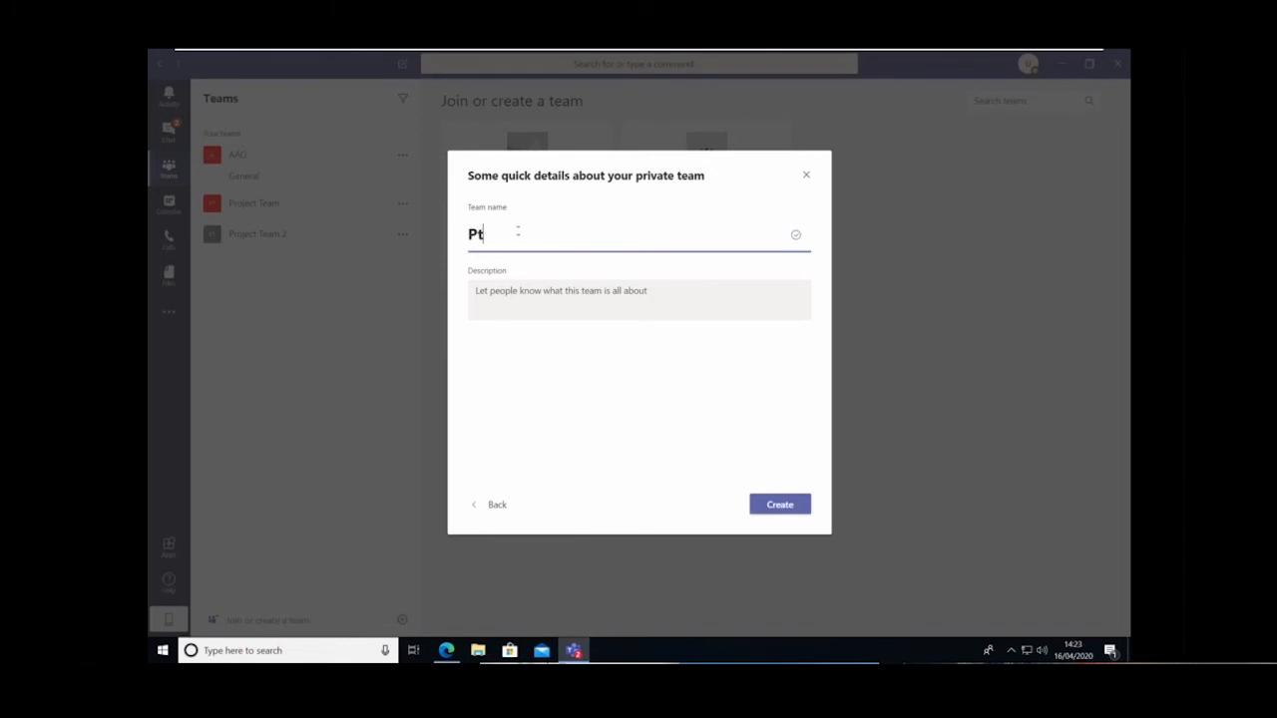
pyautogui.press('BackSpace')
pyautogui.write('roject Team 3')
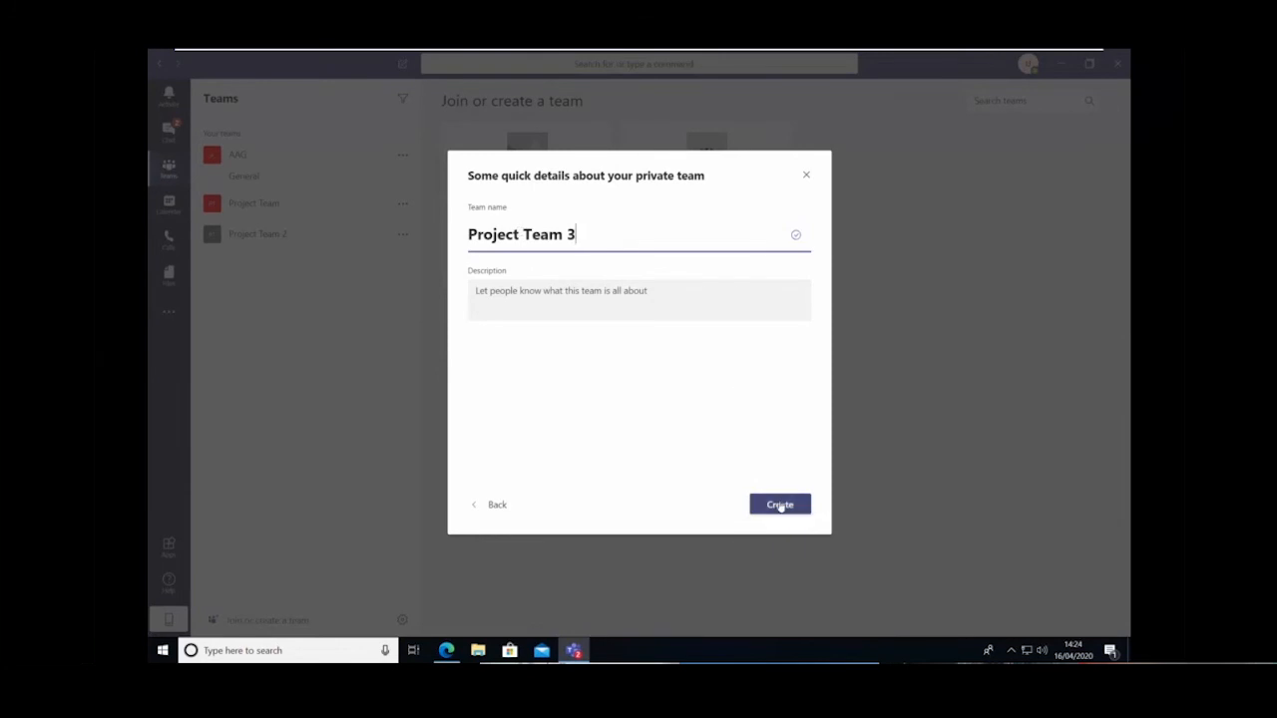
pyautogui.click(780, 506)
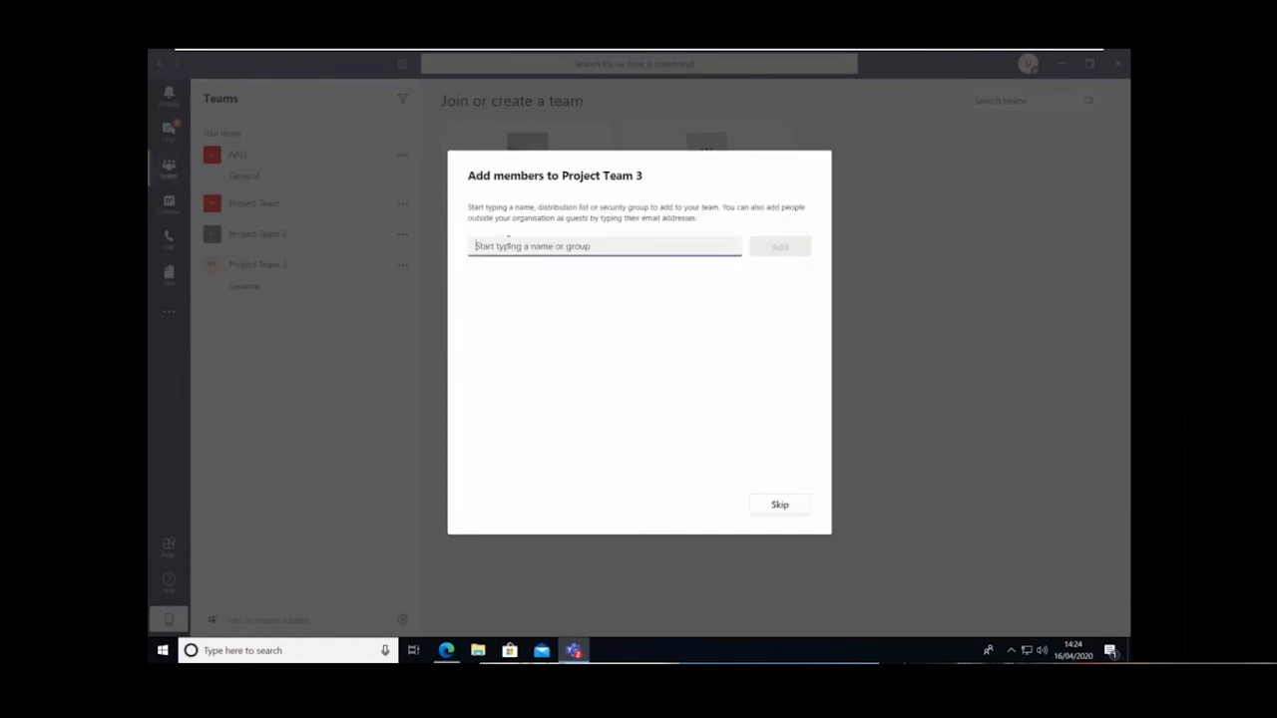
# Find two colleagues from the organisation and add them as members of Project Team 3
pyautogui.write('jack')
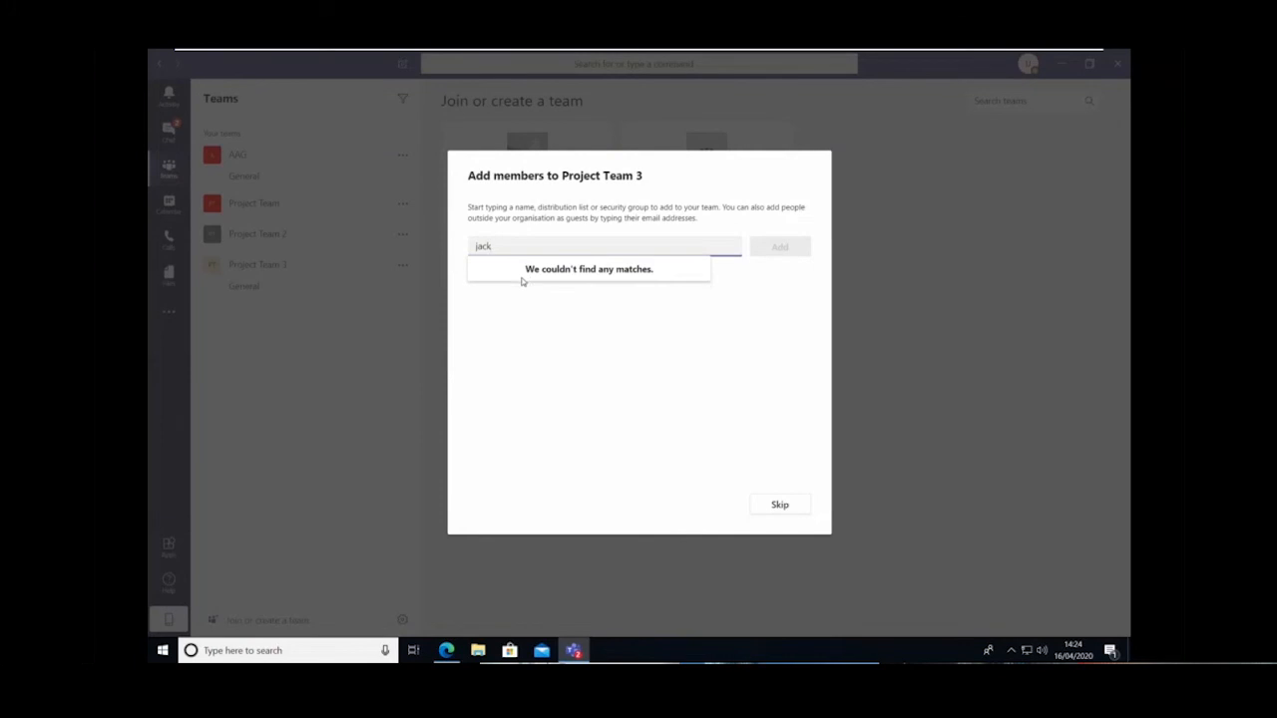
pyautogui.press('BackSpace')
pyautogui.press('BackSpace')
pyautogui.press('BackSpace')
pyautogui.press('BackSpace')
pyautogui.write('henr')
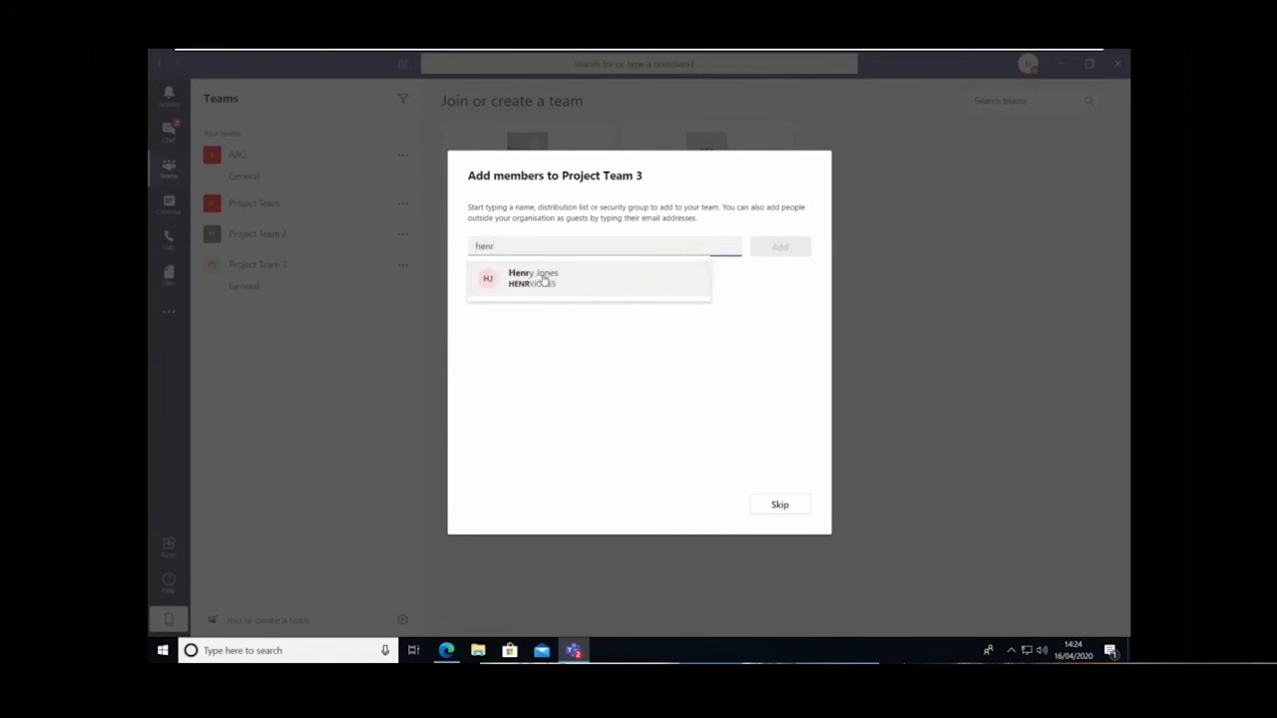
pyautogui.click(537, 279)
pyautogui.click(783, 253)
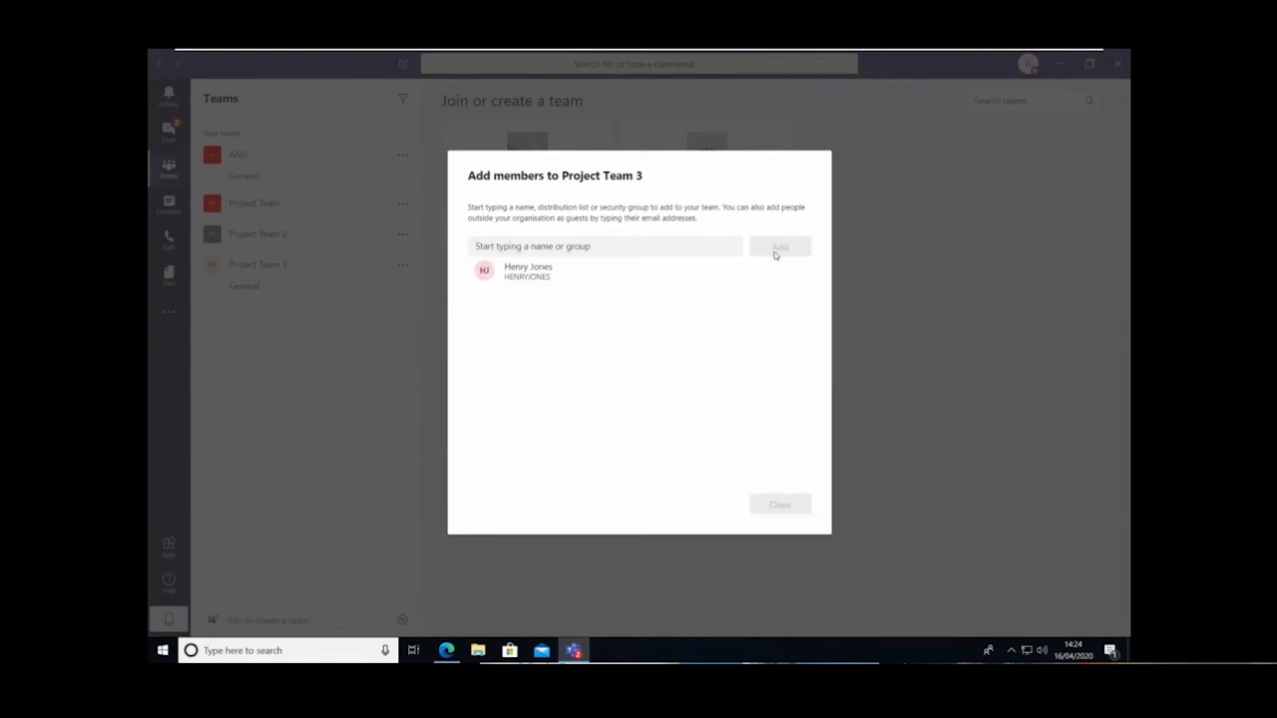
pyautogui.write('sho')
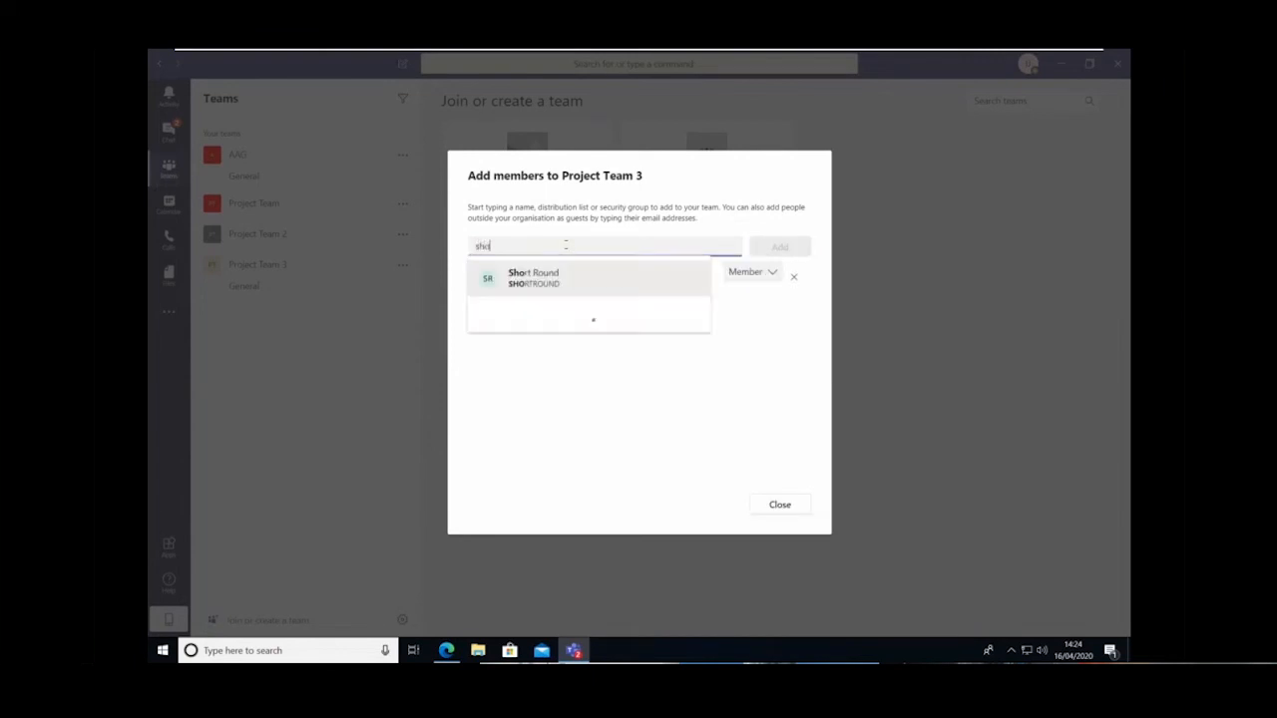
pyautogui.click(575, 278)
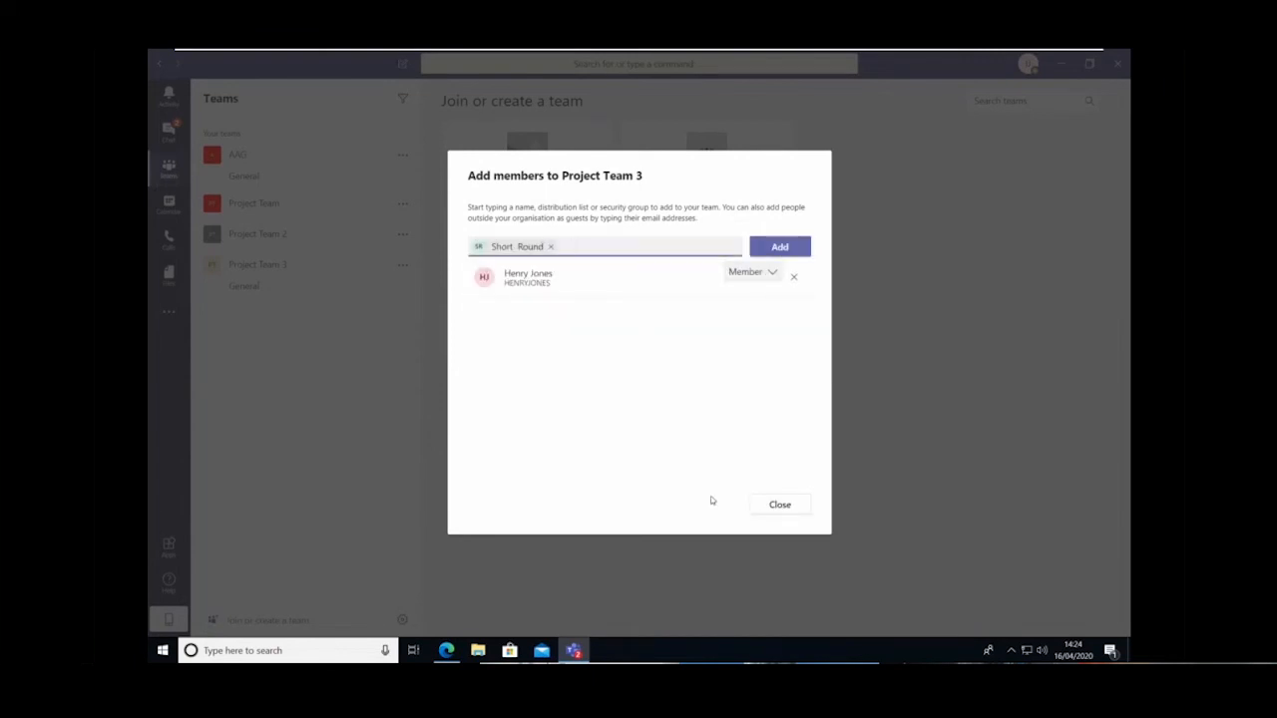
pyautogui.click(788, 247)
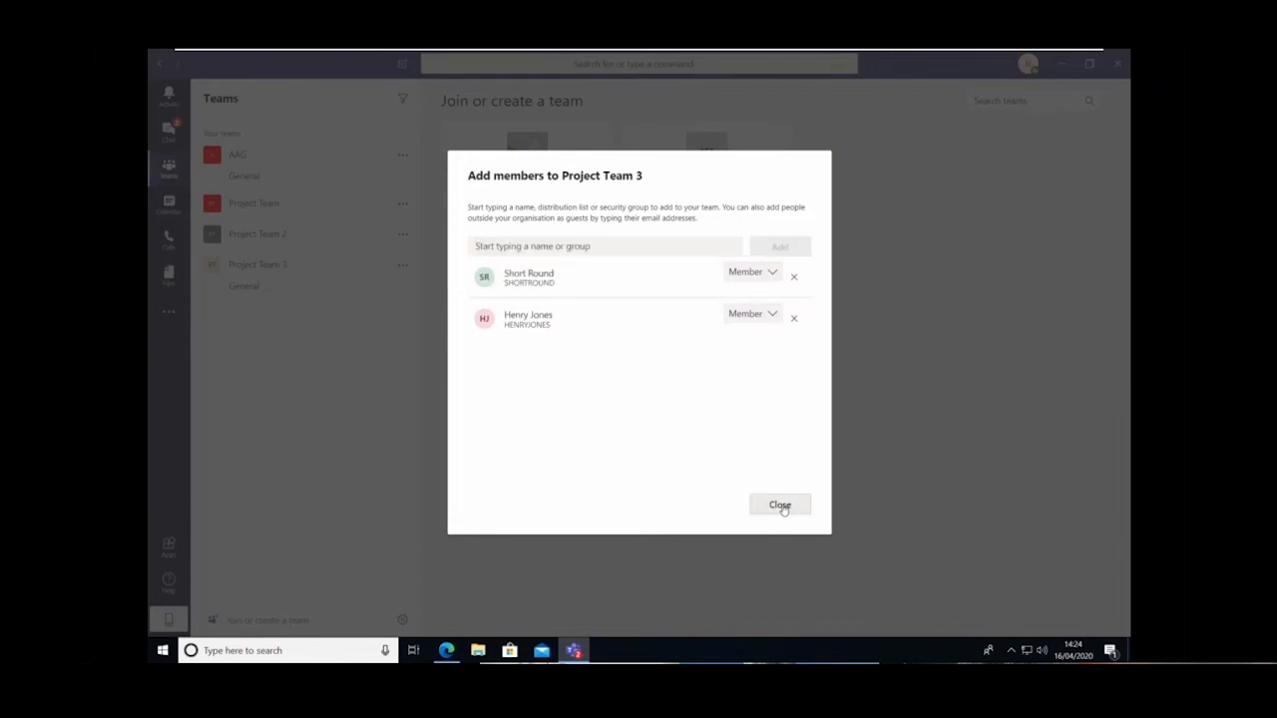
# Change the most recently added member's role to owner and finish adding members to Project Team 3
pyautogui.click(771, 275)
pyautogui.click(745, 311)
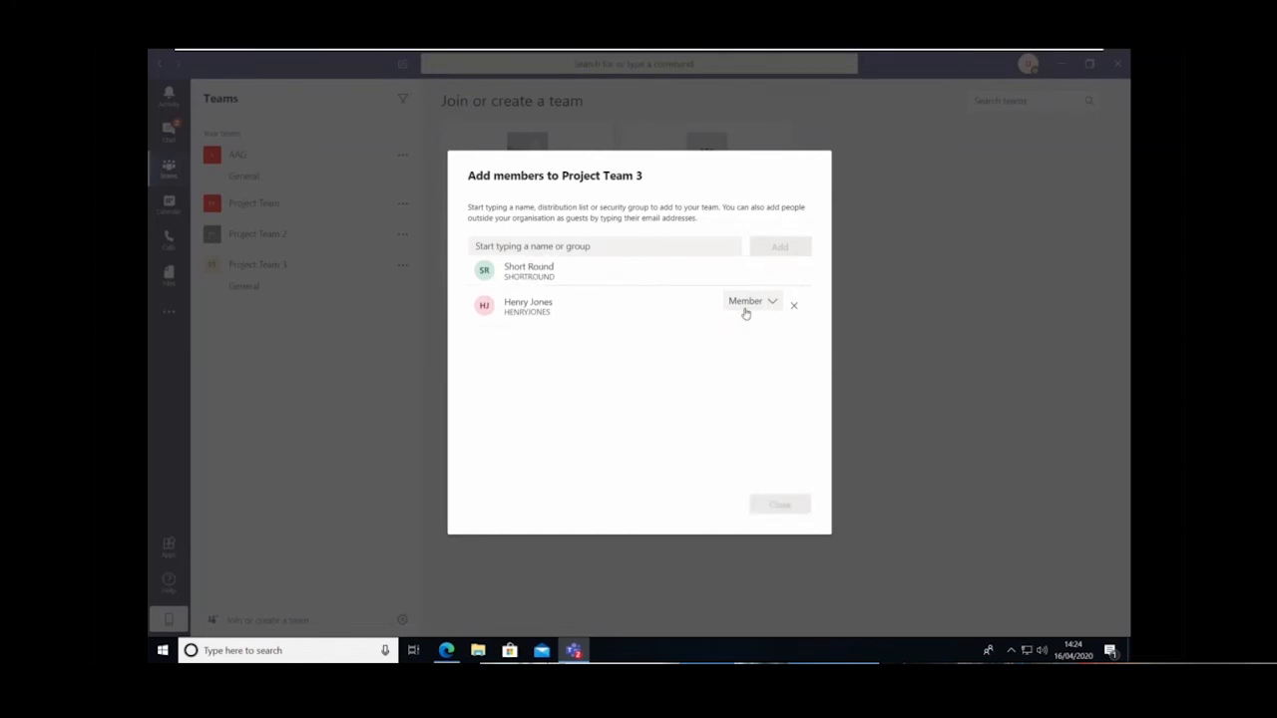
pyautogui.click(783, 506)
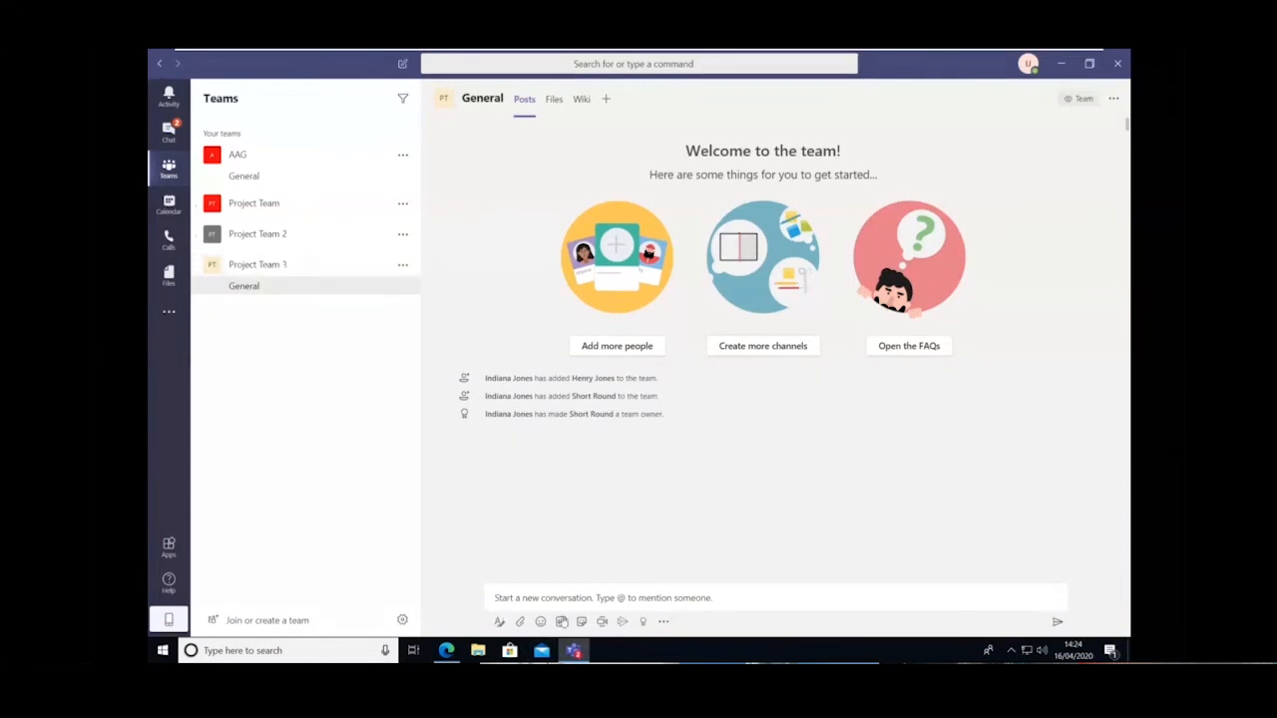
# Set the Project Team 3 General channel's notifications for all new posts to Banner and feed, and save
pyautogui.click(581, 595)
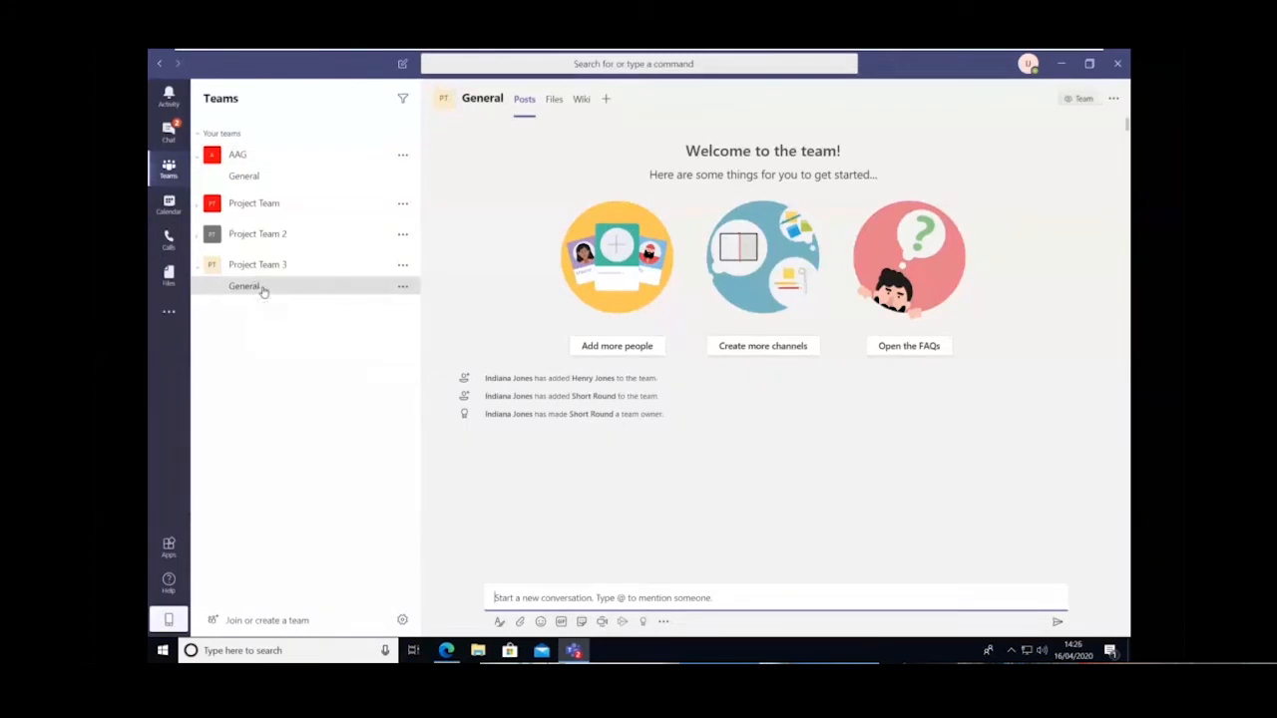
pyautogui.click(403, 287)
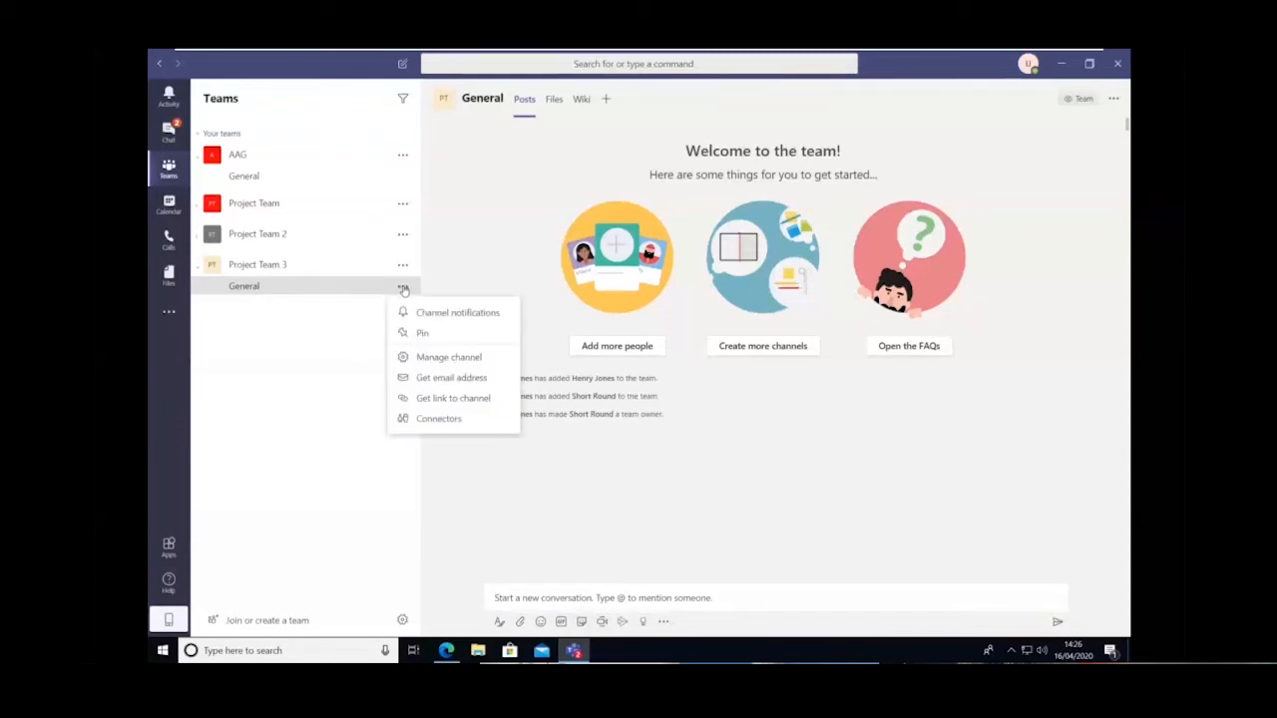
pyautogui.click(460, 318)
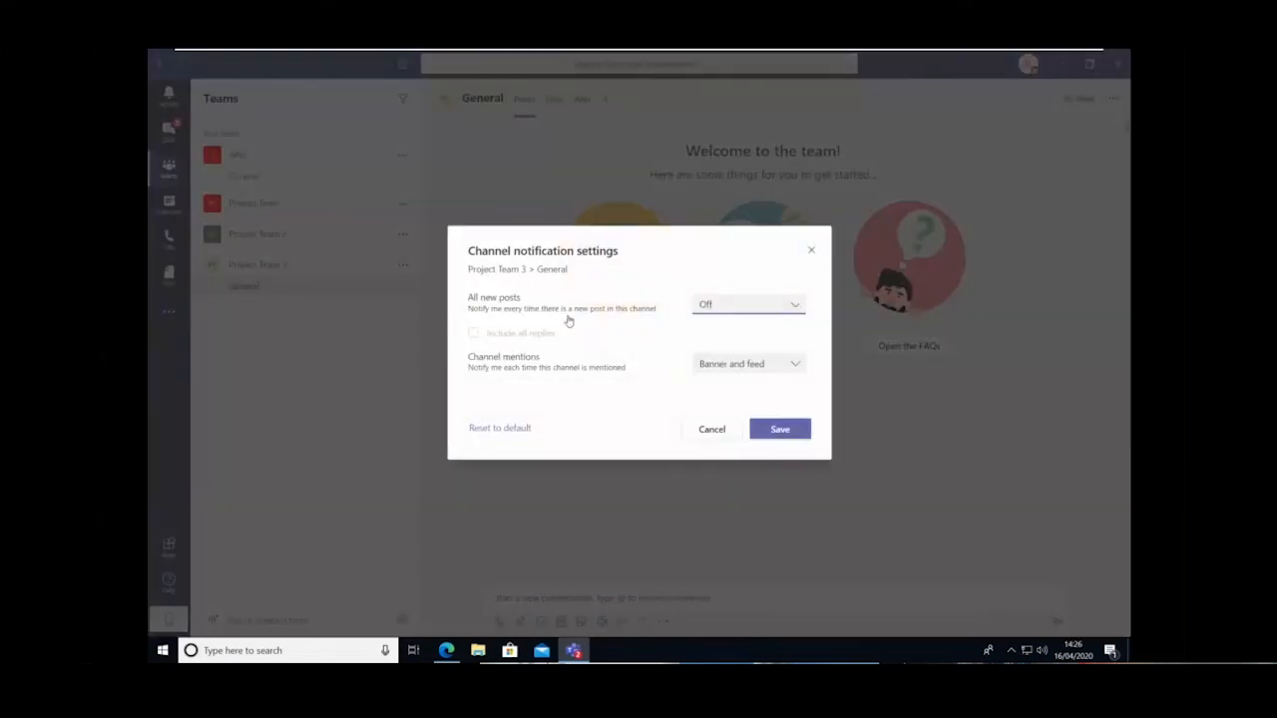
pyautogui.click(735, 308)
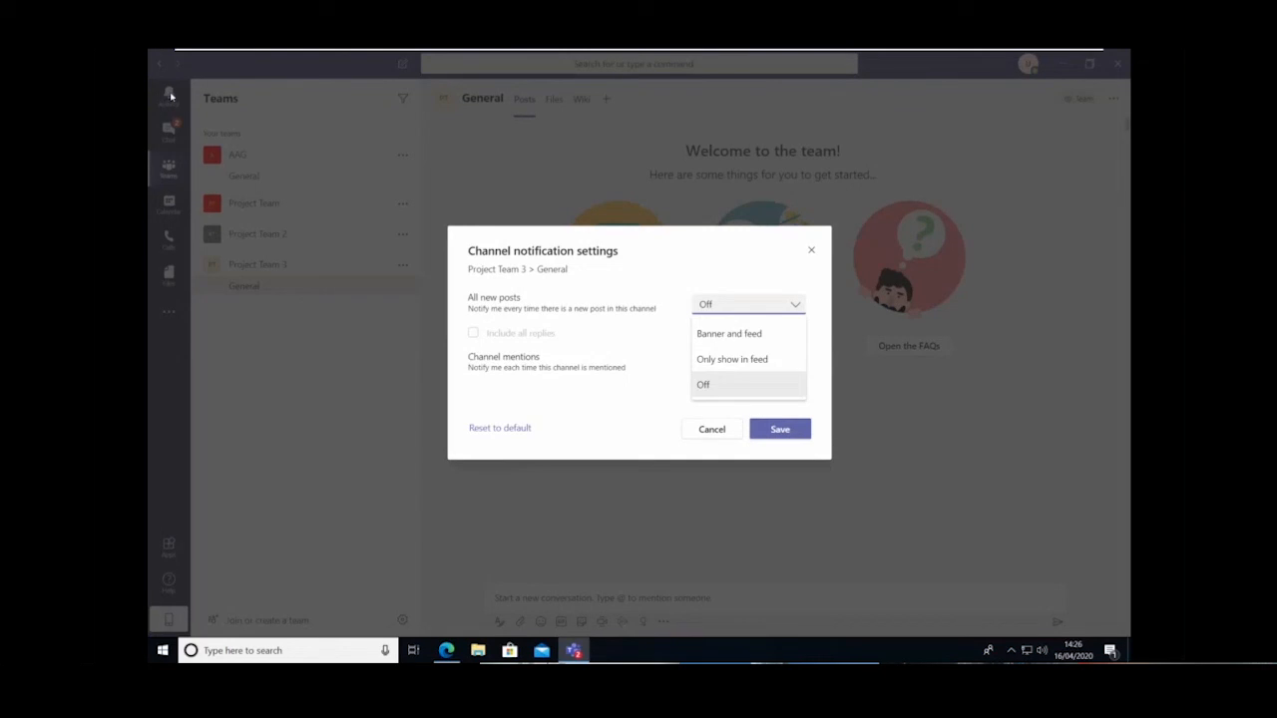
pyautogui.click(729, 335)
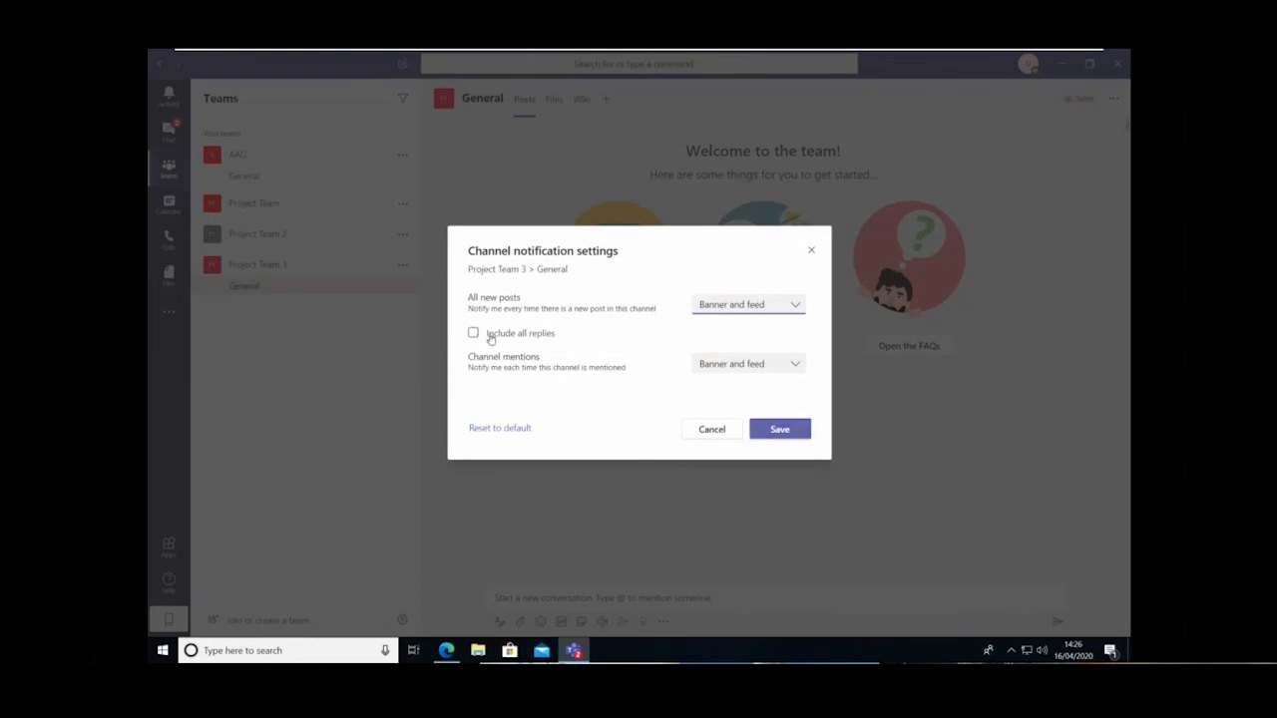
pyautogui.click(779, 430)
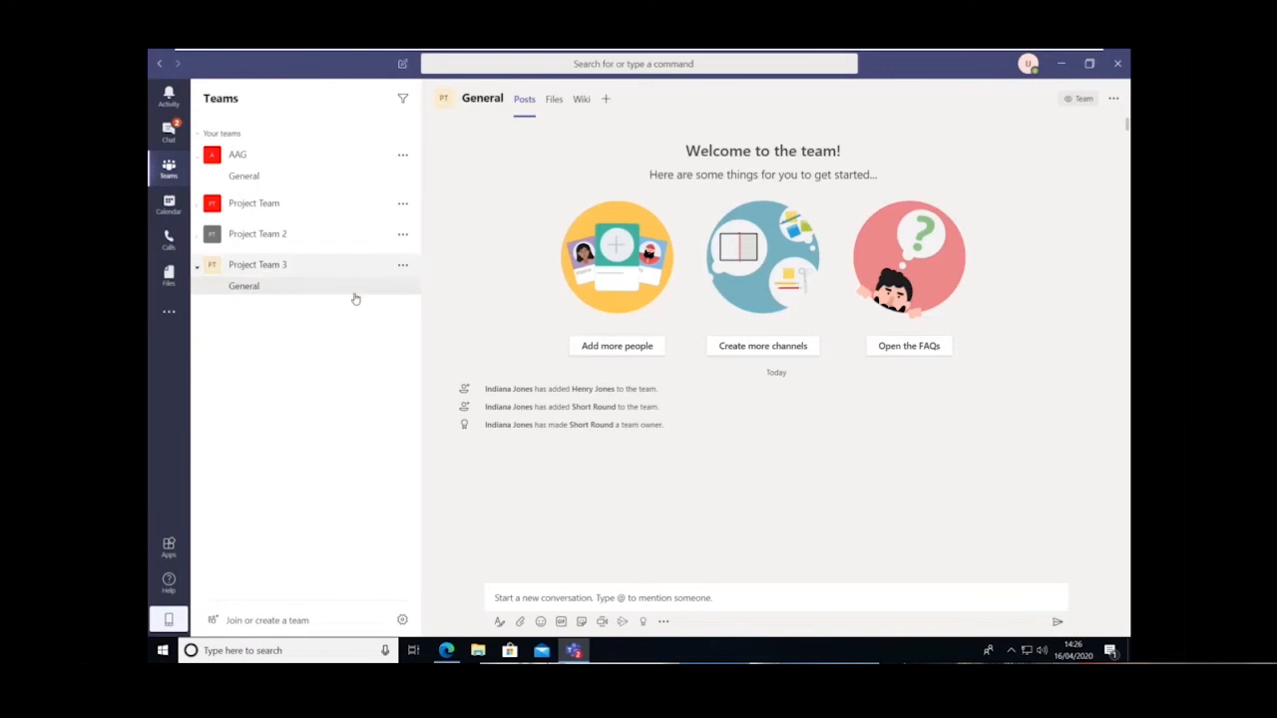
# Begin a new conversation in the General channel by mentioning one of the team members
pyautogui.click(541, 597)
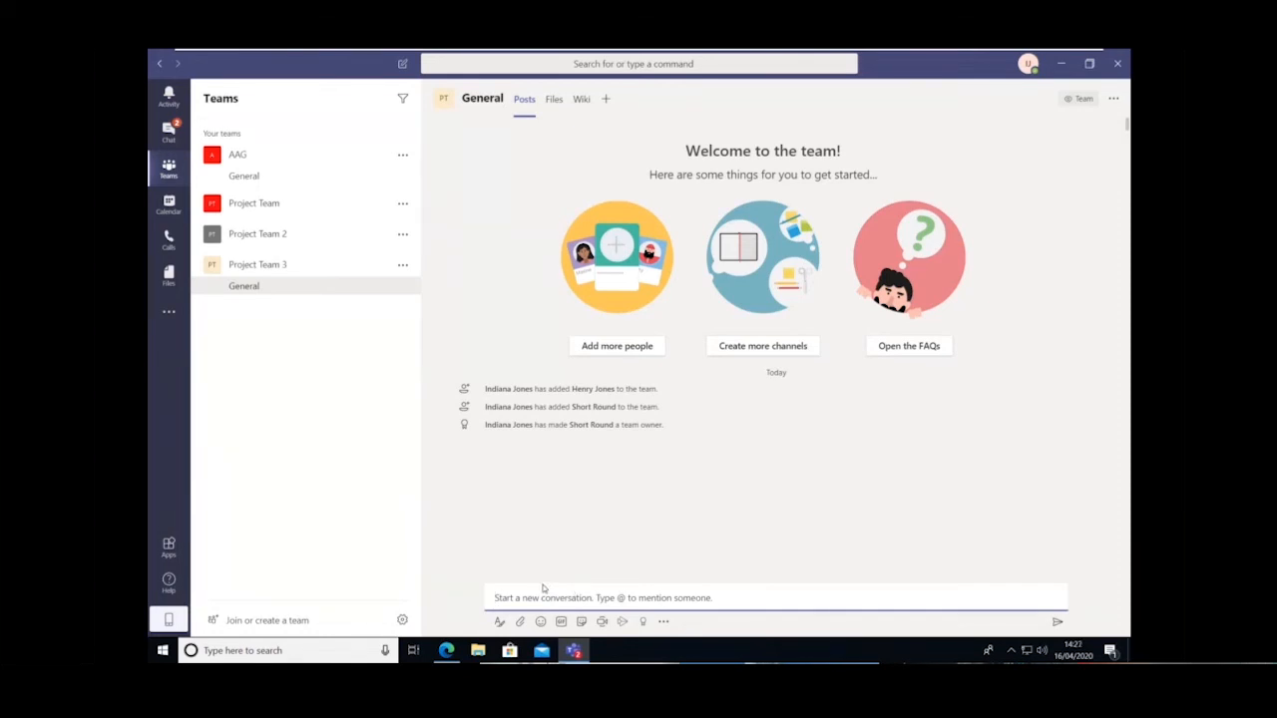
pyautogui.write('@')
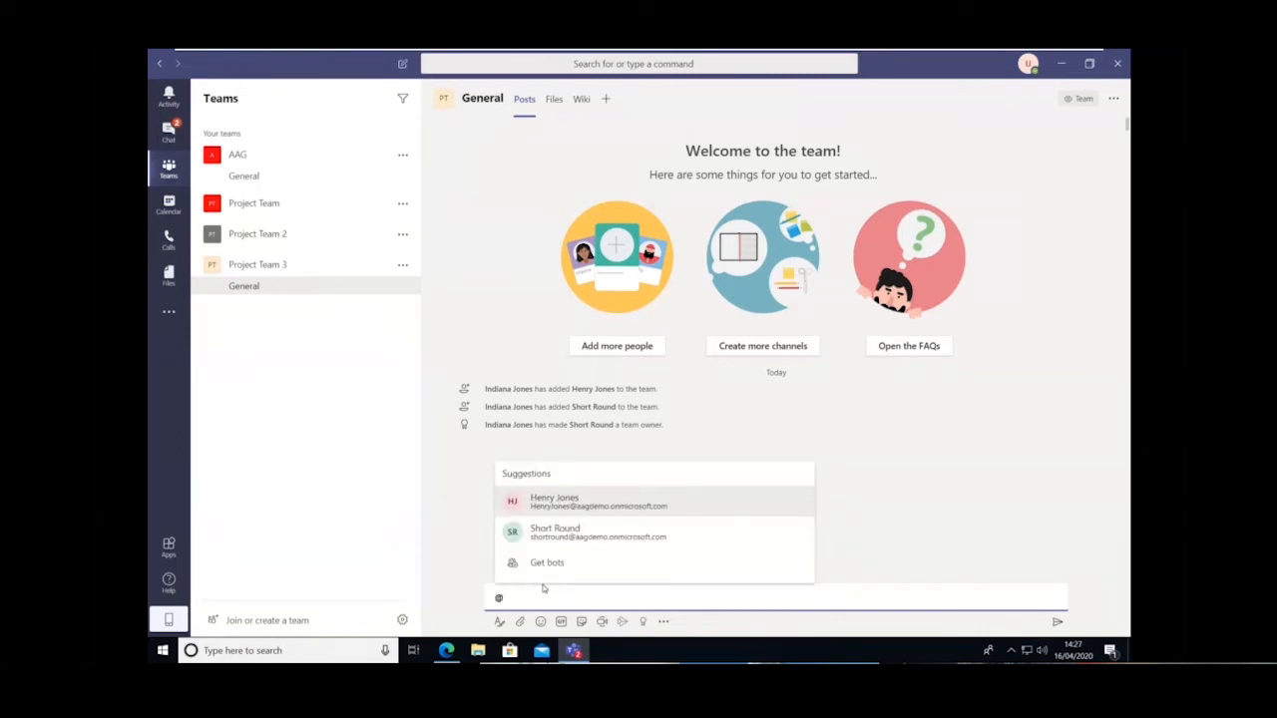
pyautogui.write('henry')
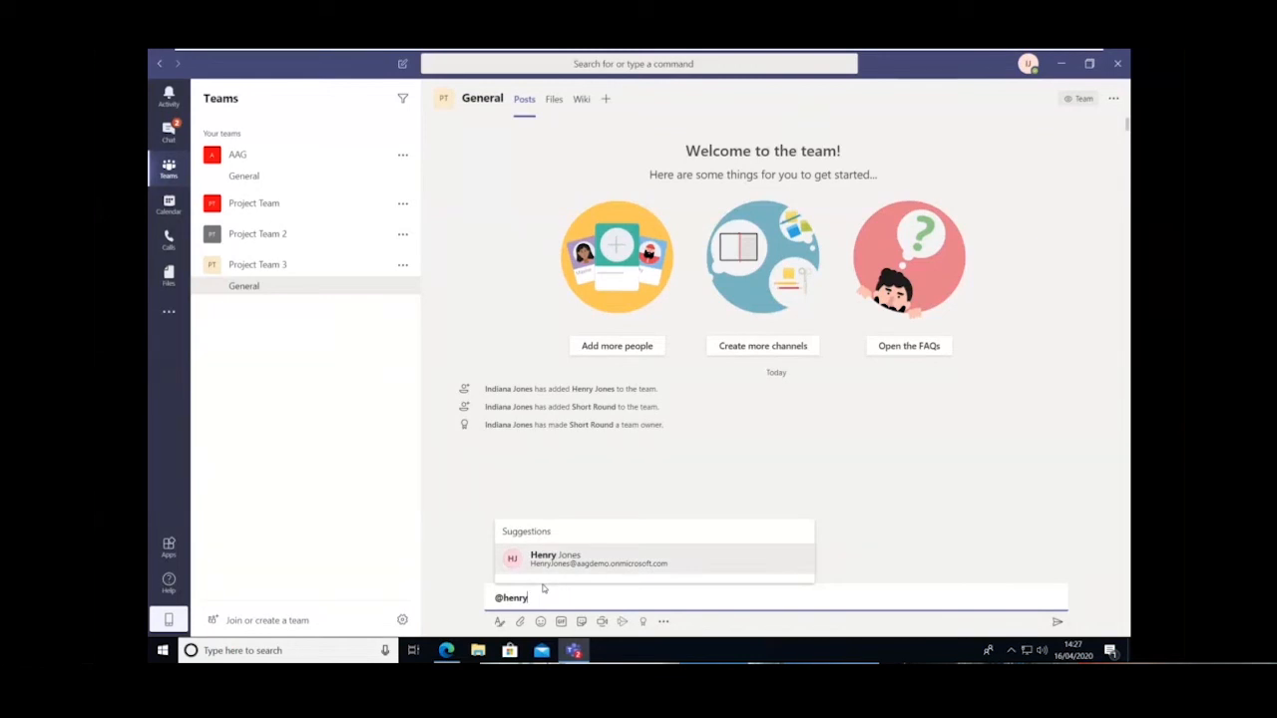
pyautogui.click(561, 563)
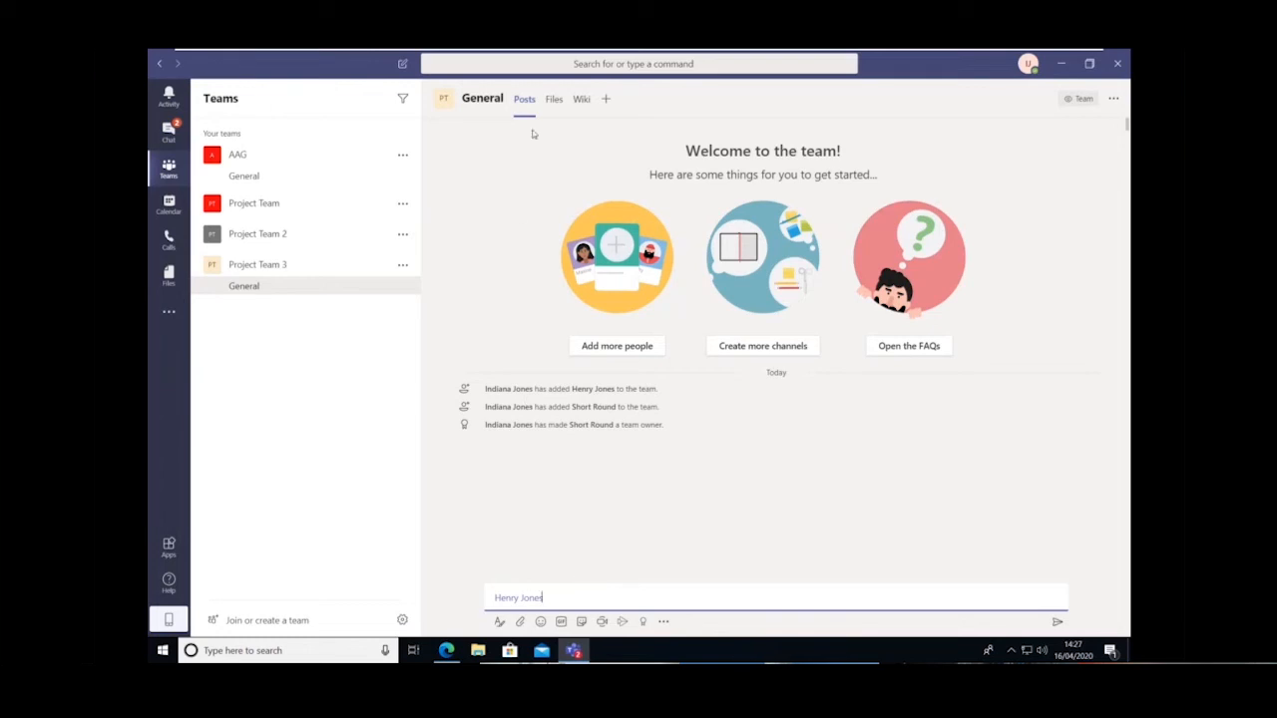
# Add a Planner tab to the General channel with a new plan named "tasks"
pyautogui.click(554, 102)
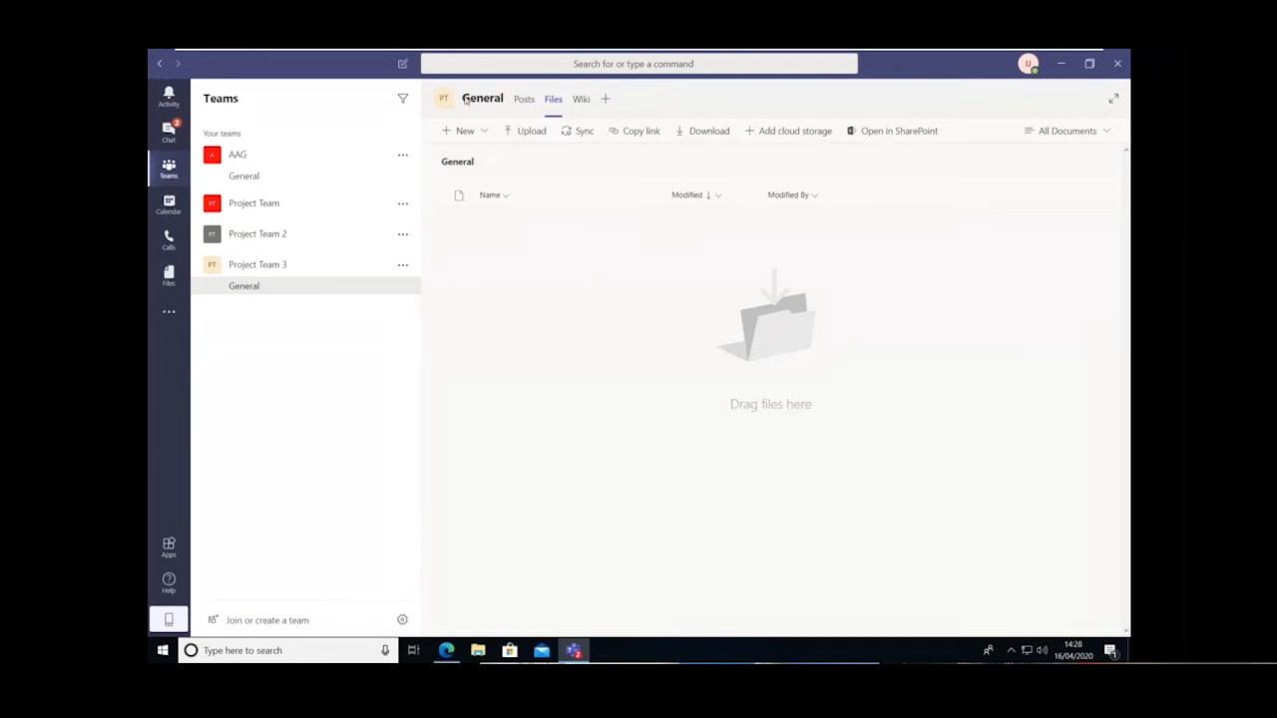
pyautogui.click(607, 100)
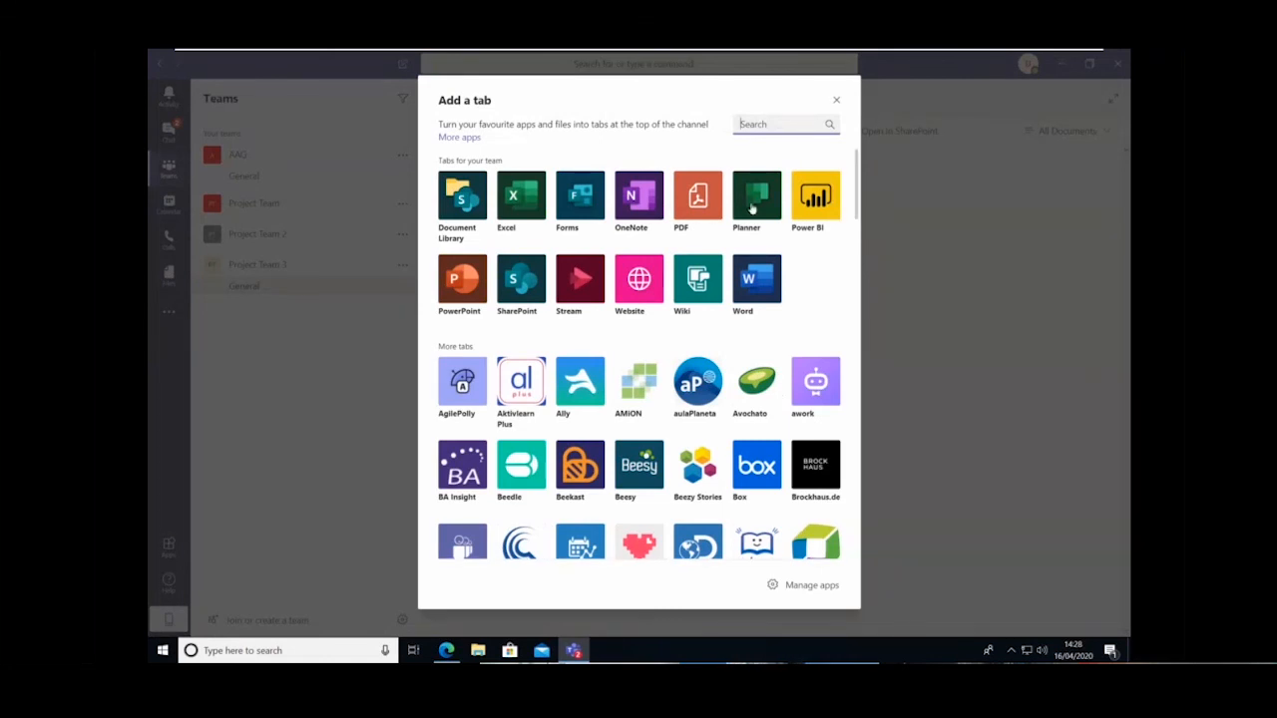
pyautogui.scroll(-7, 728, 336)
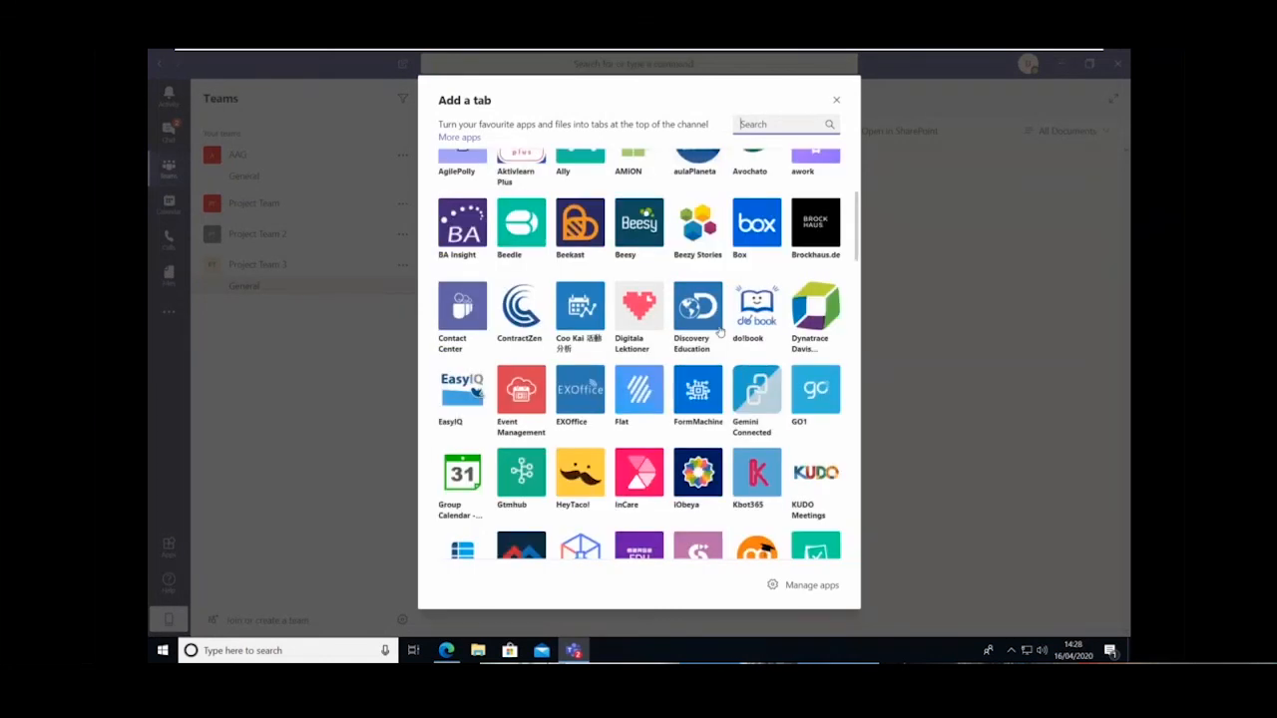
pyautogui.scroll(-8, 716, 337)
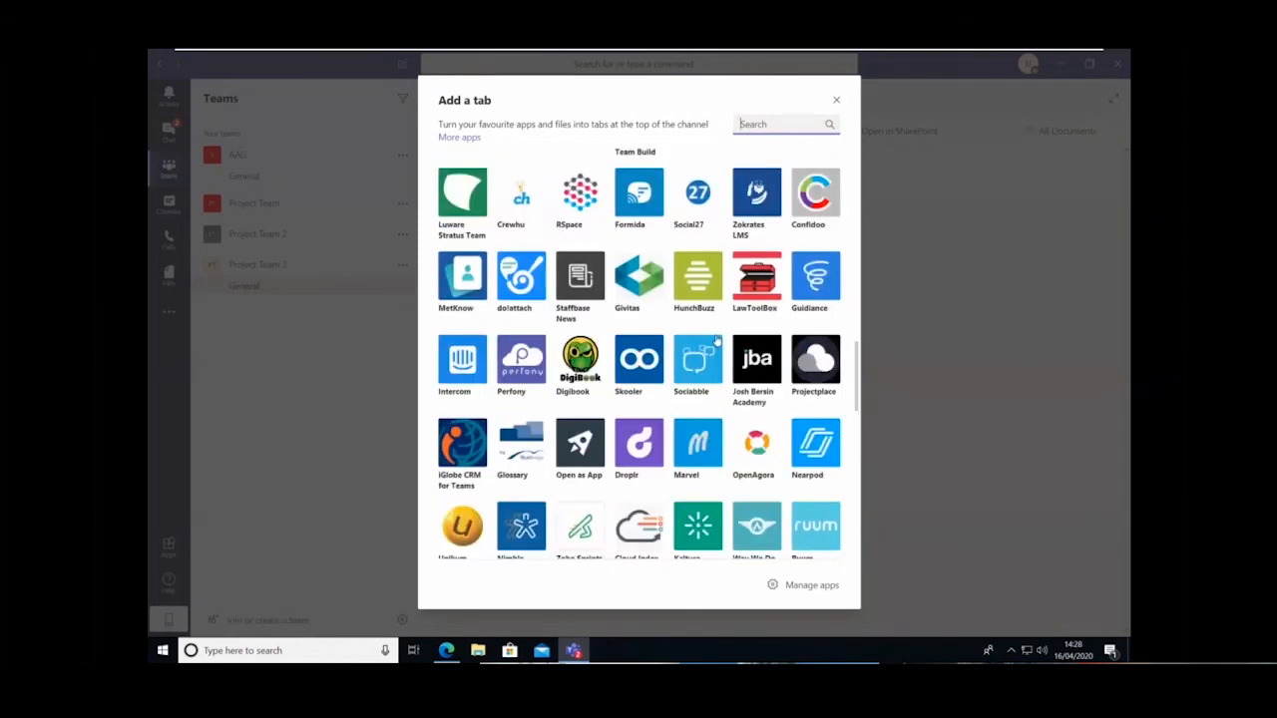
pyautogui.scroll(15, 716, 342)
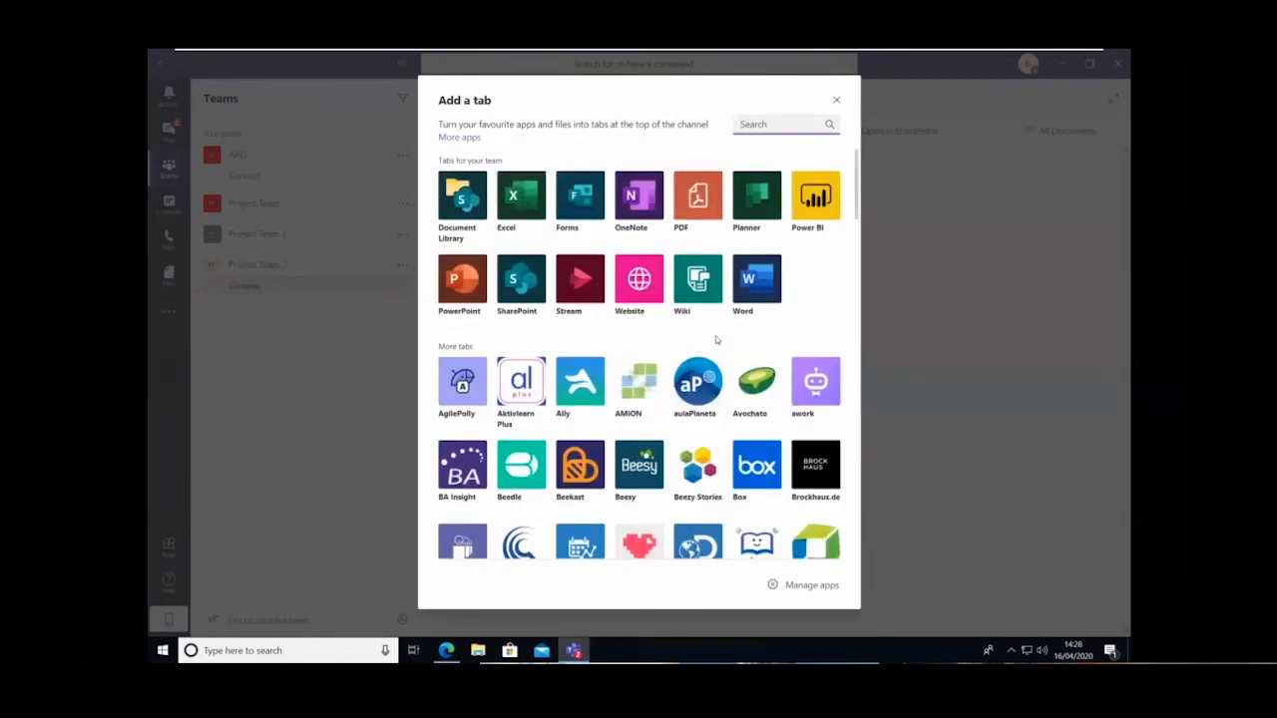
pyautogui.click(762, 197)
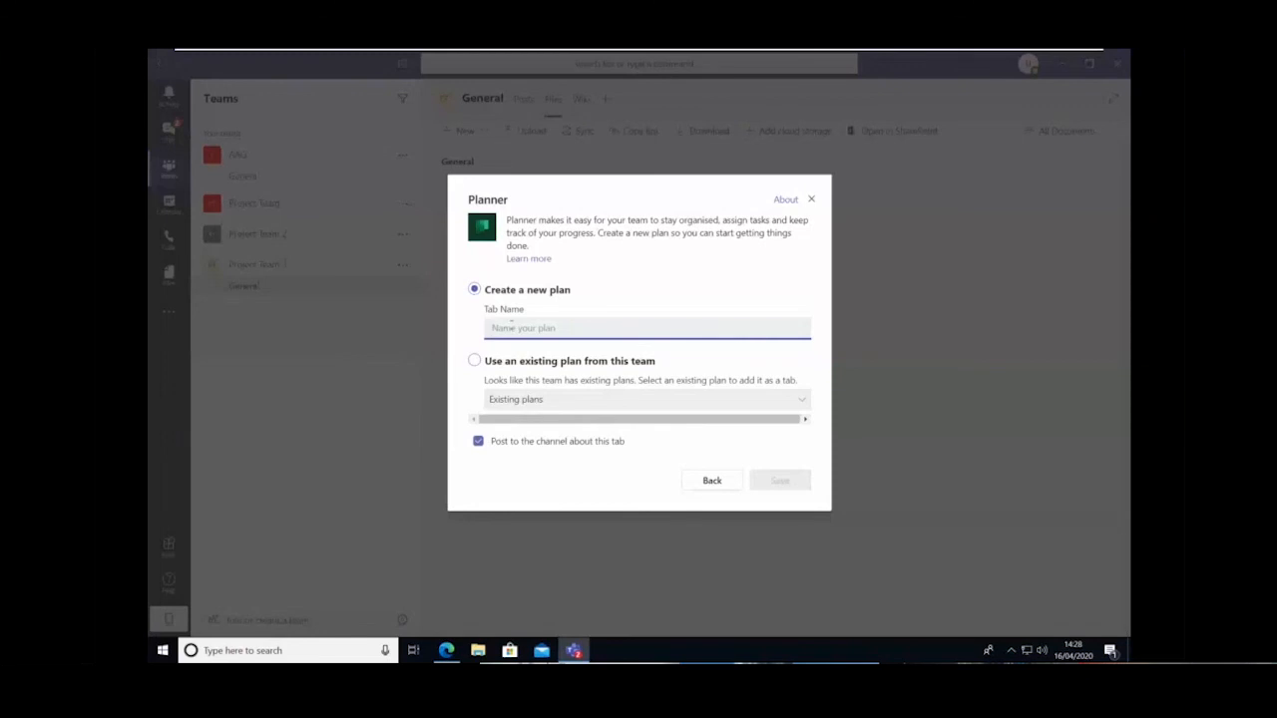
pyautogui.write('tasks')
pyautogui.click(782, 486)
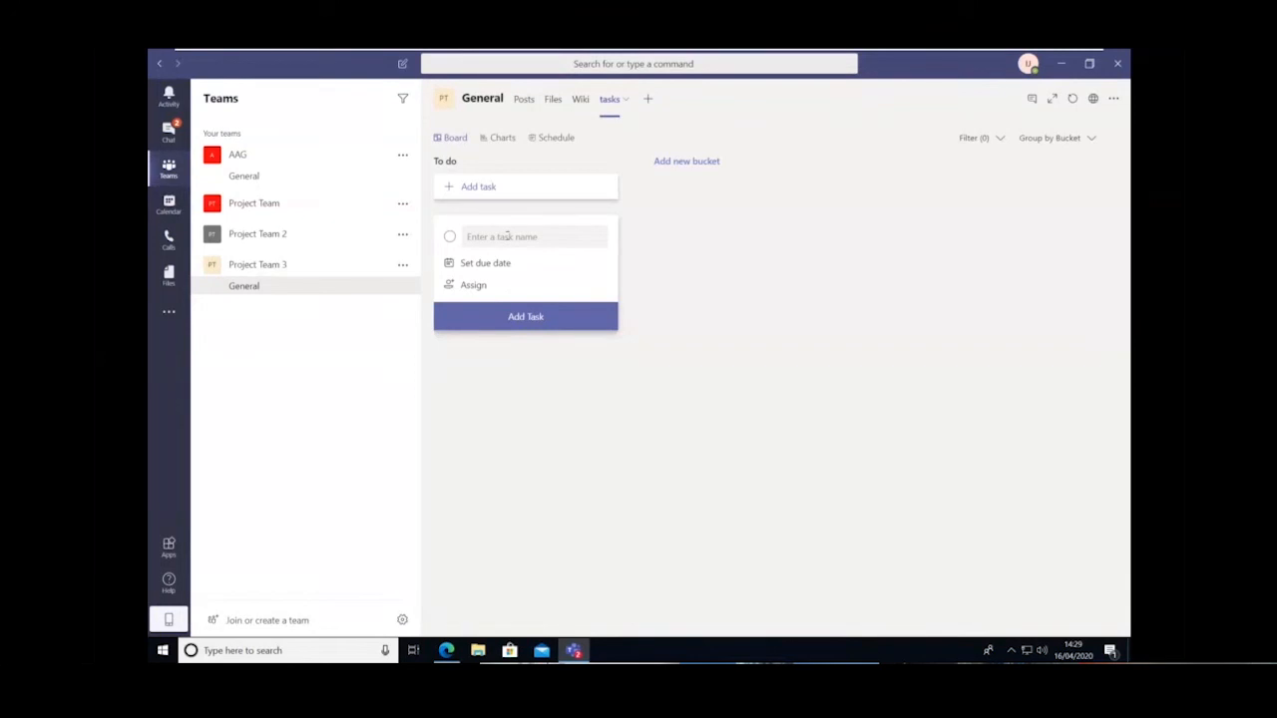
# Fill in a new To do task named "make coffee" with a due date of 17/04
pyautogui.click(497, 238)
pyautogui.write('make ')
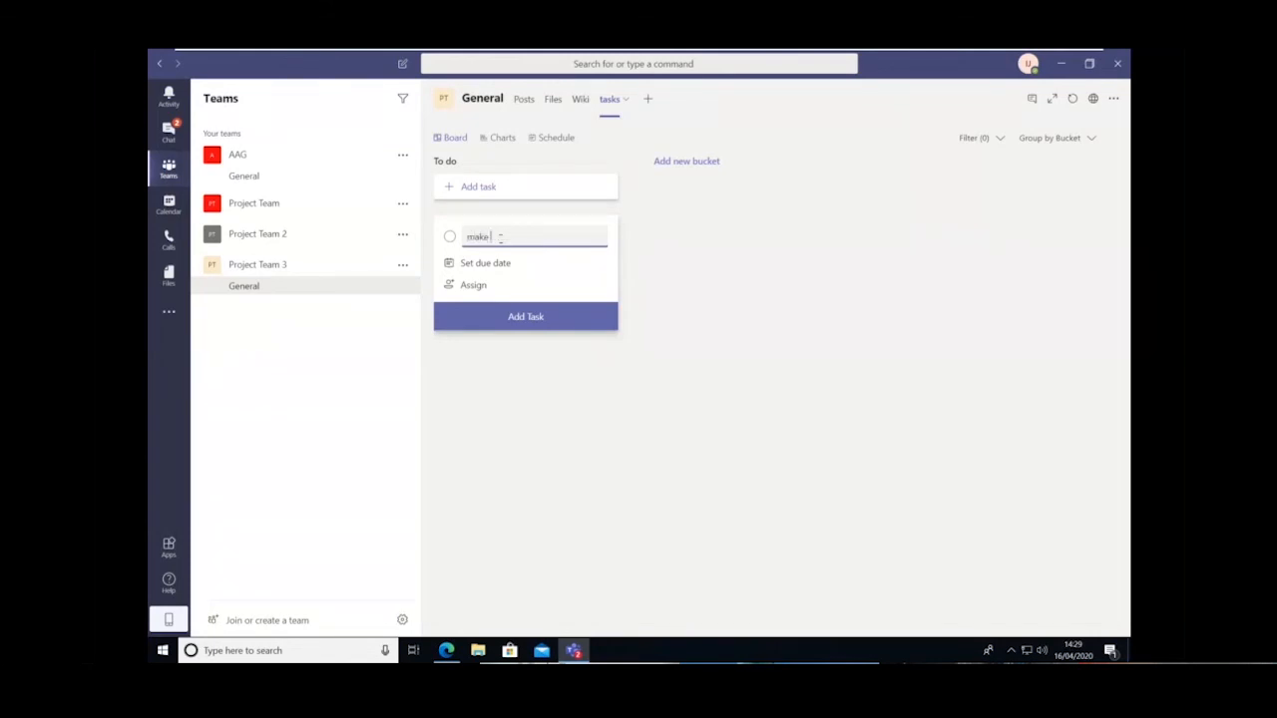
pyautogui.write('coffee')
pyautogui.click(483, 263)
pyautogui.click(548, 365)
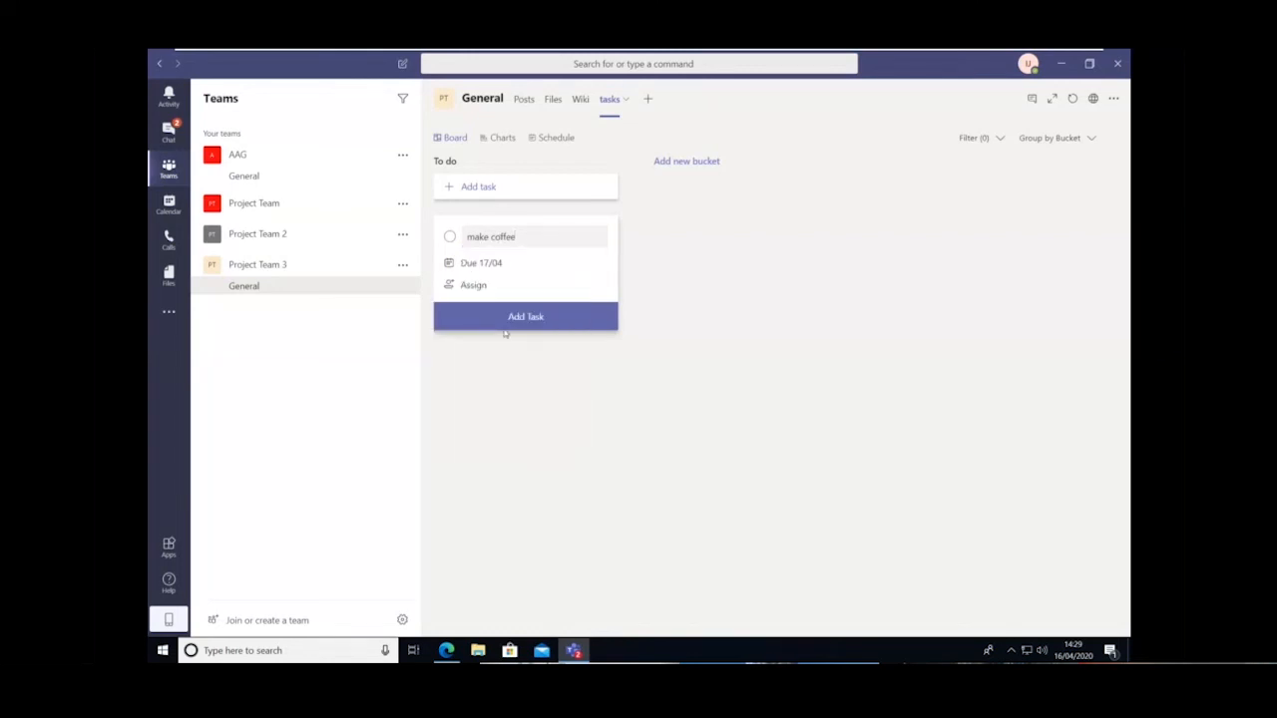
# Assign the "make coffee" task to only the first listed team member and add it to the plan
pyautogui.click(474, 286)
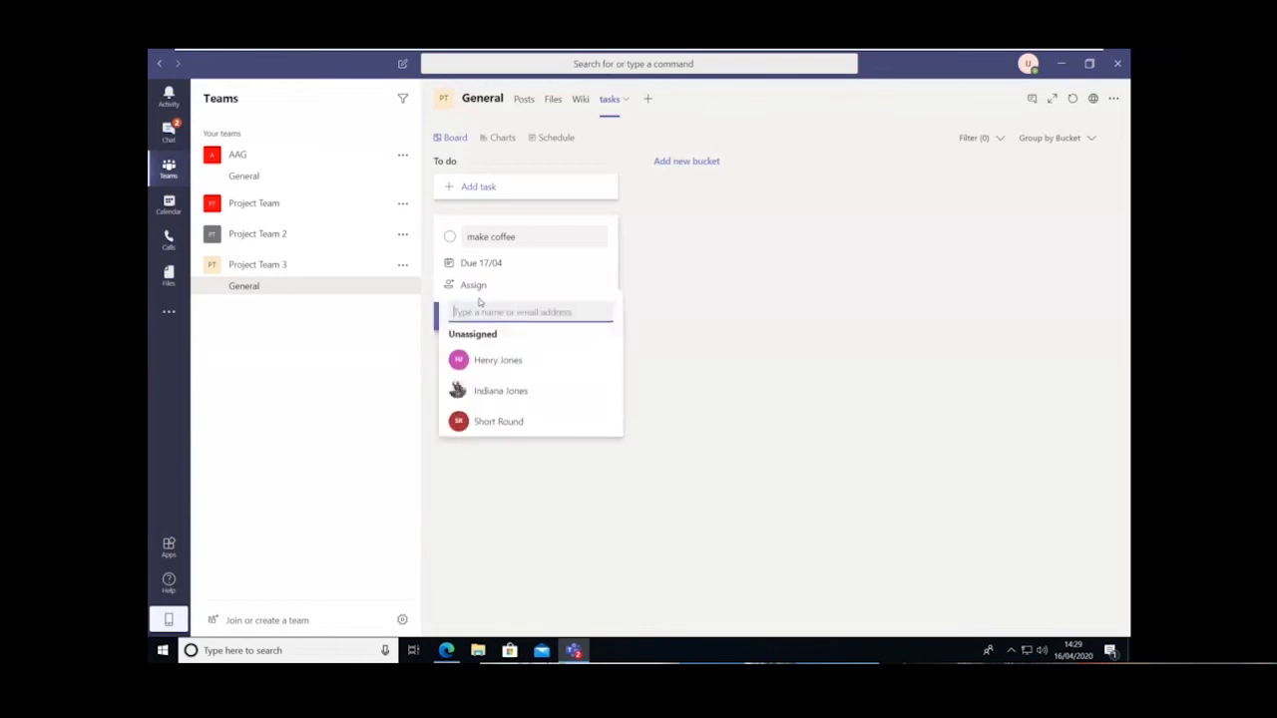
pyautogui.click(513, 361)
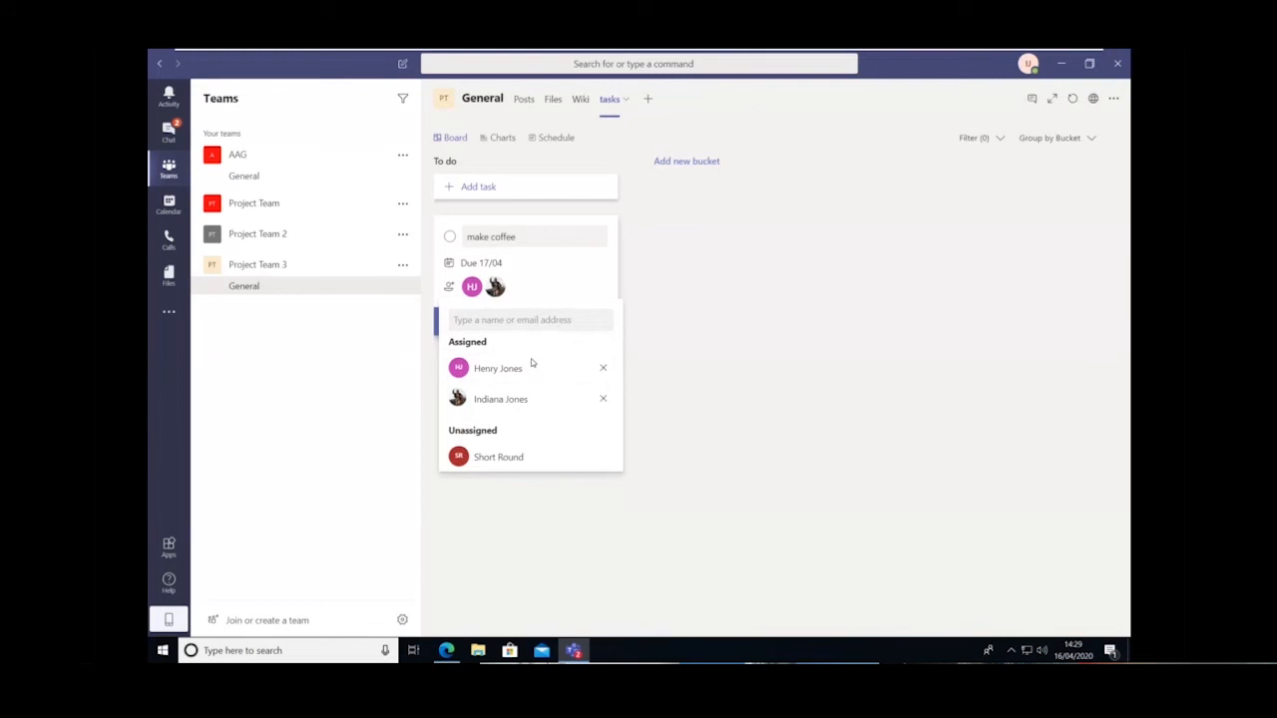
pyautogui.click(603, 399)
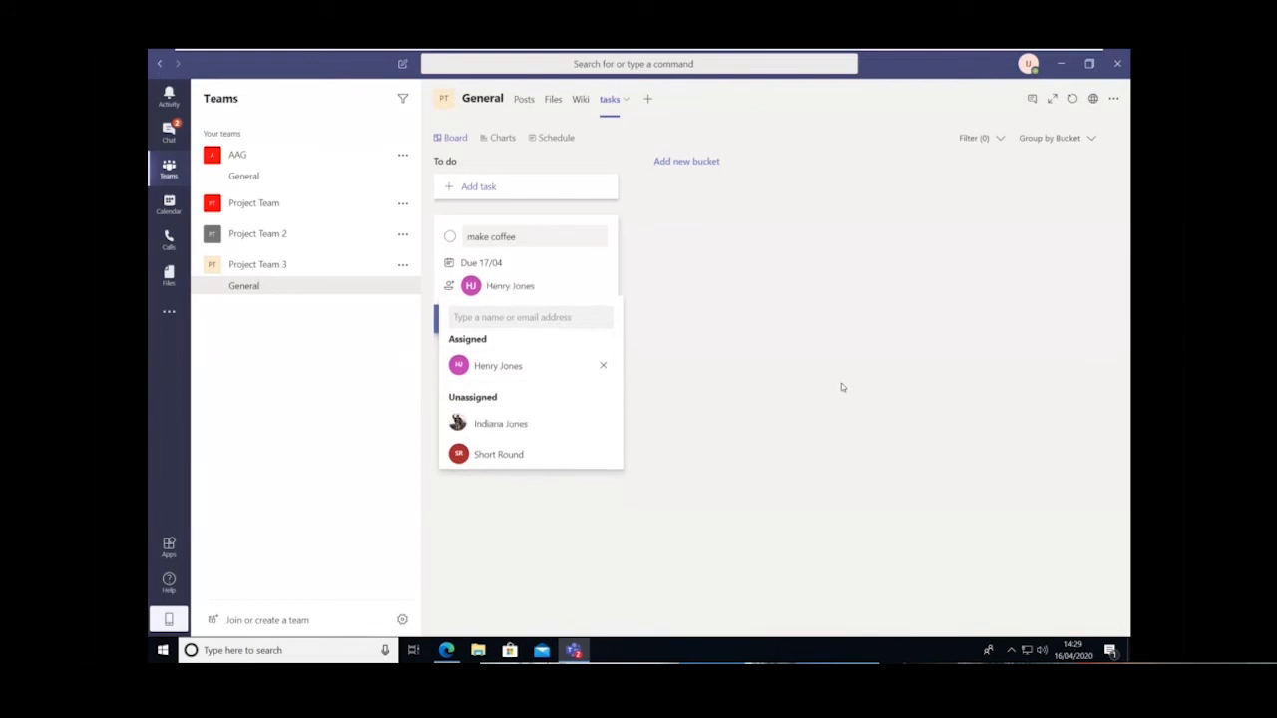
pyautogui.click(692, 293)
pyautogui.click(516, 329)
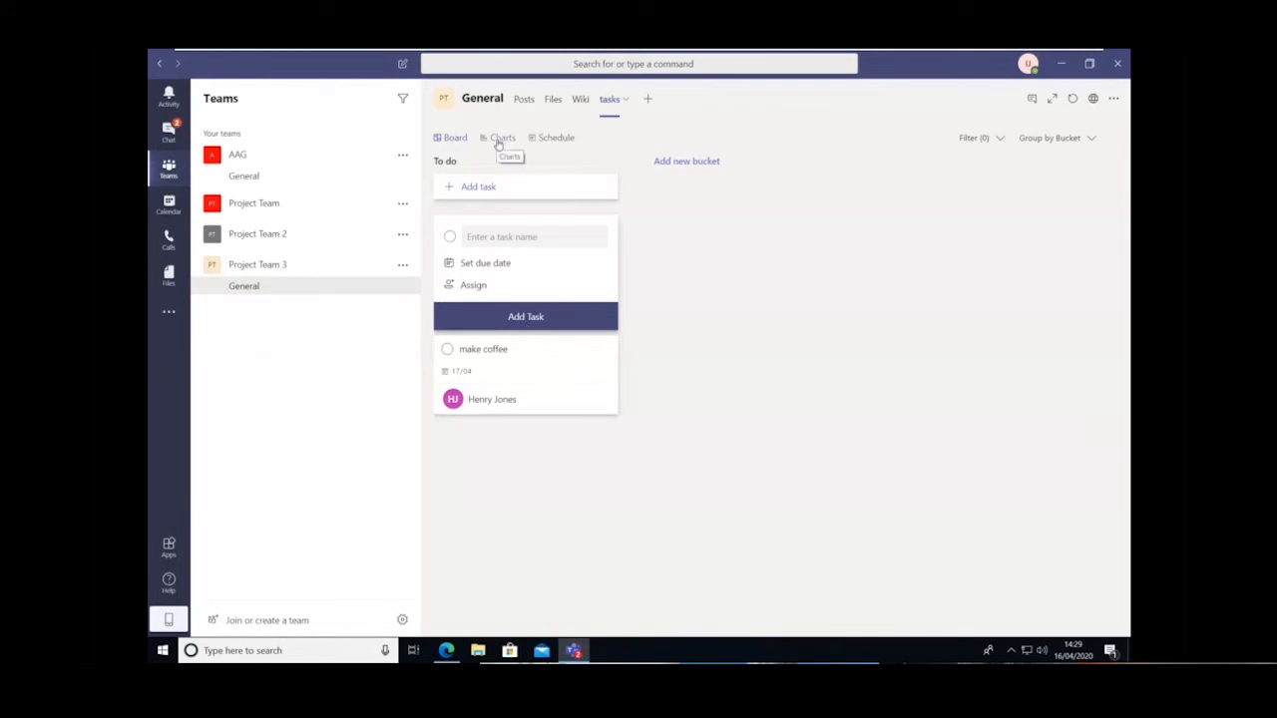
pyautogui.click(543, 317)
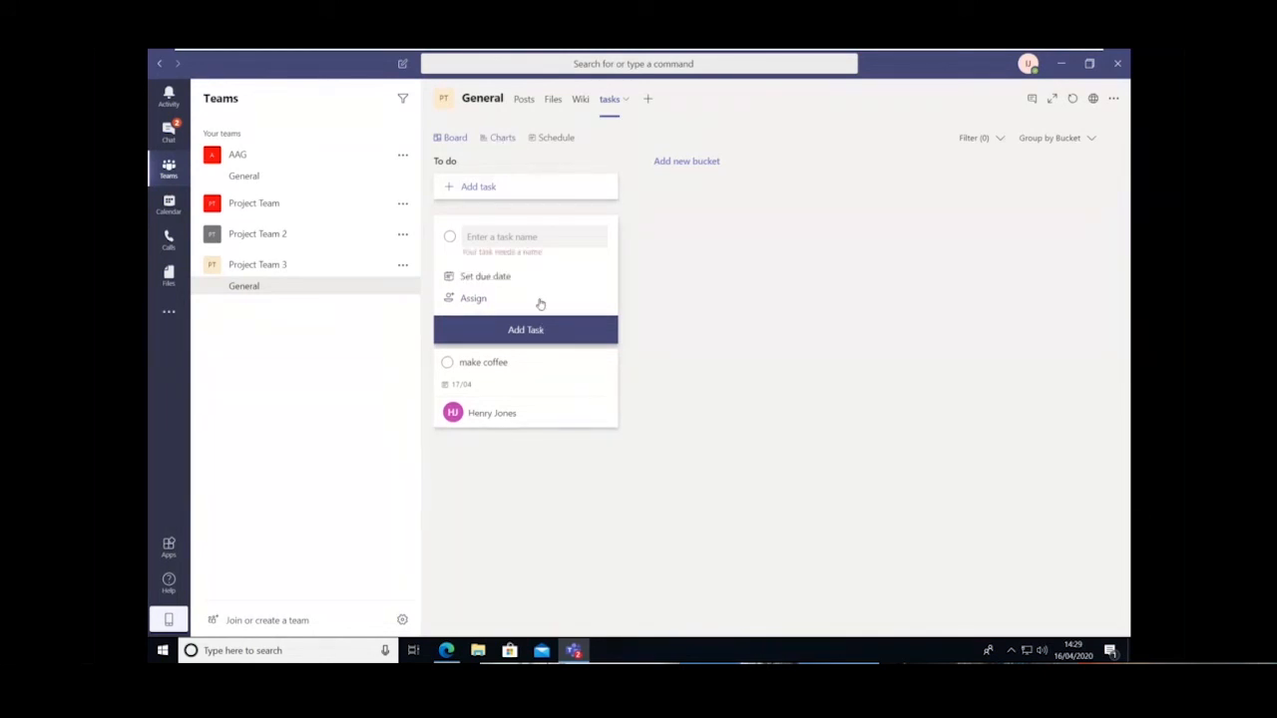
# View the tasks plan as charts and as a monthly schedule
pyautogui.click(504, 139)
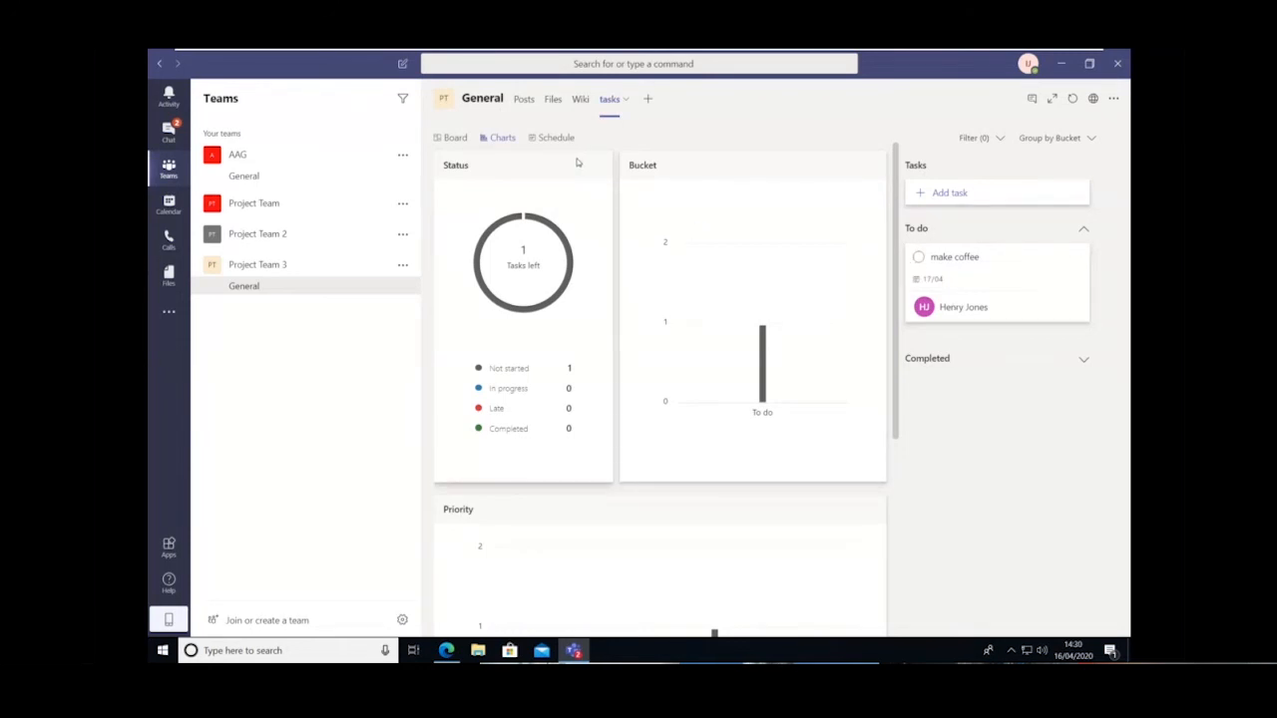
pyautogui.click(552, 138)
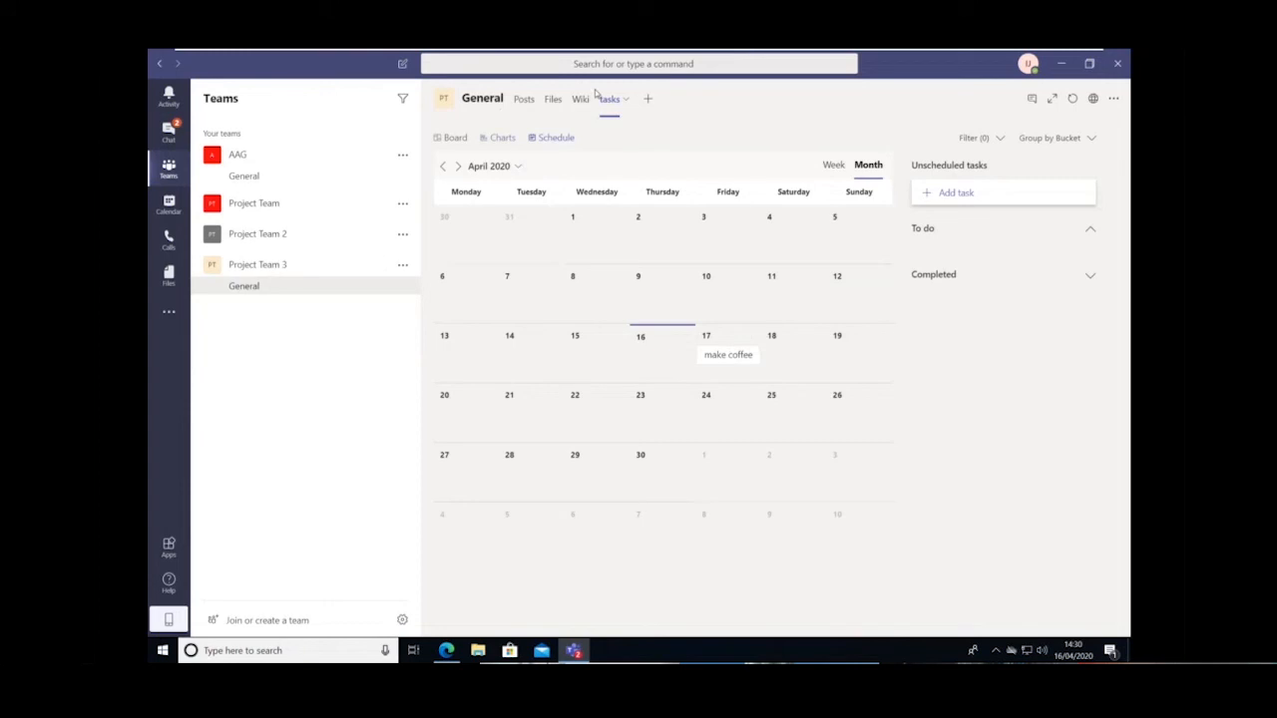
# Browse the apps that can be added as tabs to the General channel, and close the list without adding one
pyautogui.click(646, 102)
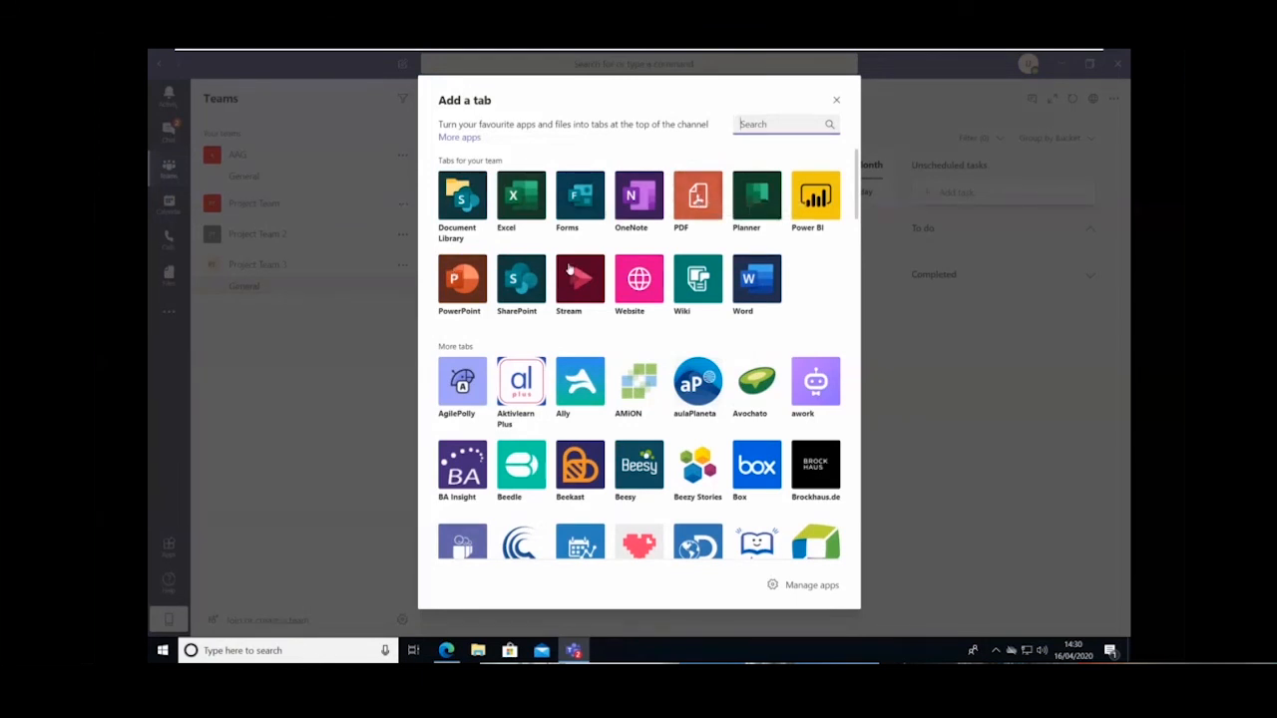
pyautogui.scroll(-3, 569, 269)
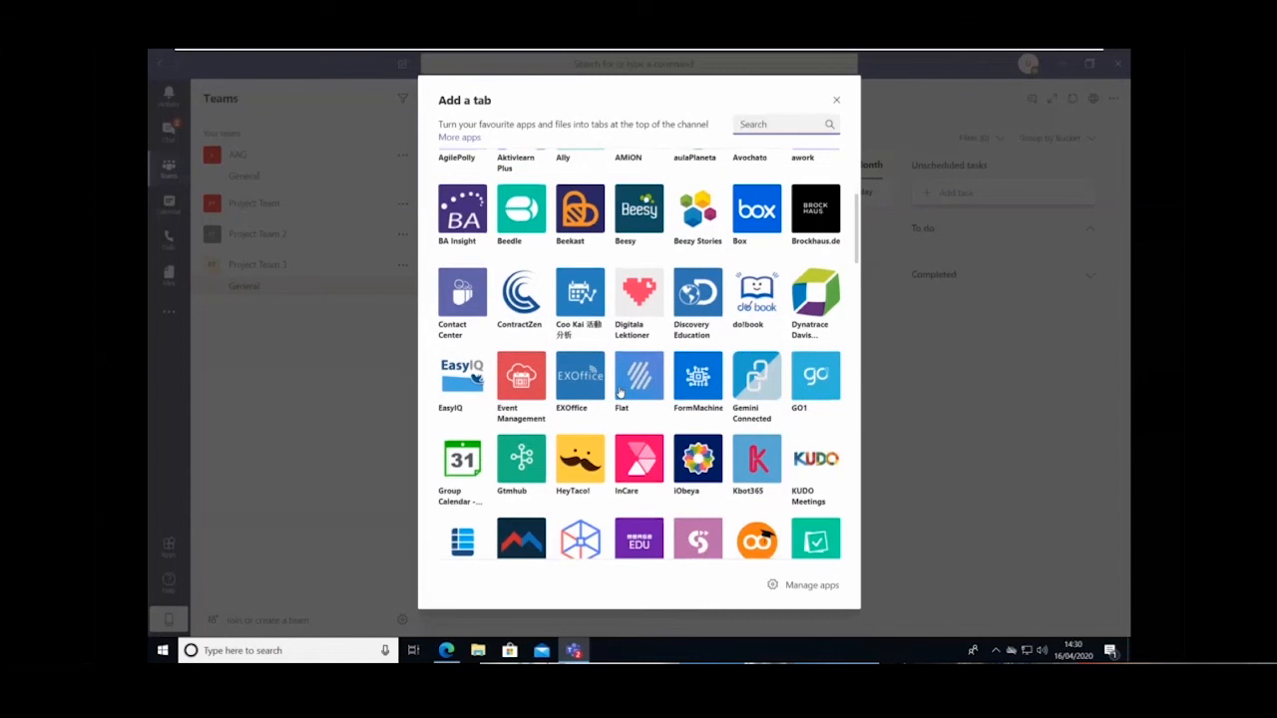
pyautogui.scroll(4, 618, 392)
pyautogui.click(835, 101)
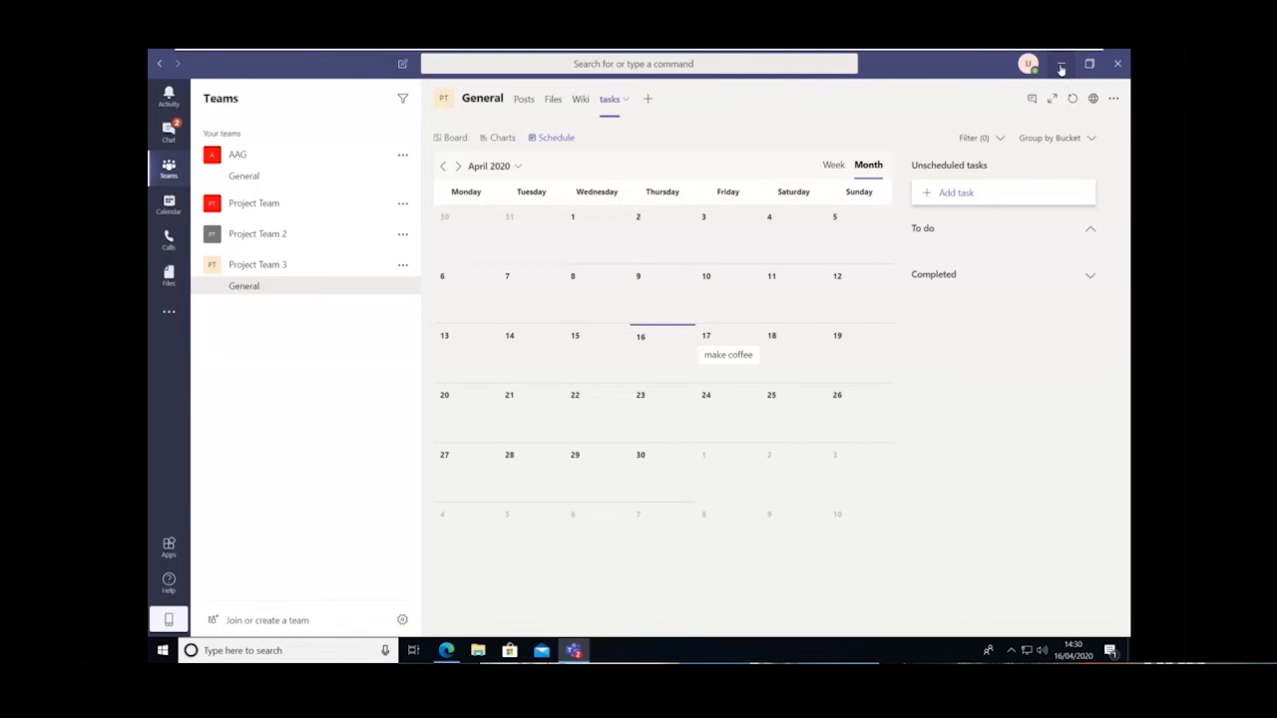
# Leave the full-screen view of the Windows 10 x64 (3) virtual machine
pyautogui.click(1061, 67)
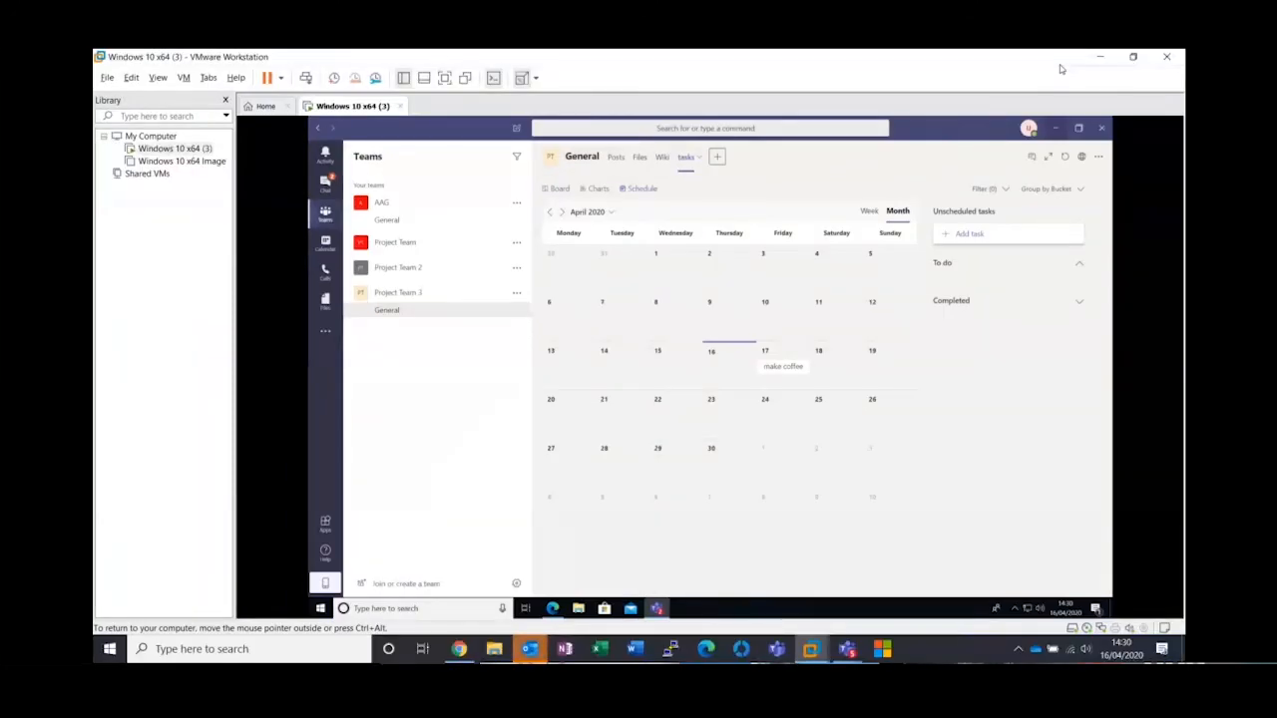
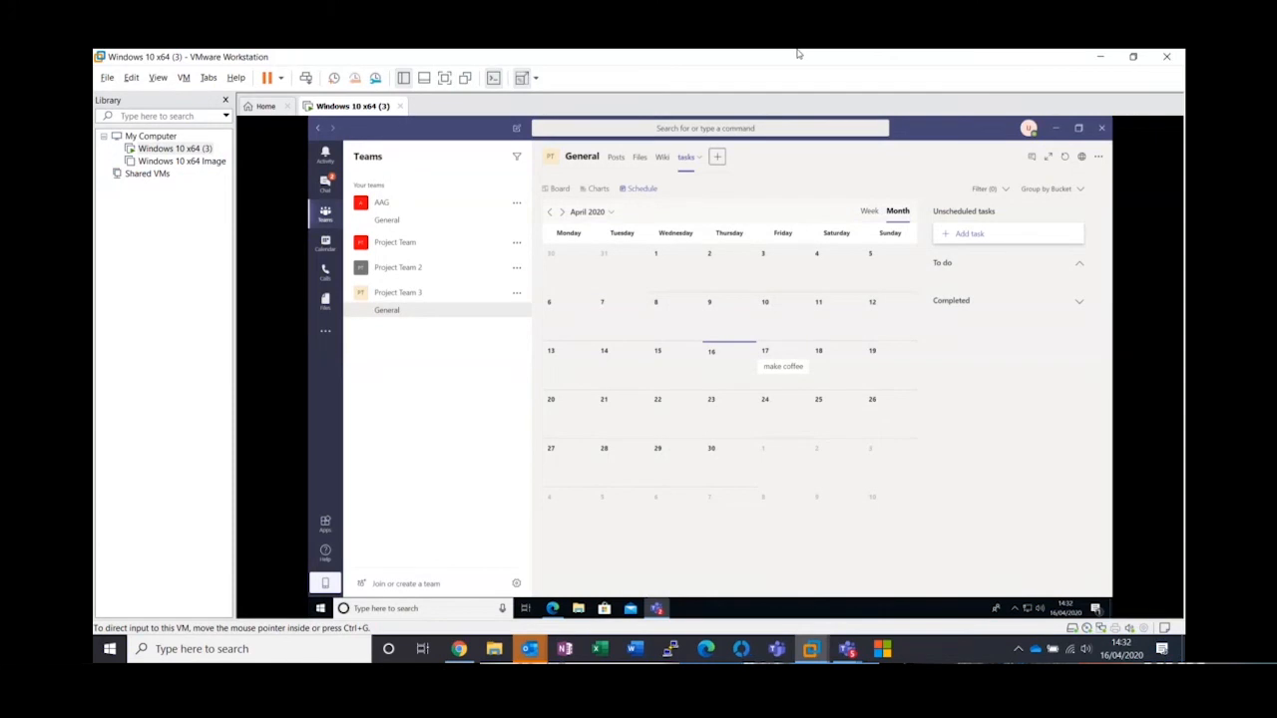
# Switch to the host computer's Teams window and show the file attachment sources in the pinned one-to-one chat
pyautogui.click(848, 652)
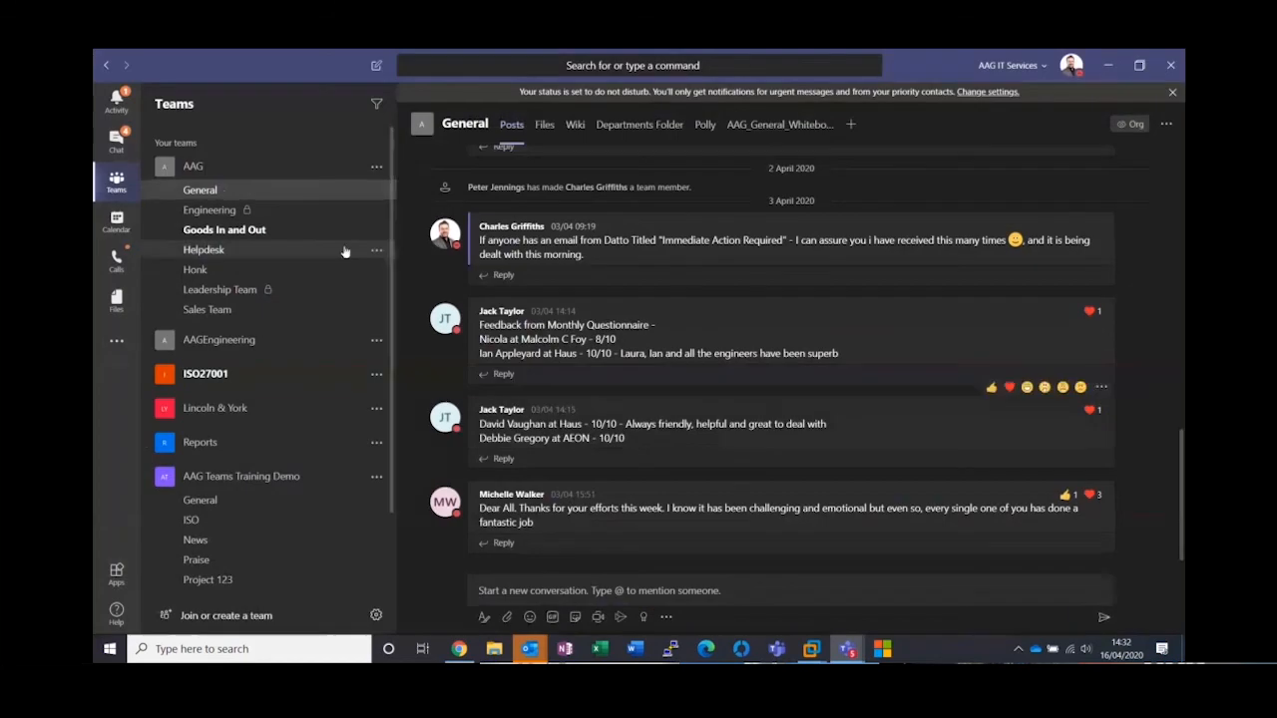
pyautogui.click(116, 140)
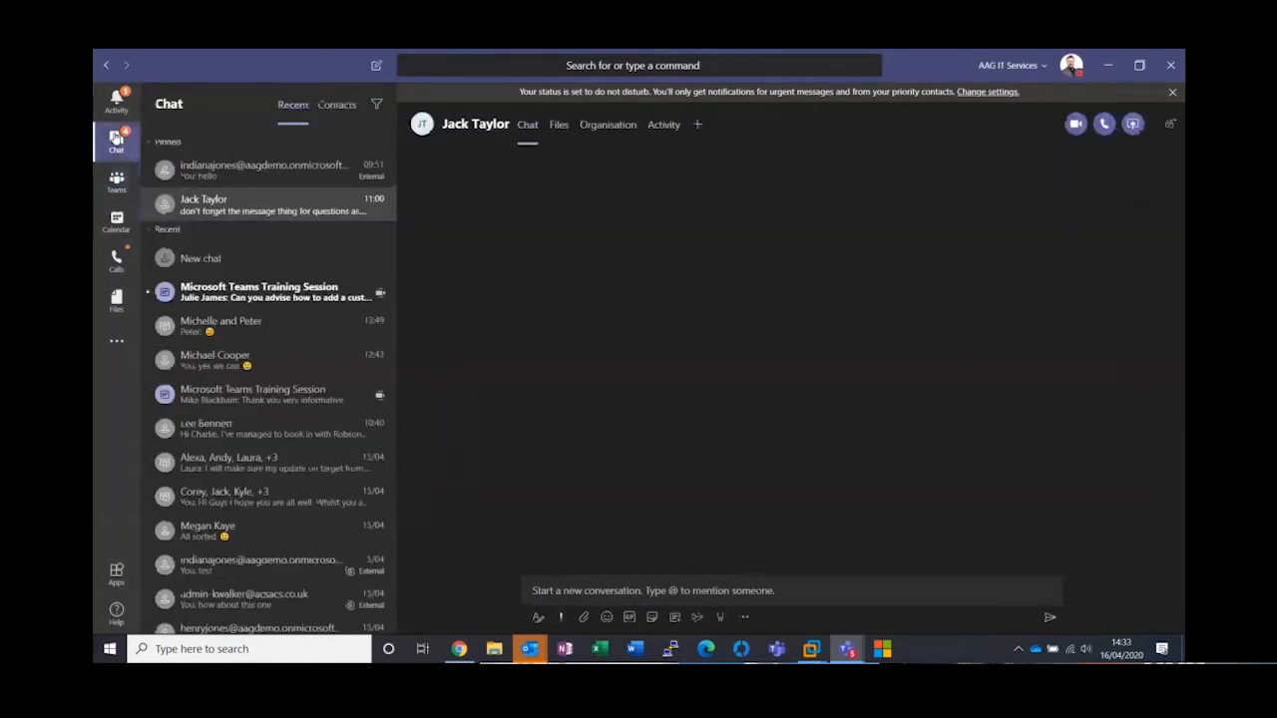
pyautogui.click(585, 617)
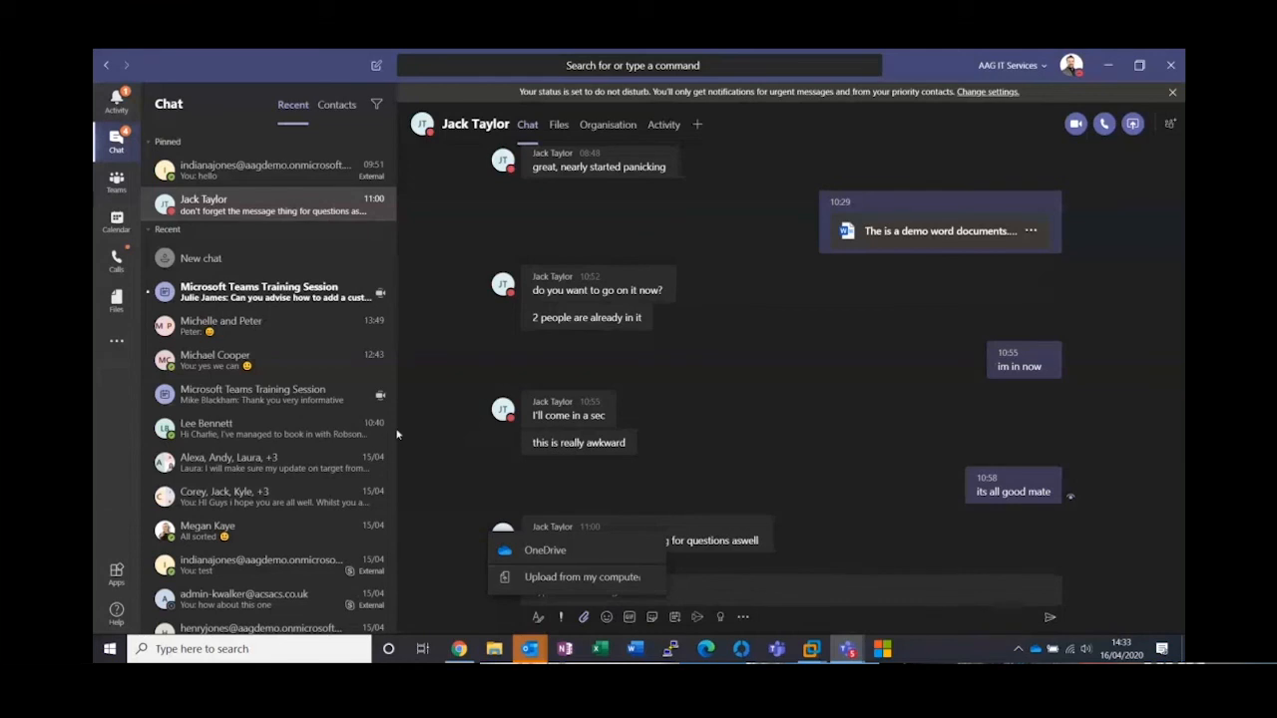
# Return to the virtual machine and show the file upload picker for Project Team 3's General channel, closing it without choosing a file
pyautogui.moveTo(811, 649)
pyautogui.click(870, 565)
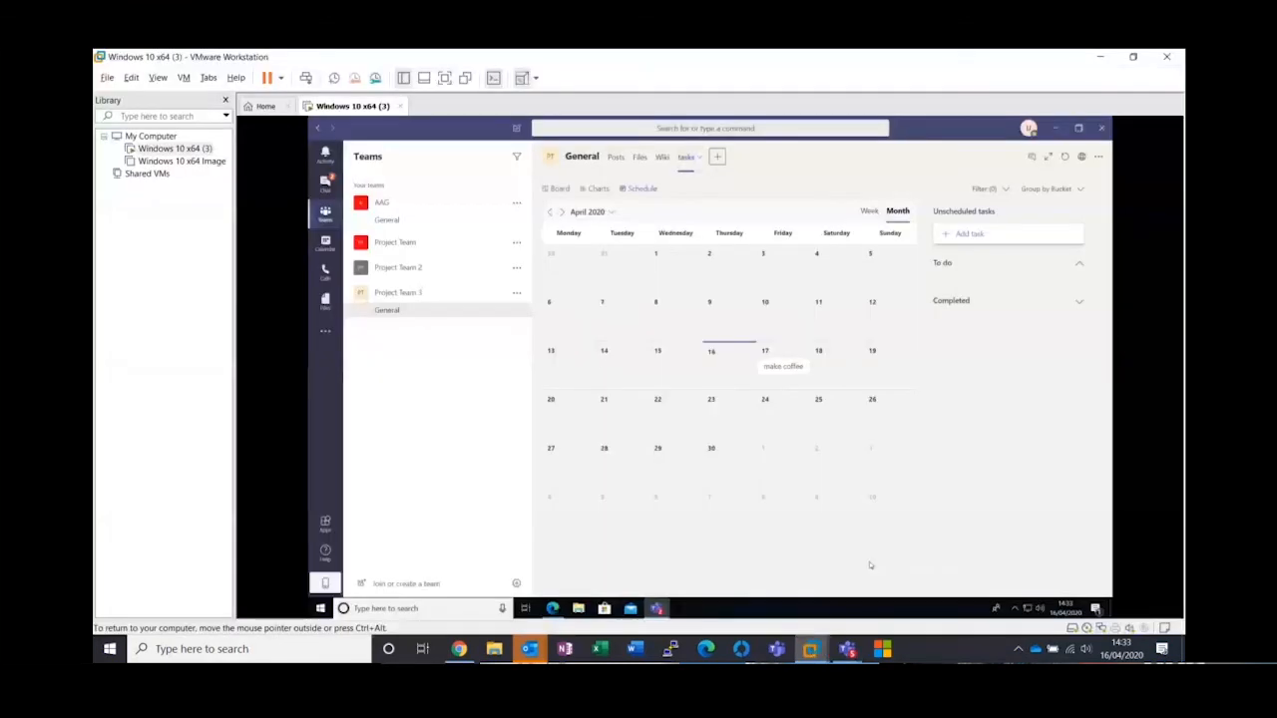
pyautogui.click(639, 159)
pyautogui.click(623, 183)
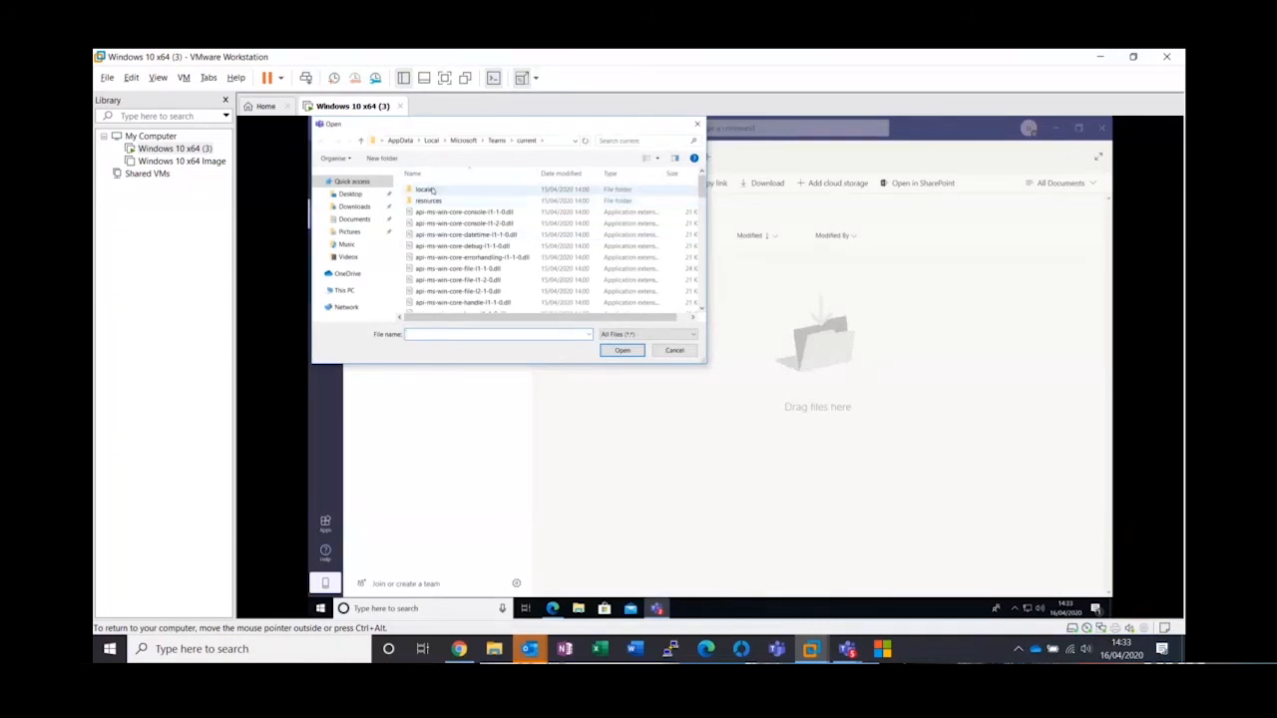
pyautogui.click(676, 351)
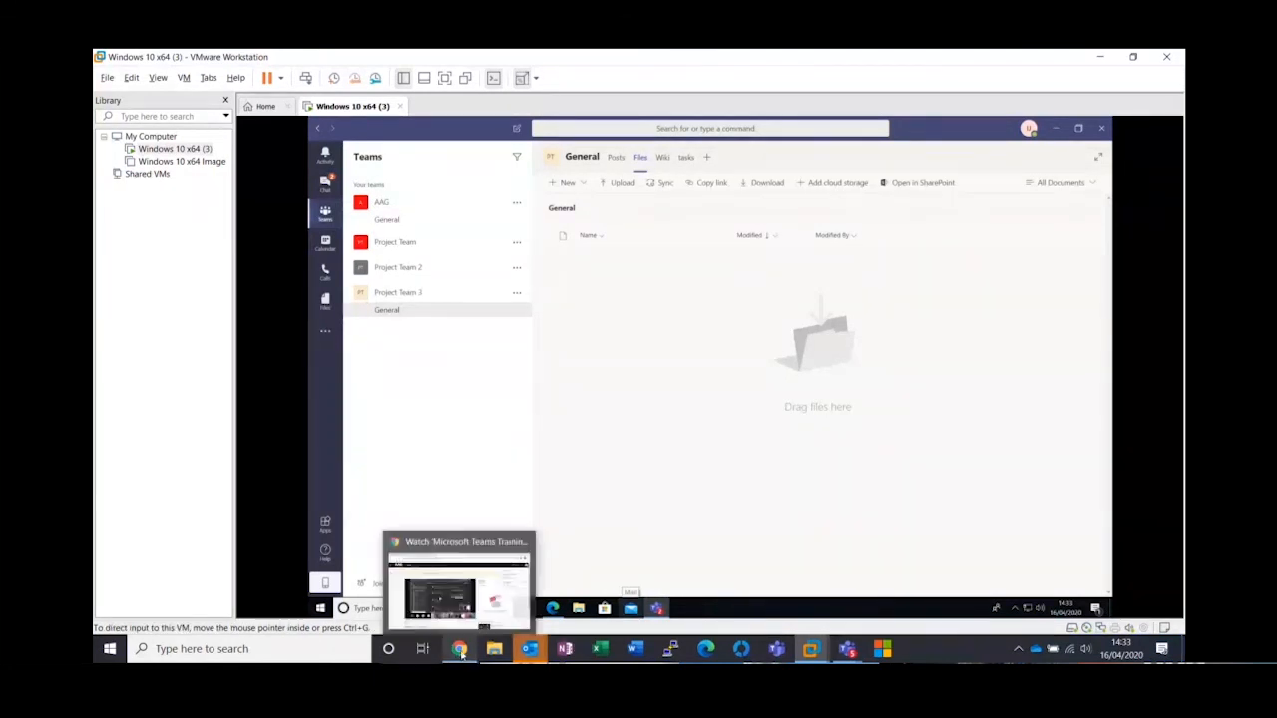
# Switch to OneDrive in Chrome and sort the Microsoft Teams Chat Files folder by modified date, newer to older
pyautogui.click(444, 578)
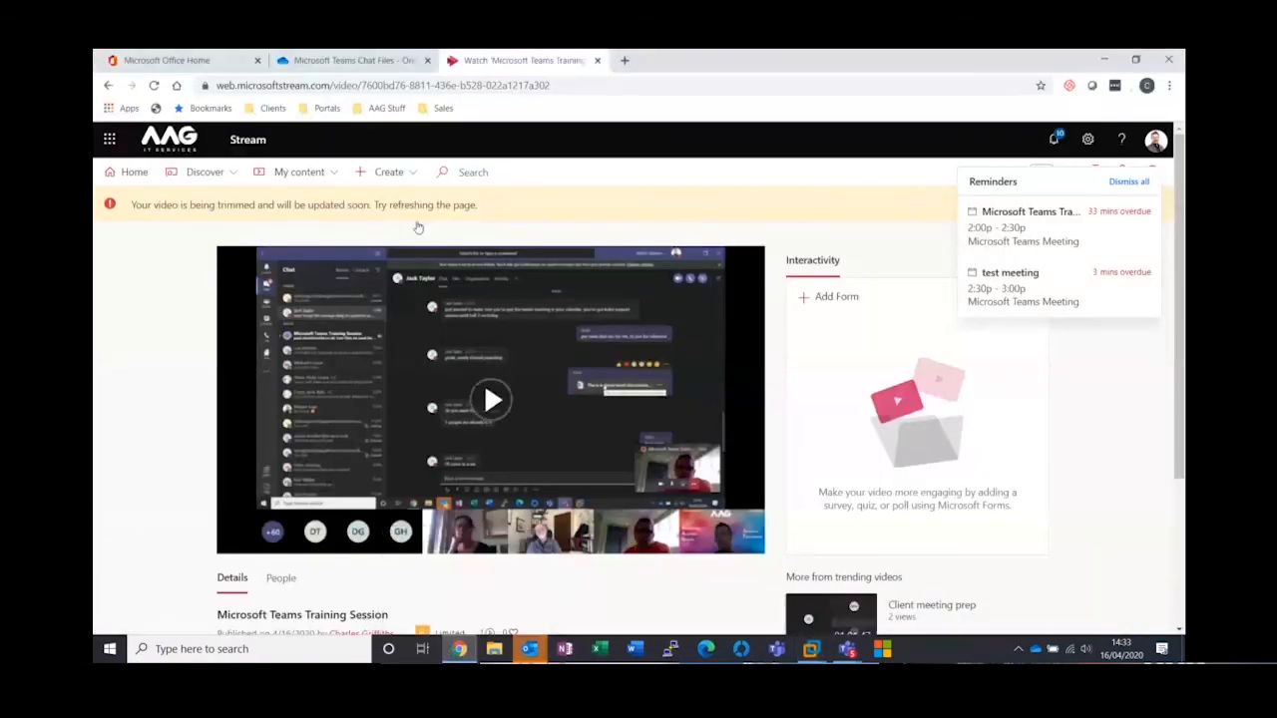
pyautogui.click(354, 60)
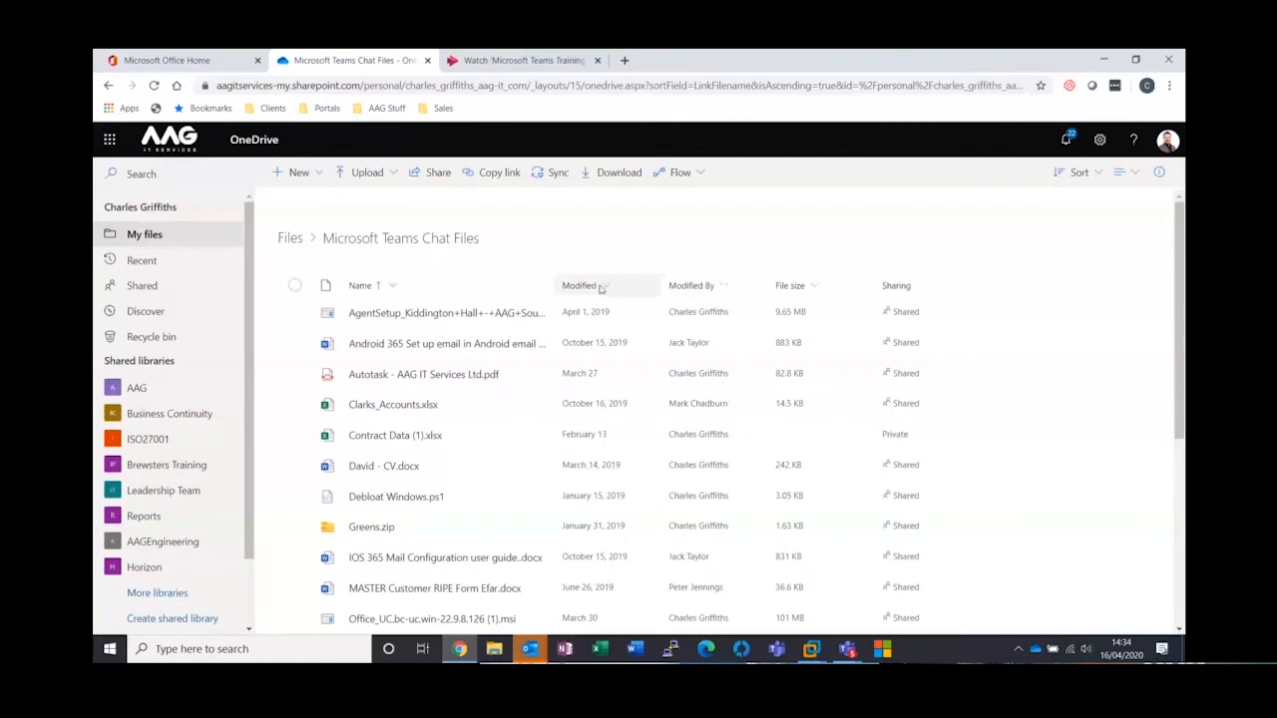
pyautogui.click(584, 287)
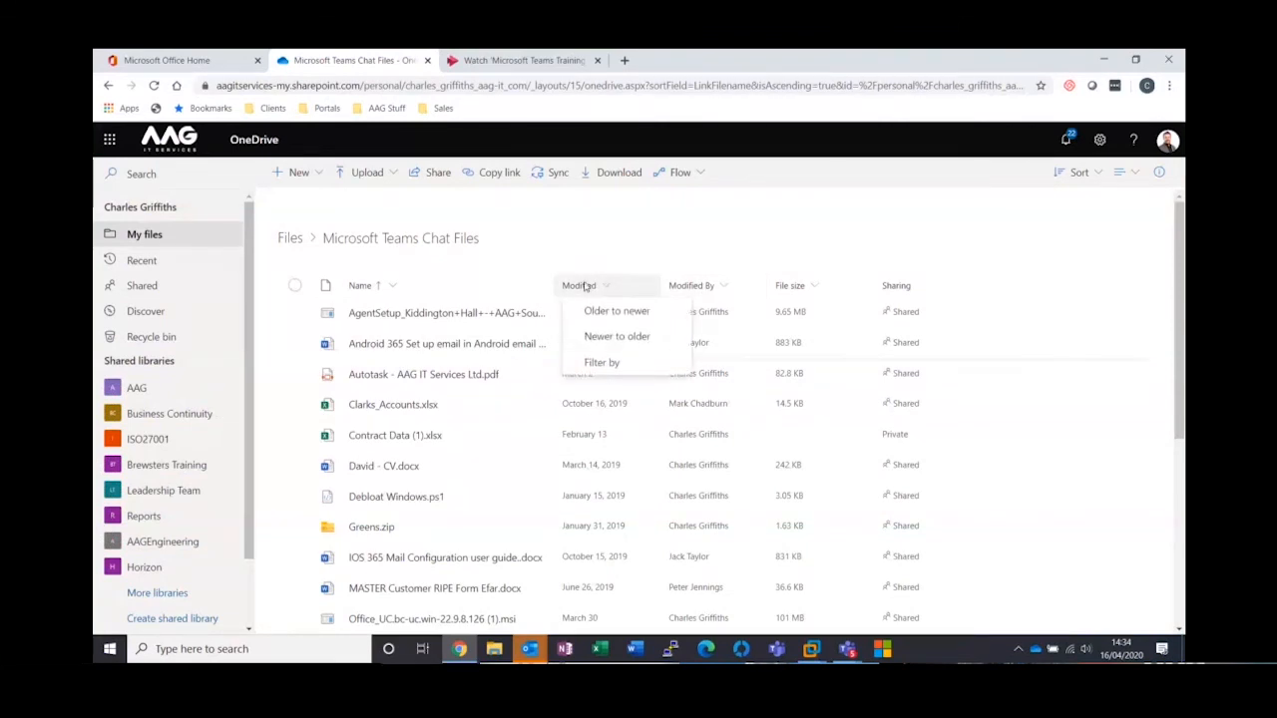
pyautogui.click(614, 338)
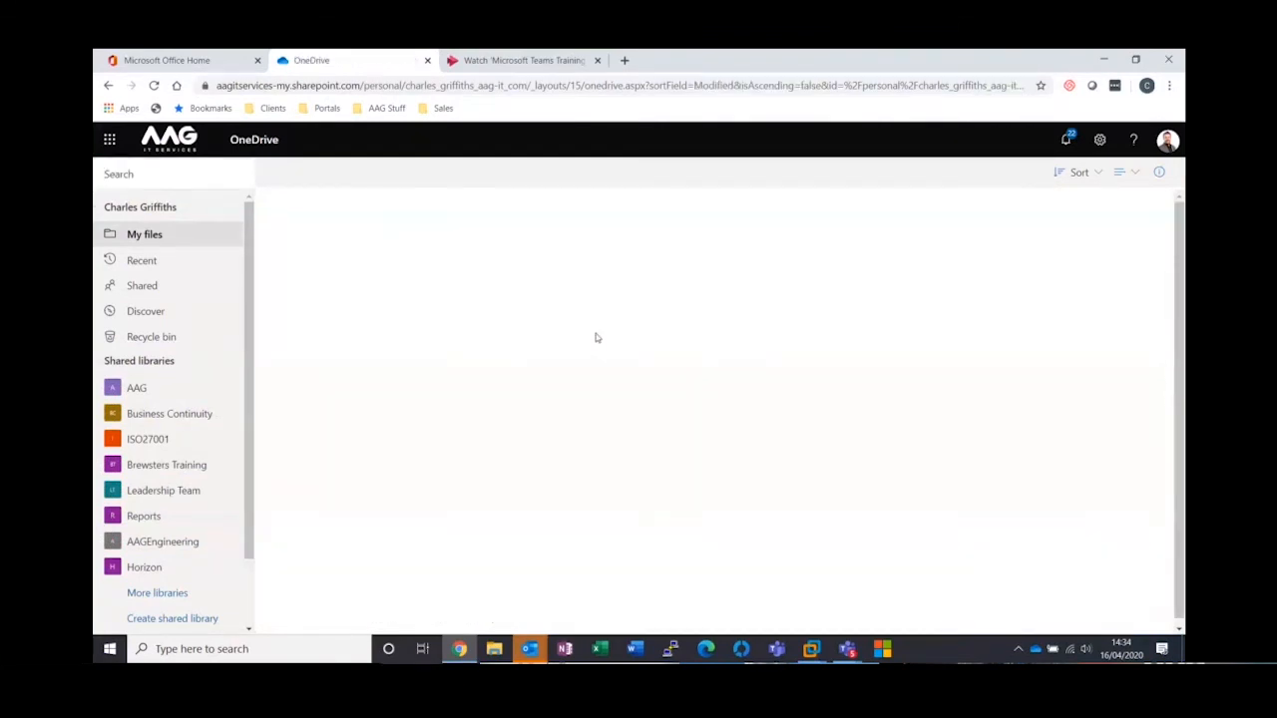
# Open version 6.0 of the demo Word document in Word from its version history
pyautogui.moveTo(435, 318)
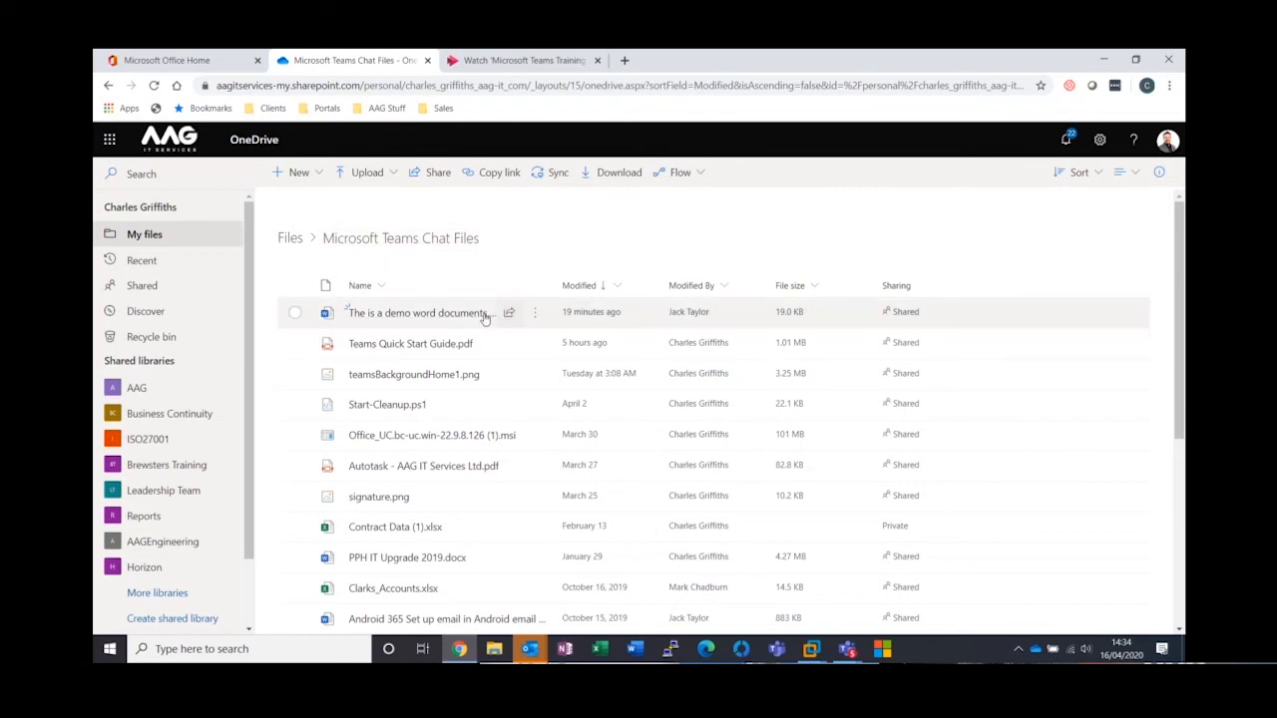
pyautogui.moveTo(508, 315)
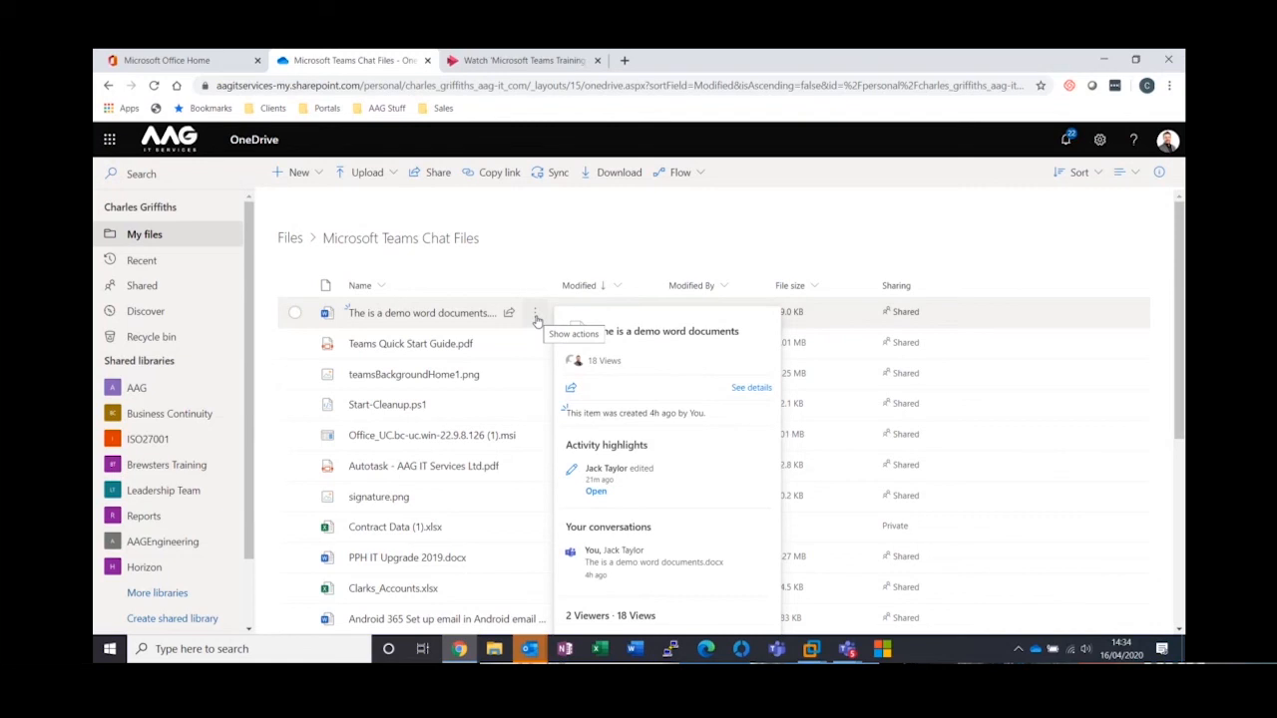
pyautogui.click(536, 315)
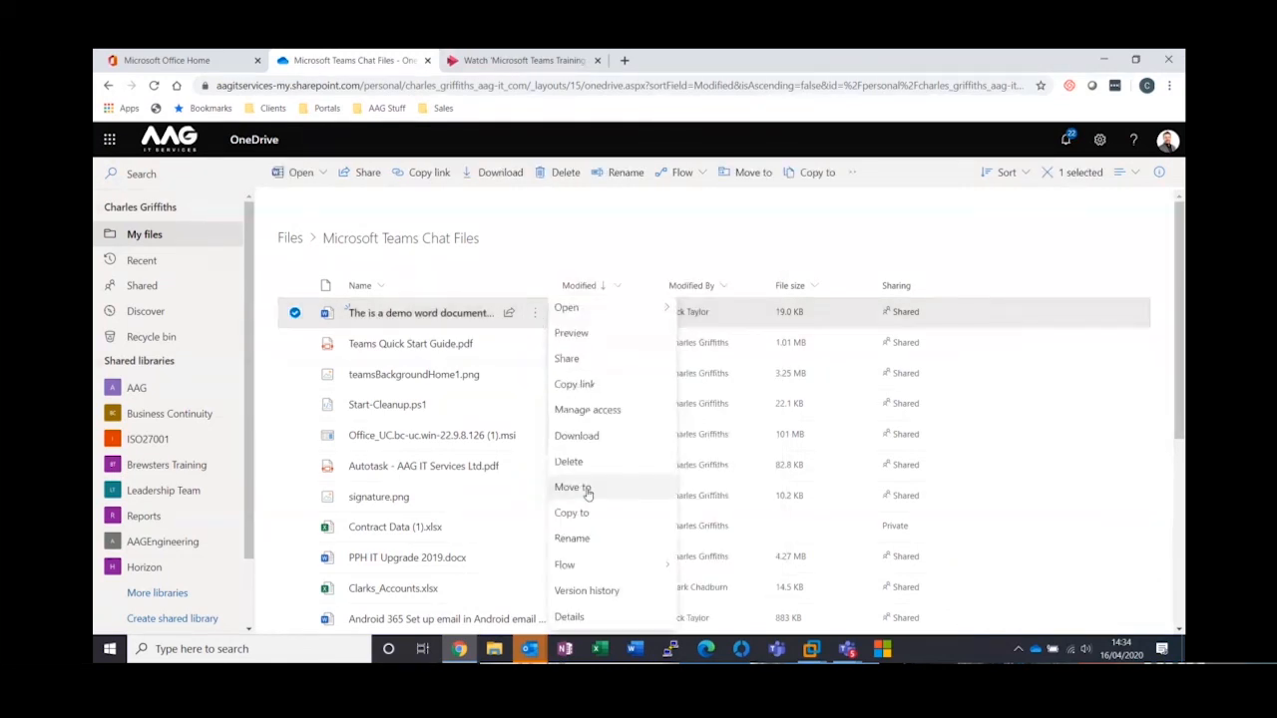
pyautogui.click(587, 590)
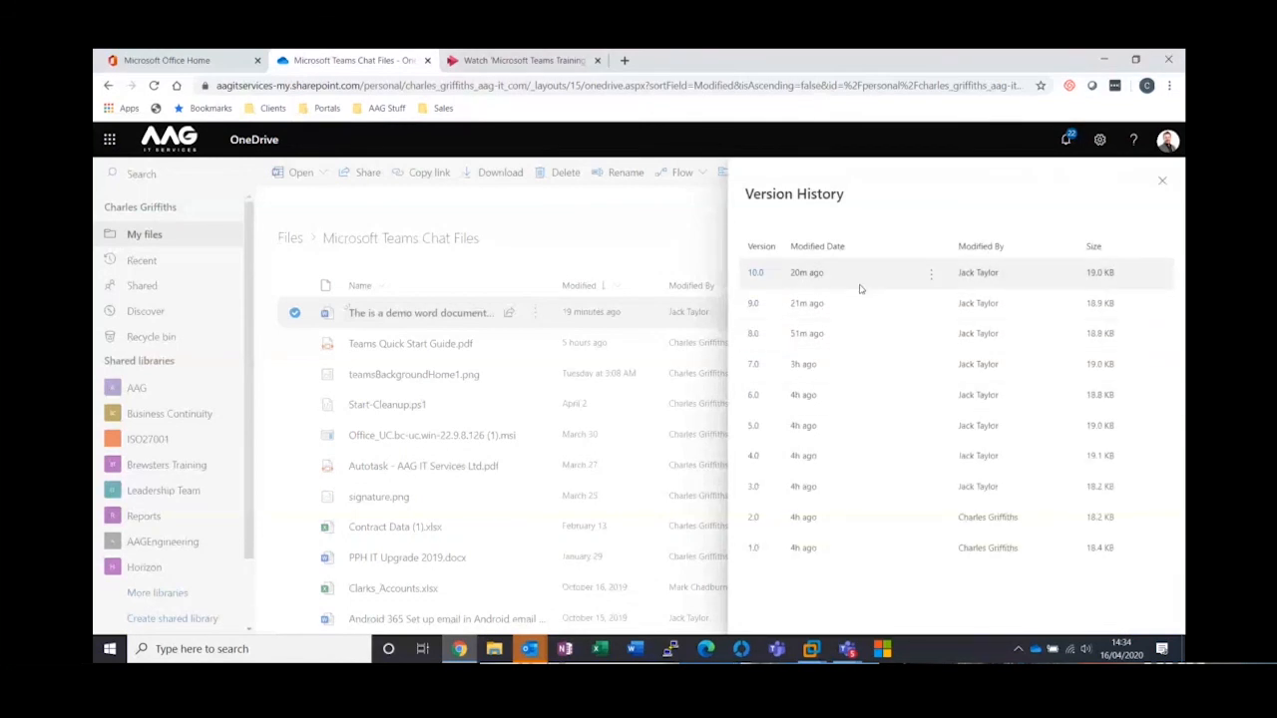
pyautogui.click(753, 395)
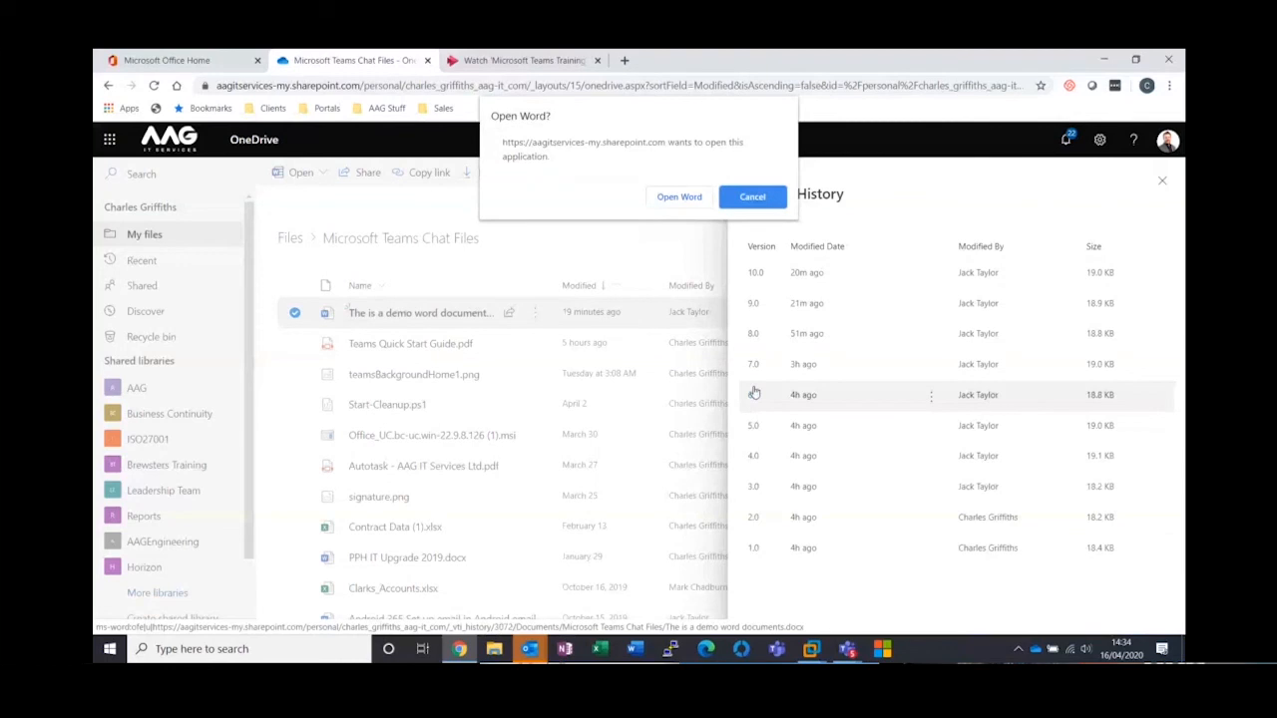
pyautogui.click(689, 200)
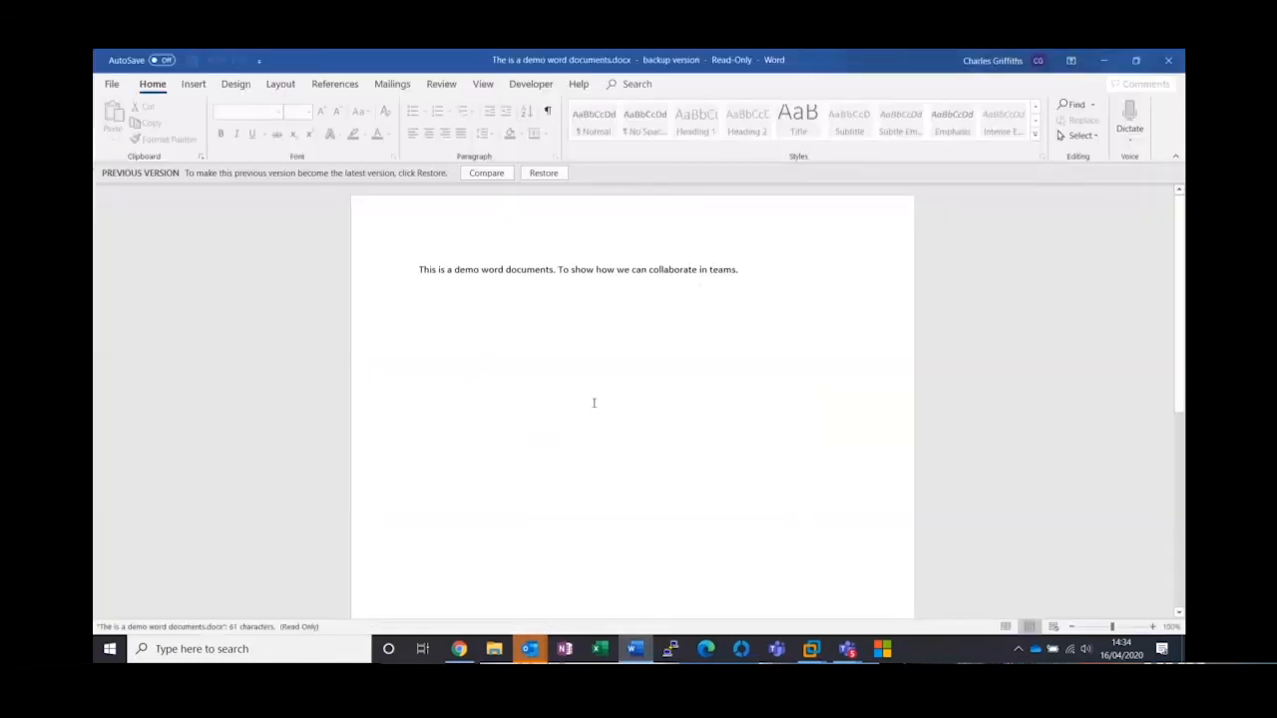
# Compare the previous version with the current document and close the comparison without saving it
pyautogui.click(486, 173)
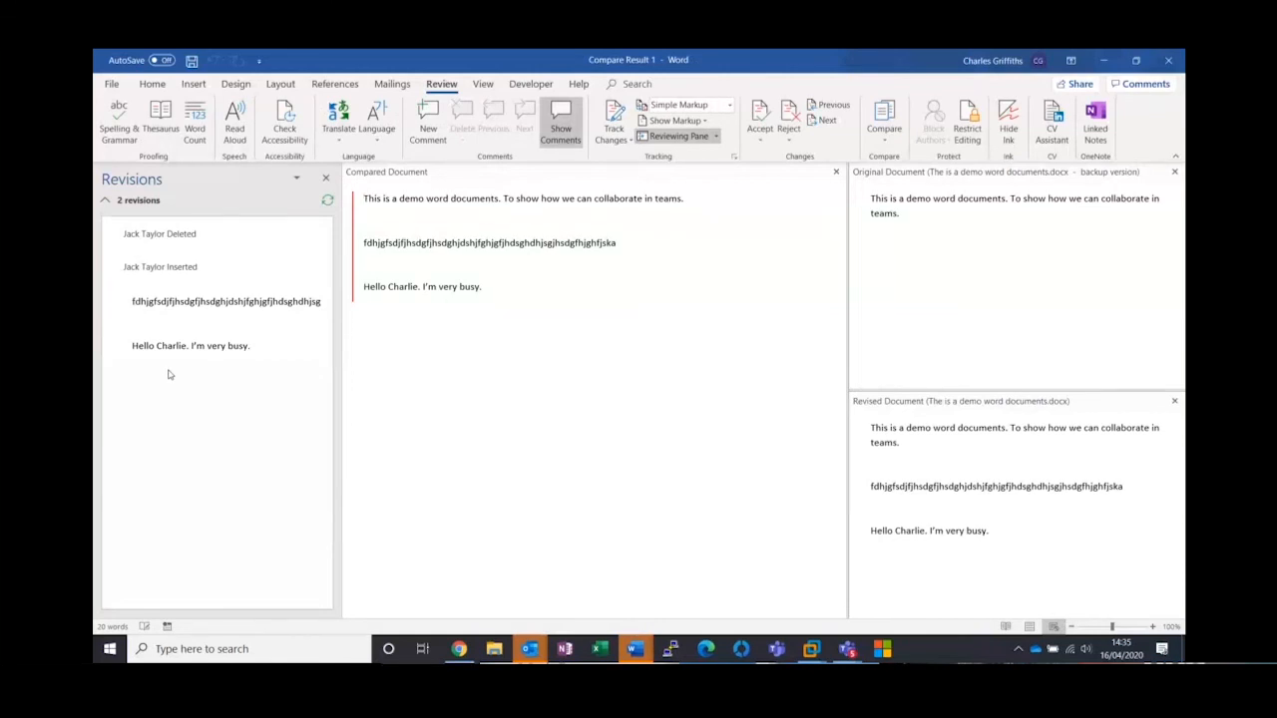
pyautogui.click(1172, 63)
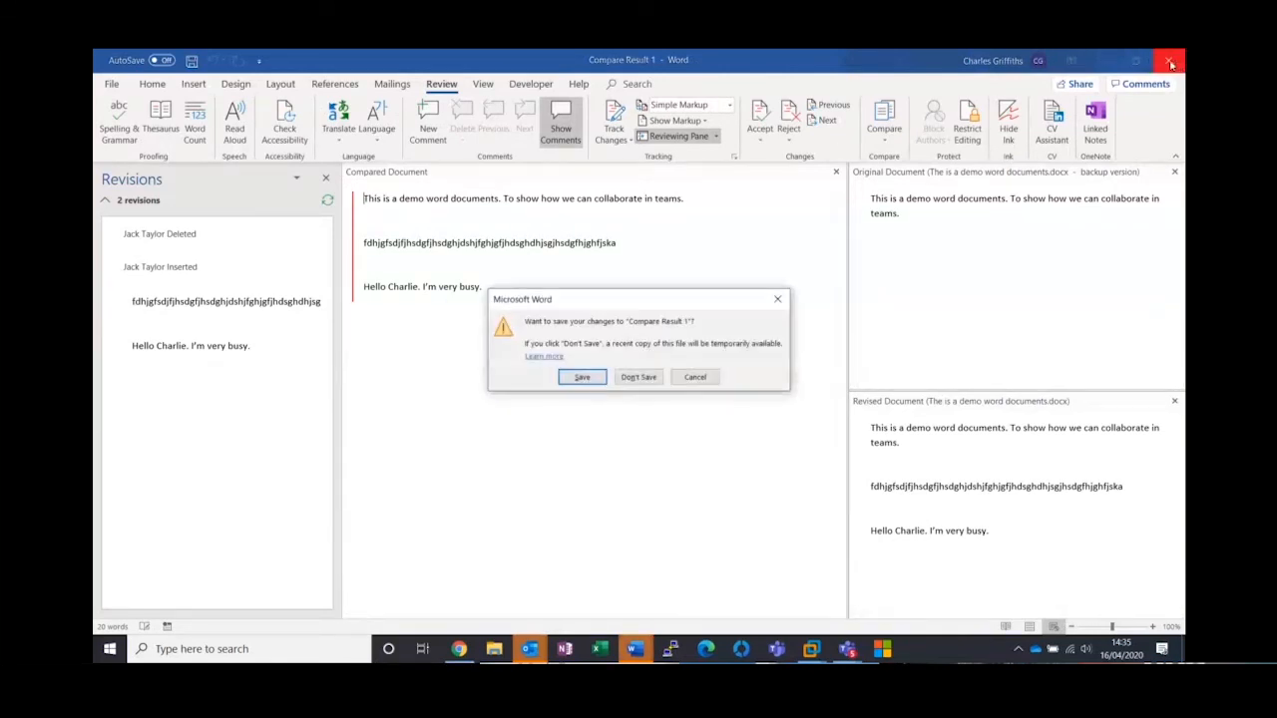
pyautogui.click(639, 376)
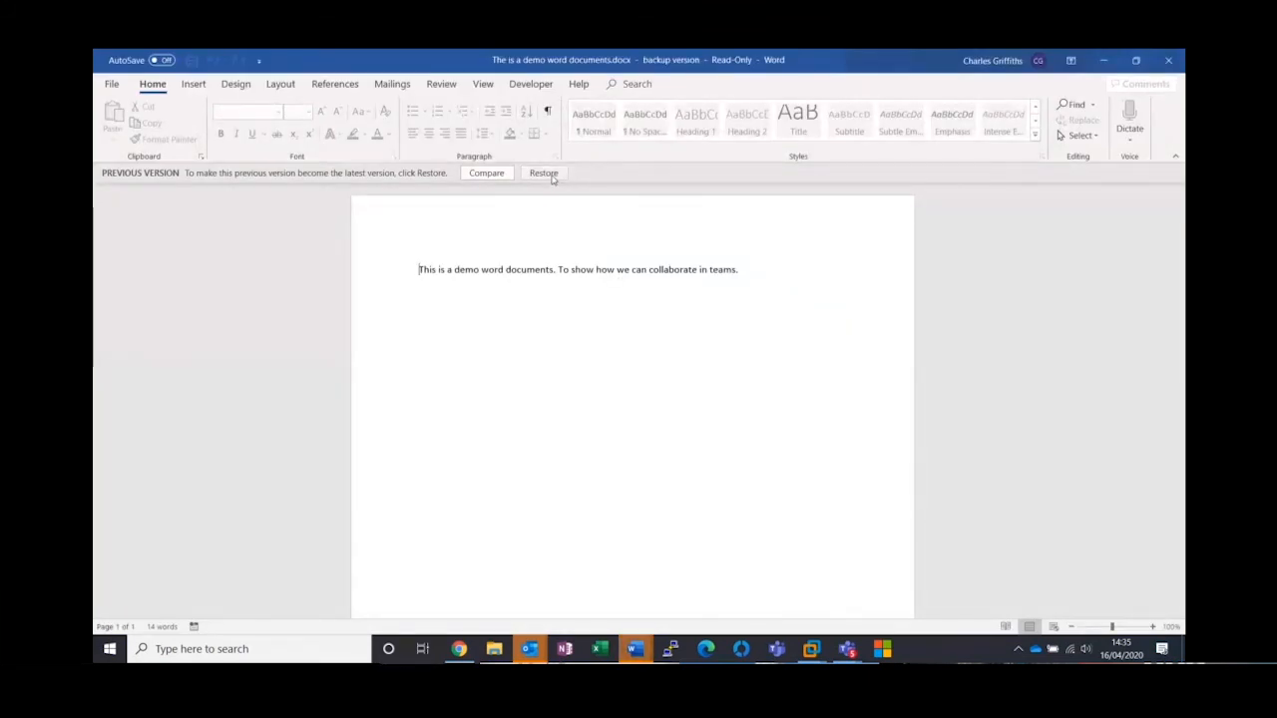
# Restore the previous version as the latest one, and close the document and its version history list
pyautogui.click(546, 175)
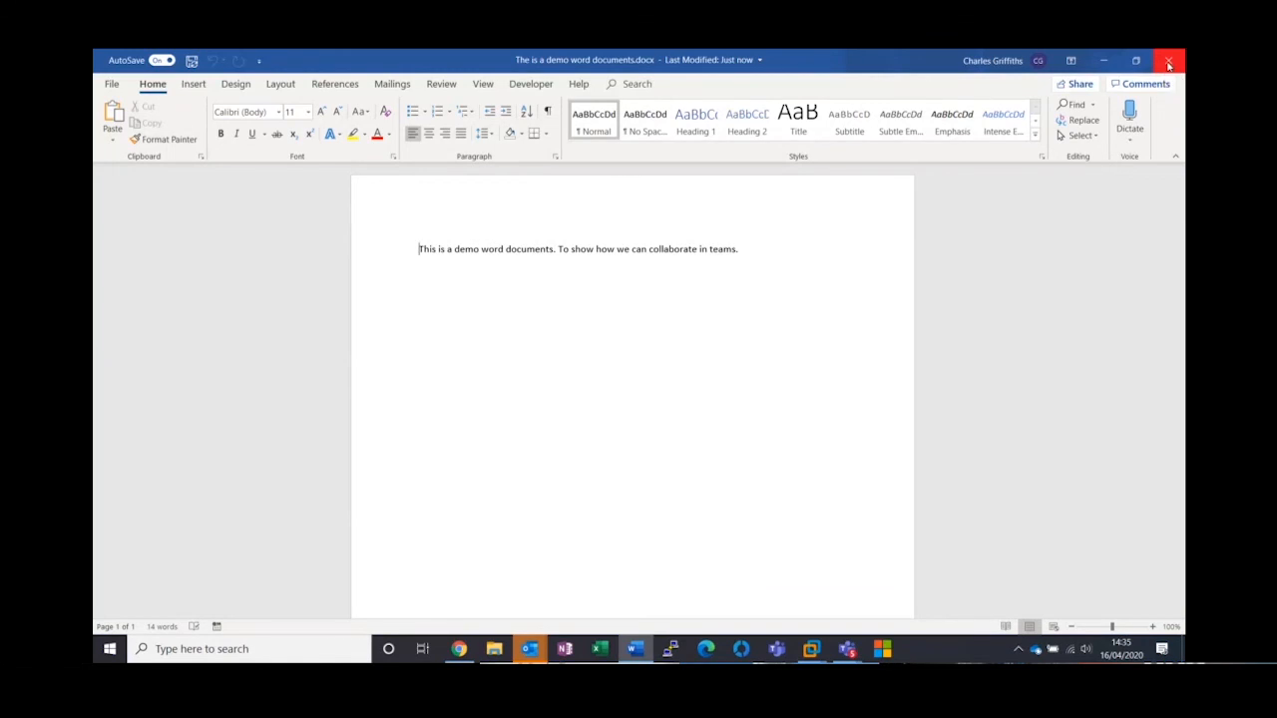
pyautogui.click(1168, 62)
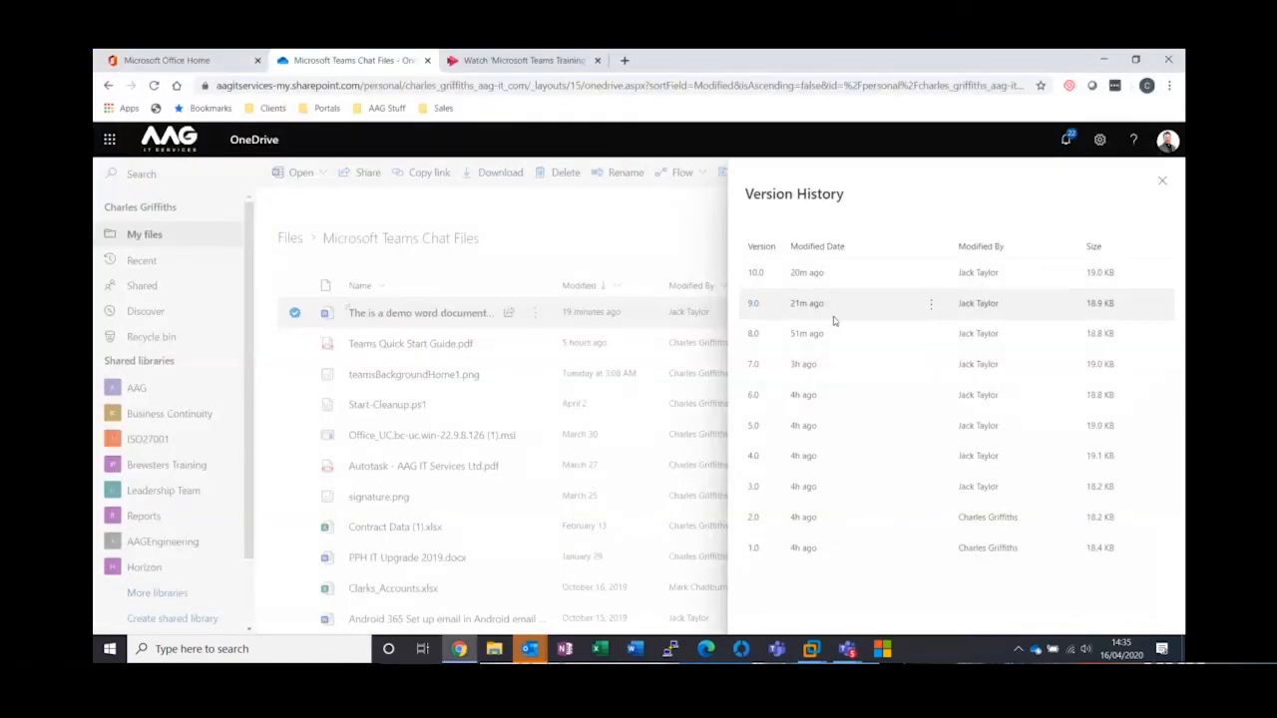
pyautogui.click(1163, 180)
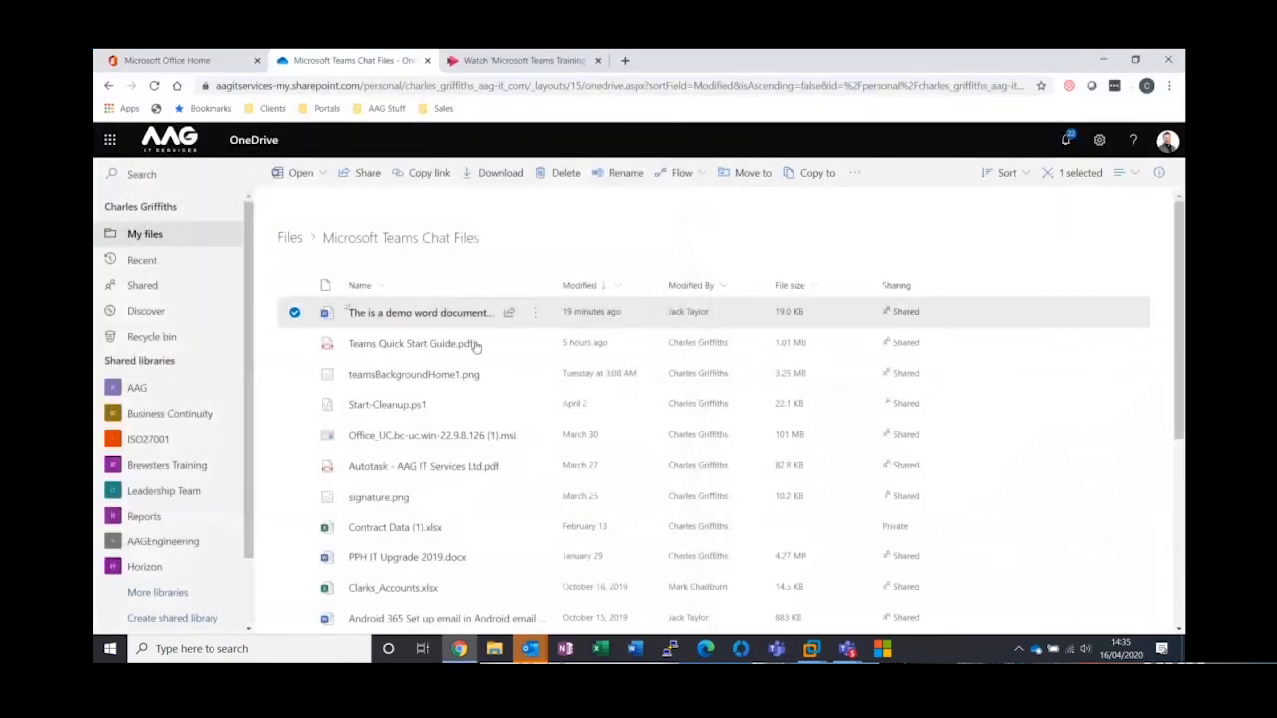
# Check the demo Word document's version history for the restored version and close the list
pyautogui.click(534, 316)
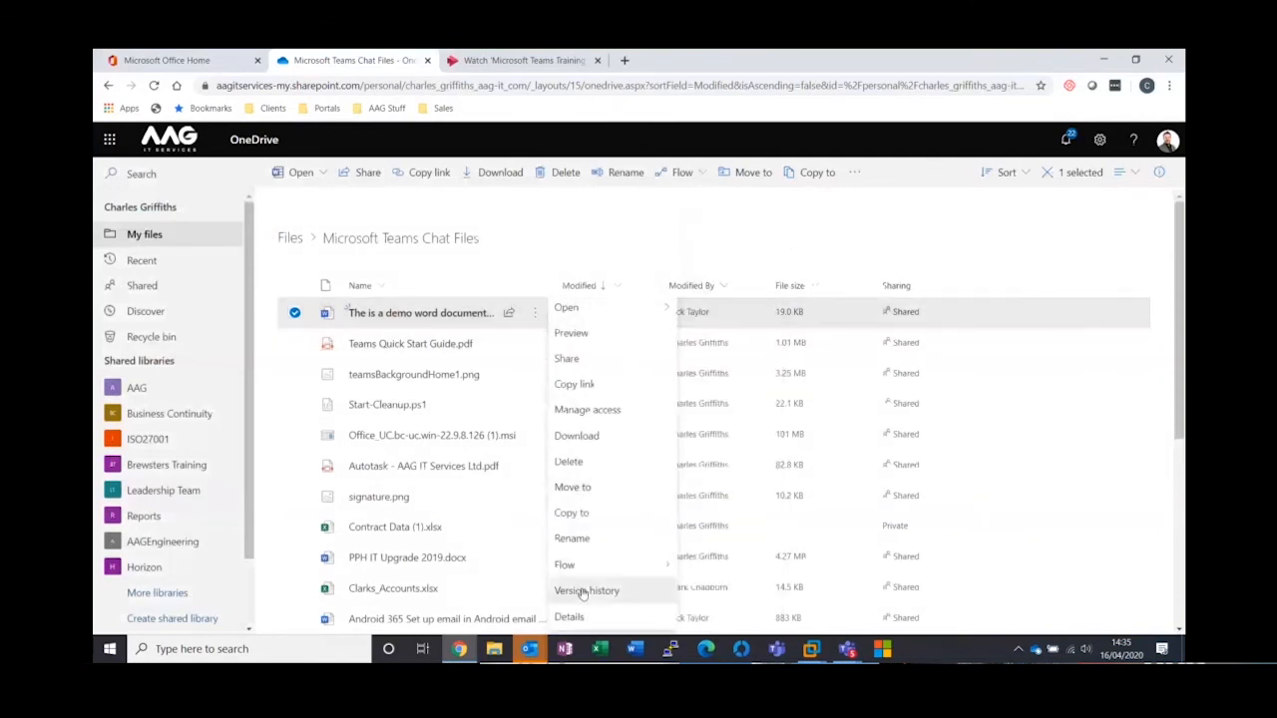
pyautogui.click(583, 590)
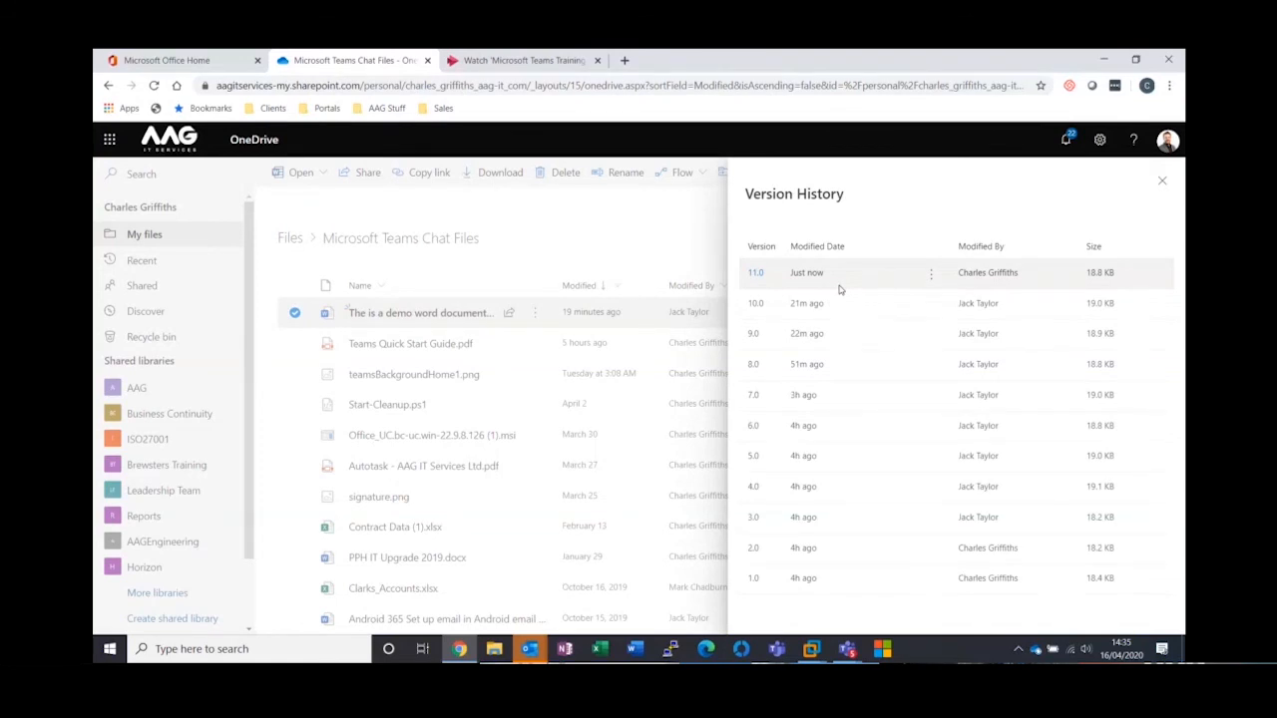
pyautogui.click(1161, 185)
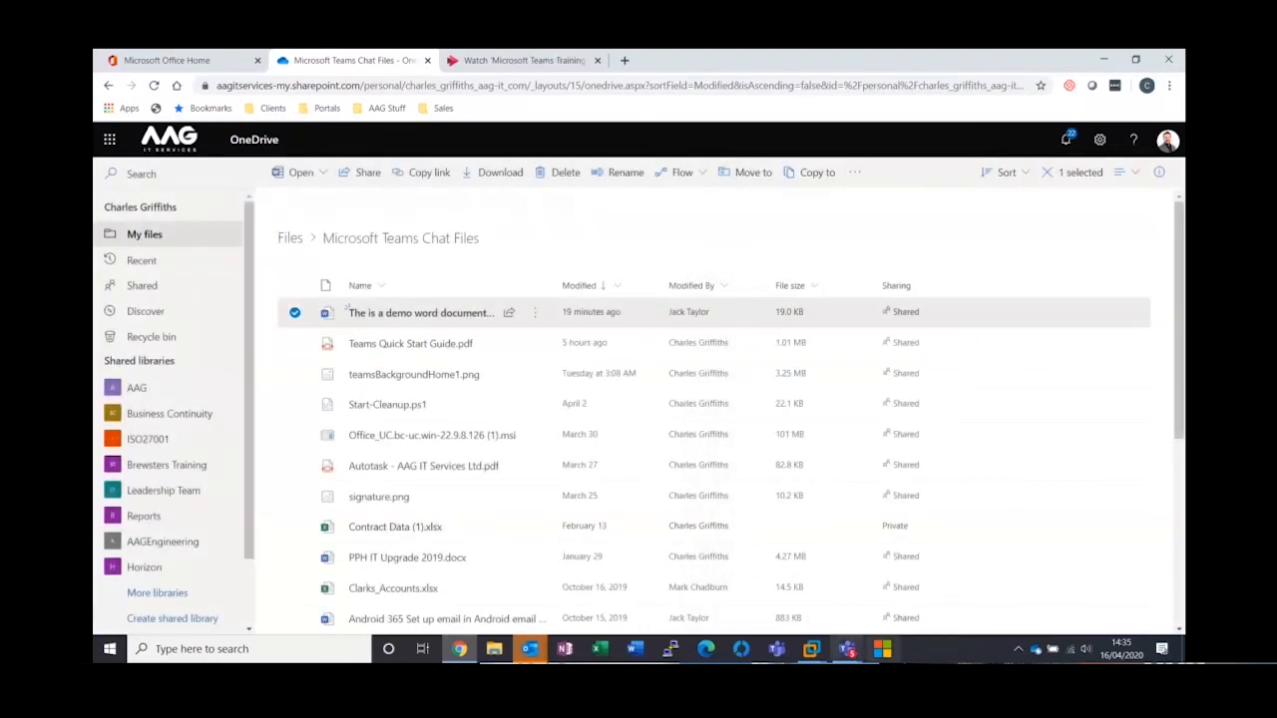
# Switch back to Teams and reopen the full view of the ongoing training meeting
pyautogui.moveTo(851, 654)
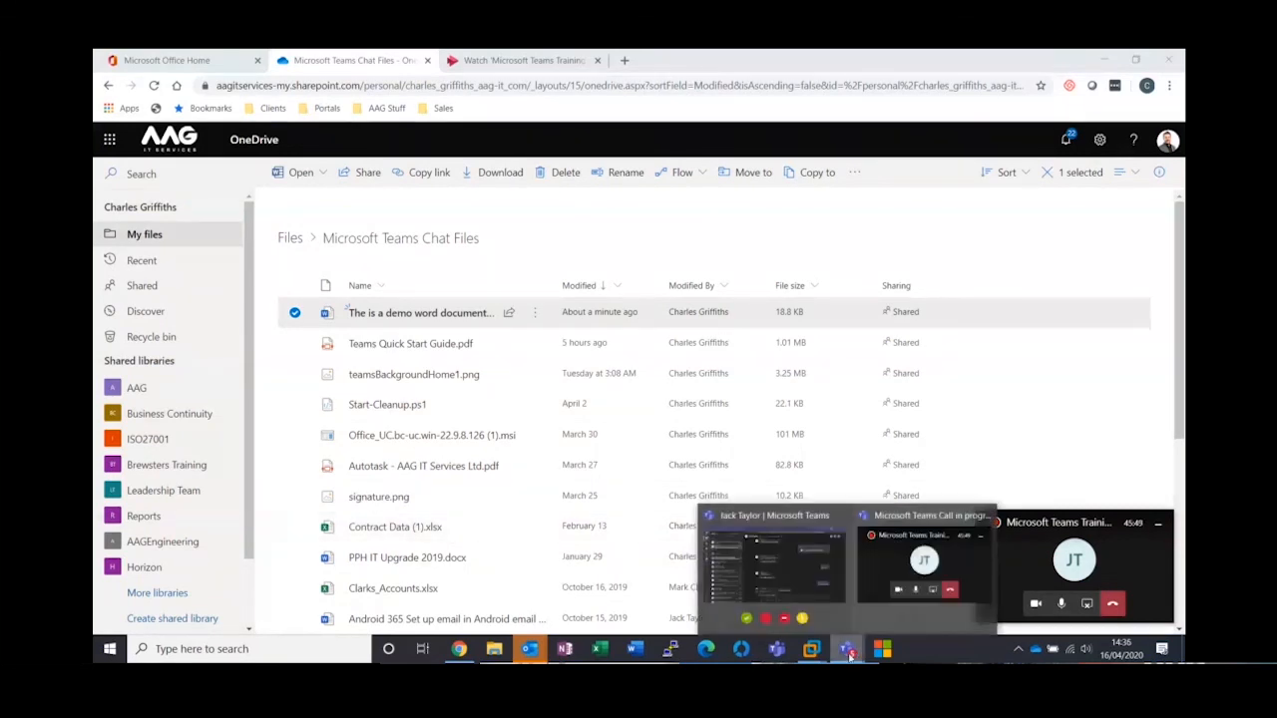
pyautogui.click(801, 524)
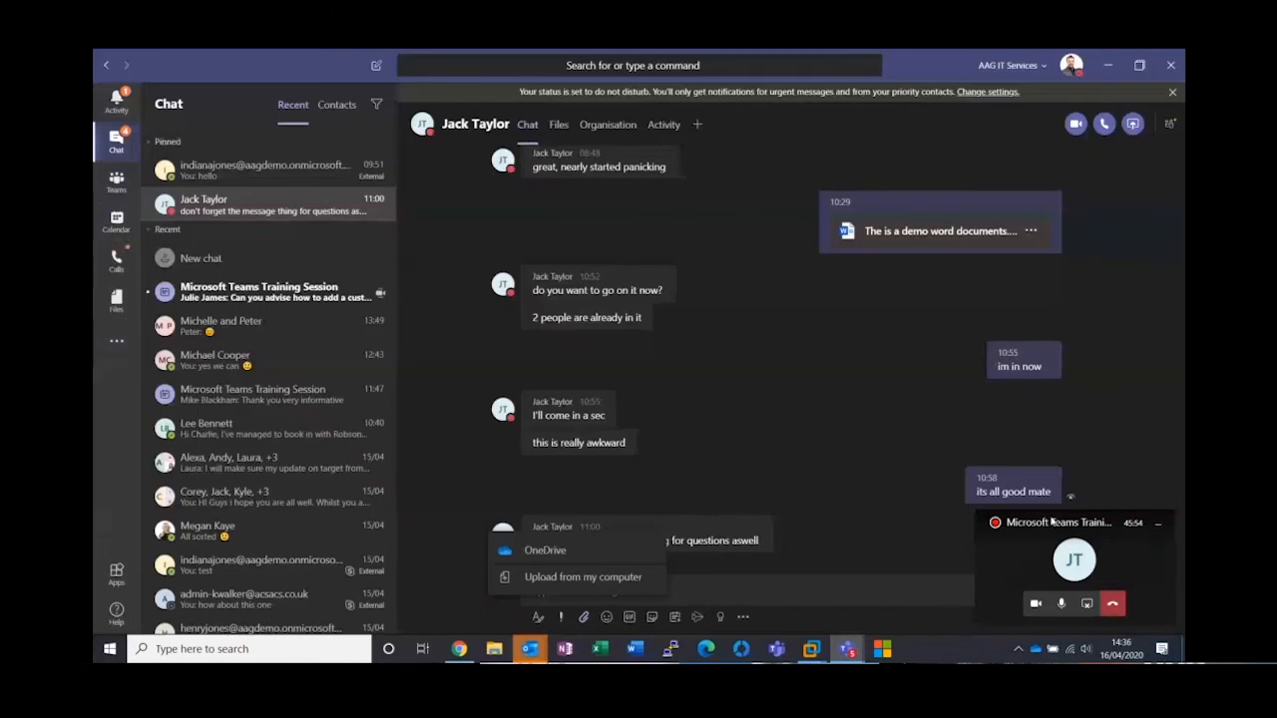
pyautogui.click(1062, 539)
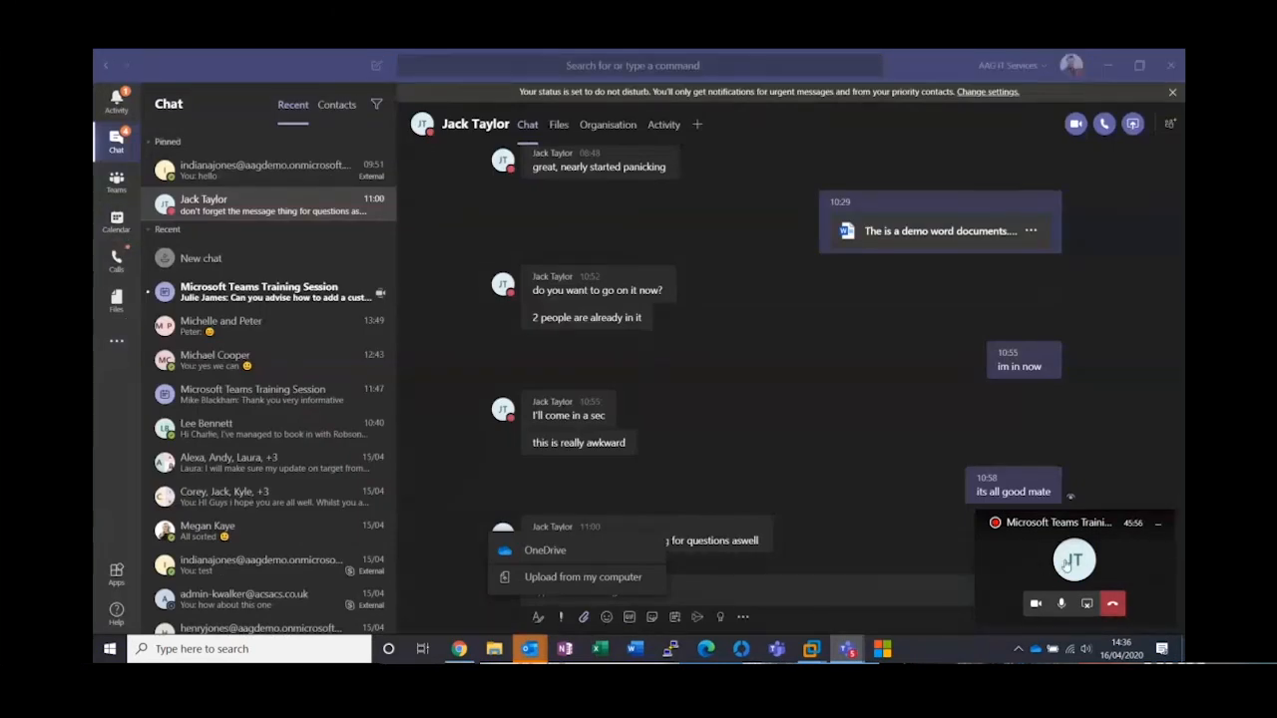
pyautogui.click(1066, 565)
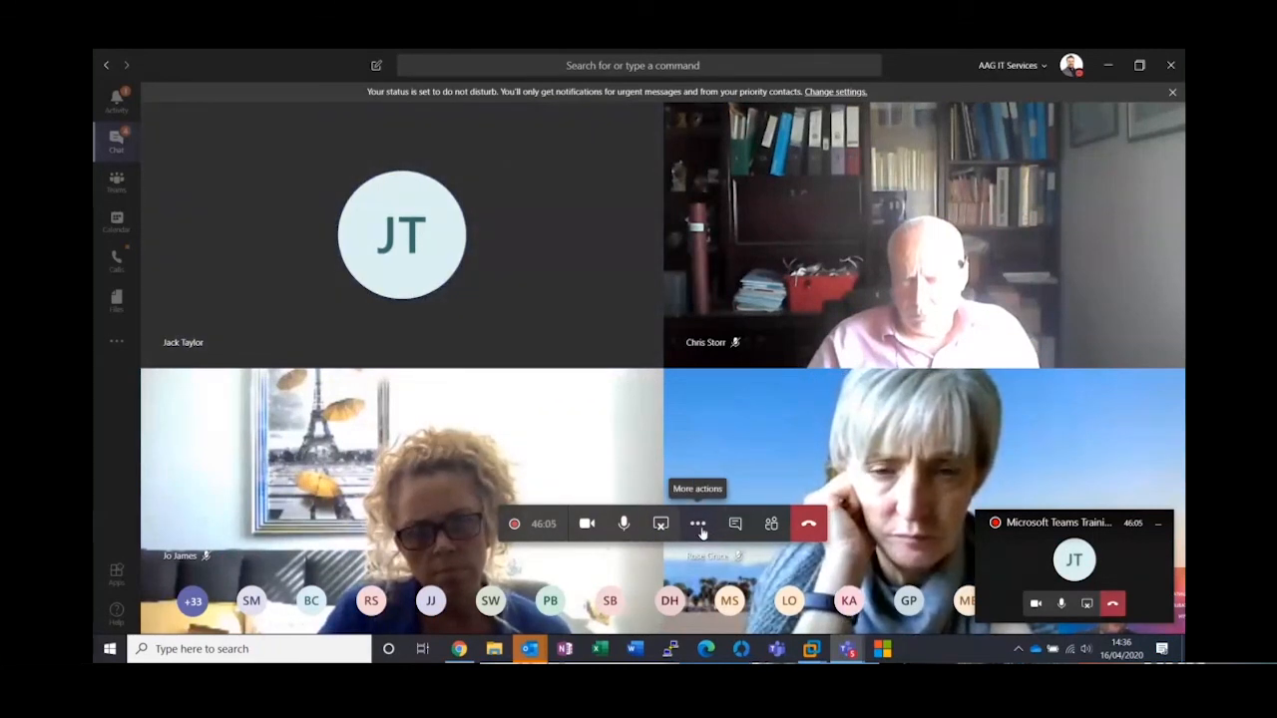
# Show the meeting's background effects and browse the available images down to the AAG-branded backgrounds
pyautogui.click(699, 525)
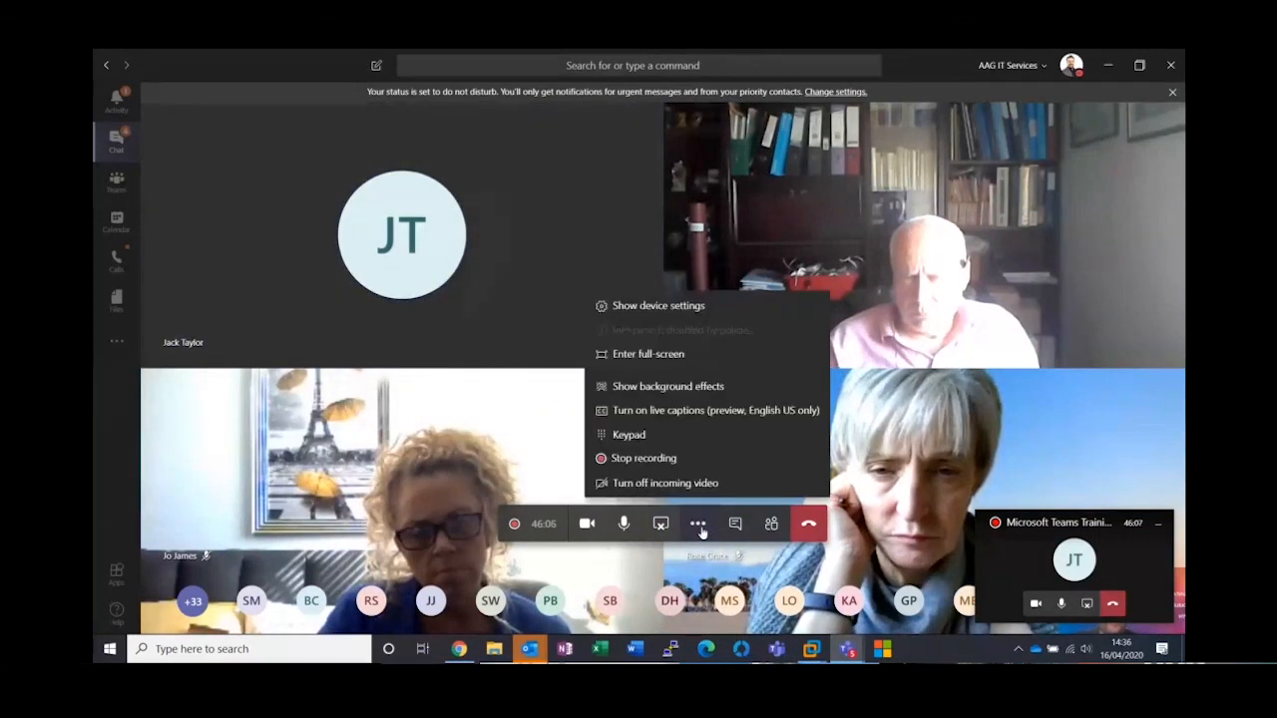
pyautogui.click(659, 391)
pyautogui.scroll(-3, 1068, 258)
pyautogui.scroll(-2, 1068, 259)
pyautogui.scroll(-3, 1068, 258)
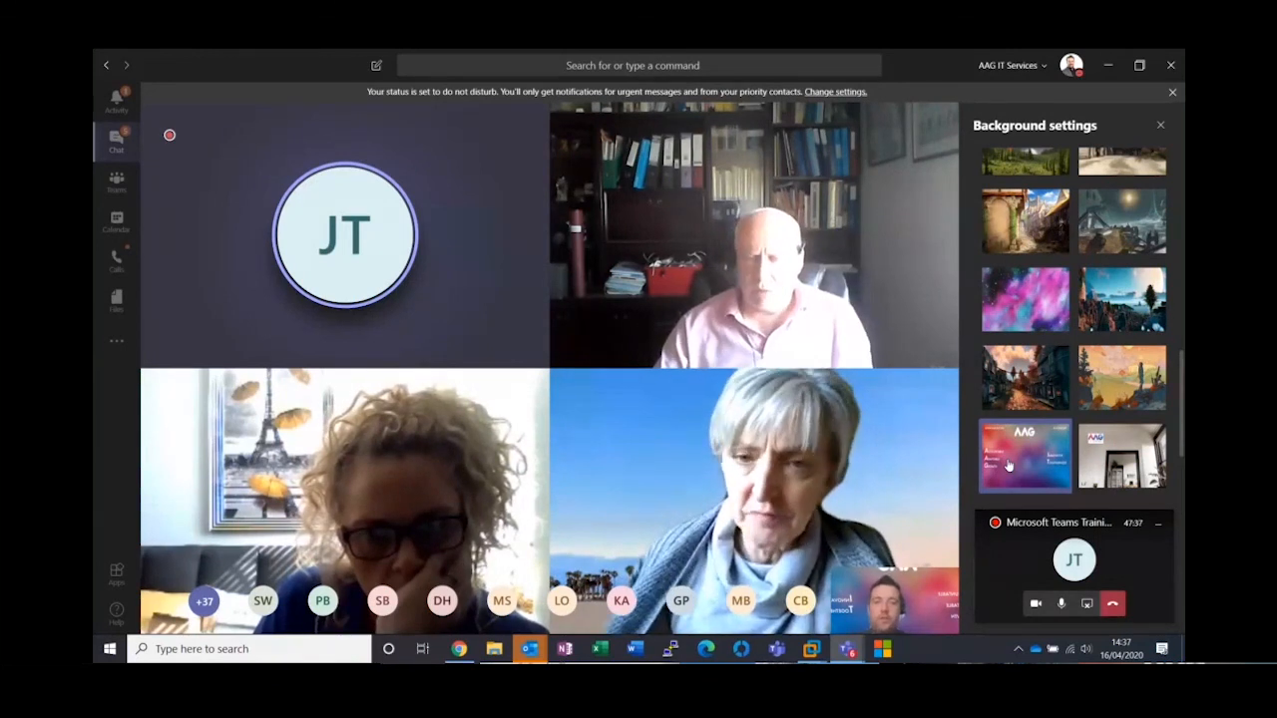
# Stop sharing the screen in the training meeting
pyautogui.moveTo(516, 529)
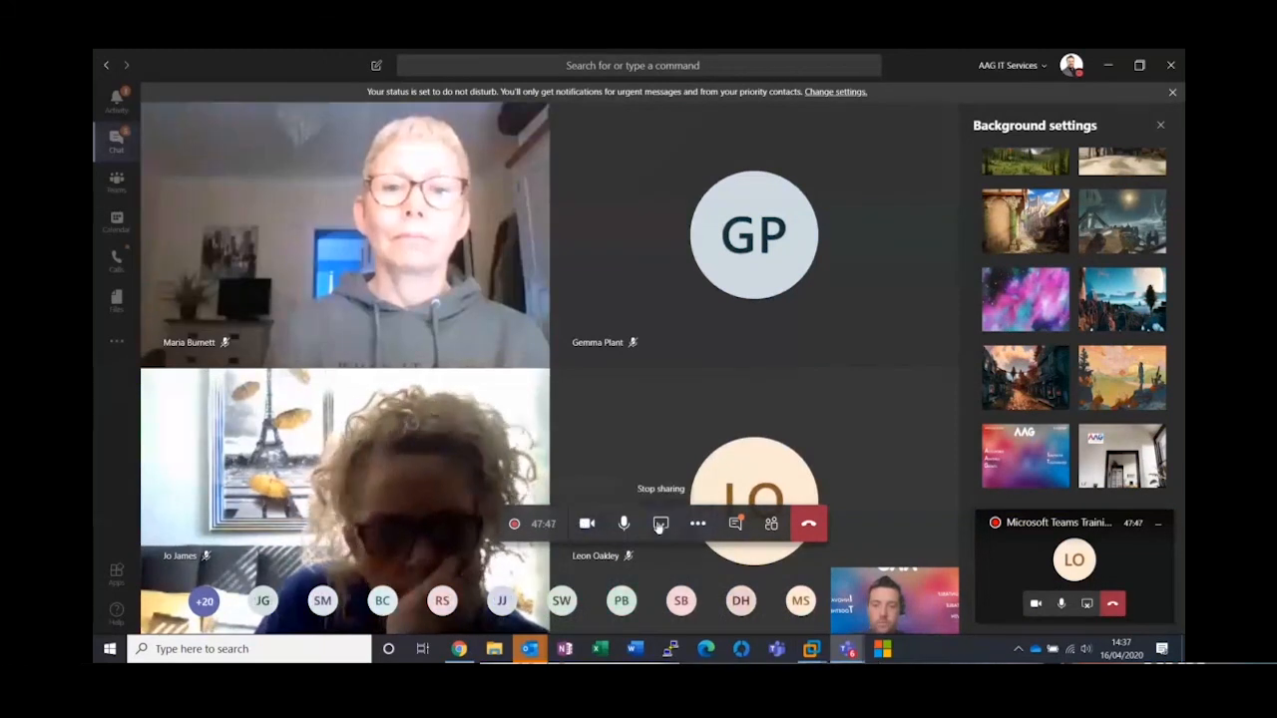
pyautogui.click(660, 525)
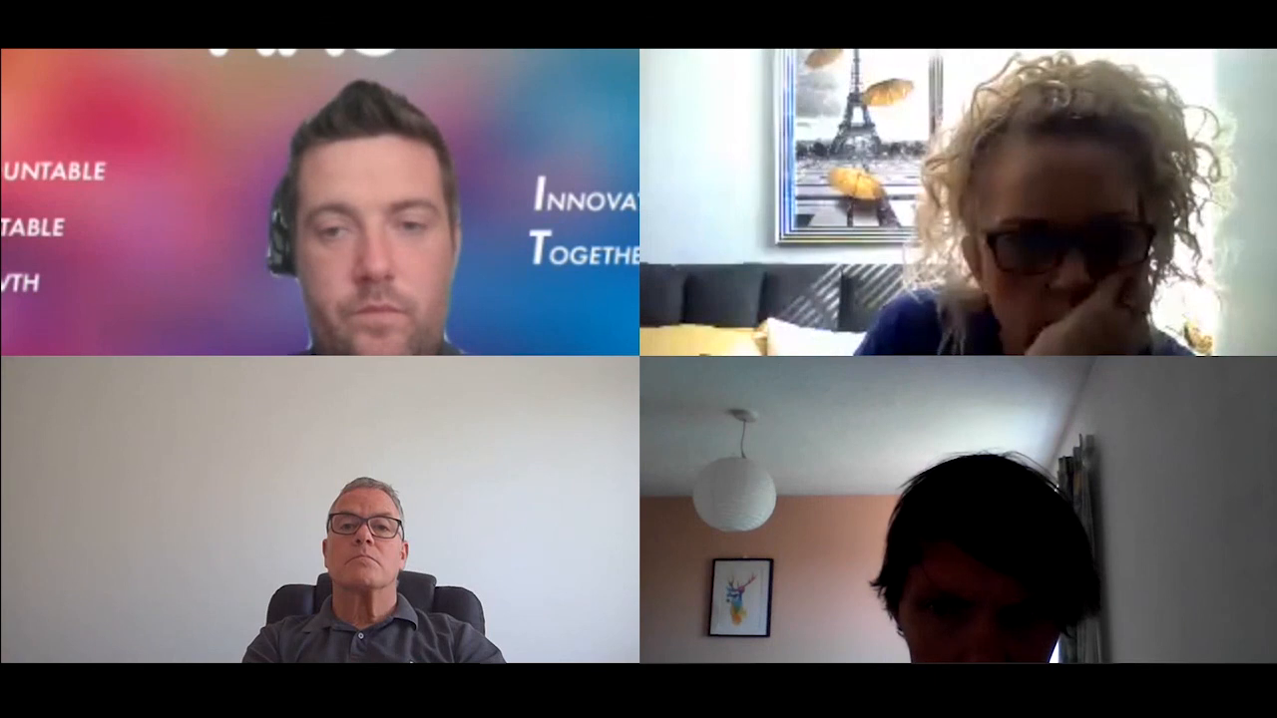